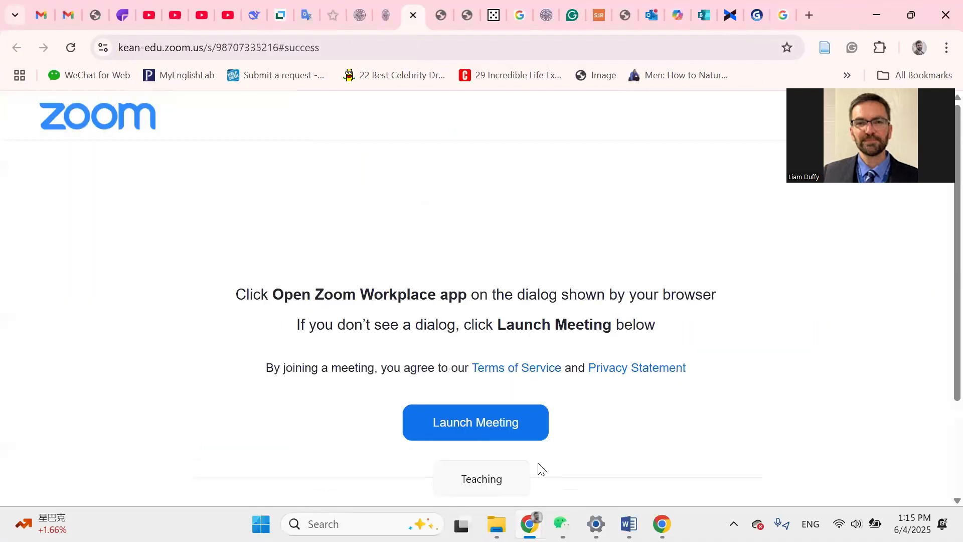
# Step: Preview the open Word documents and the available virtual desktops
pyautogui.moveTo(628, 523)
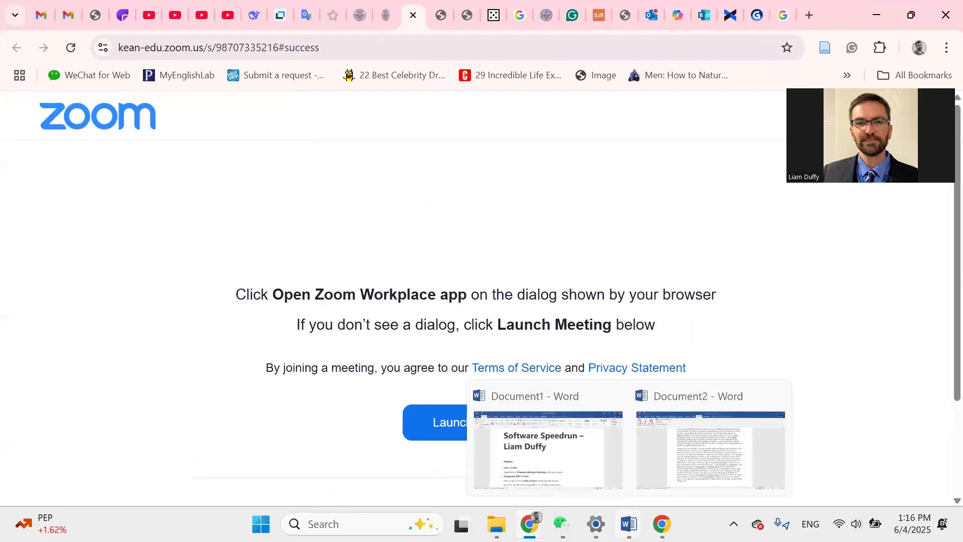
pyautogui.click(566, 475)
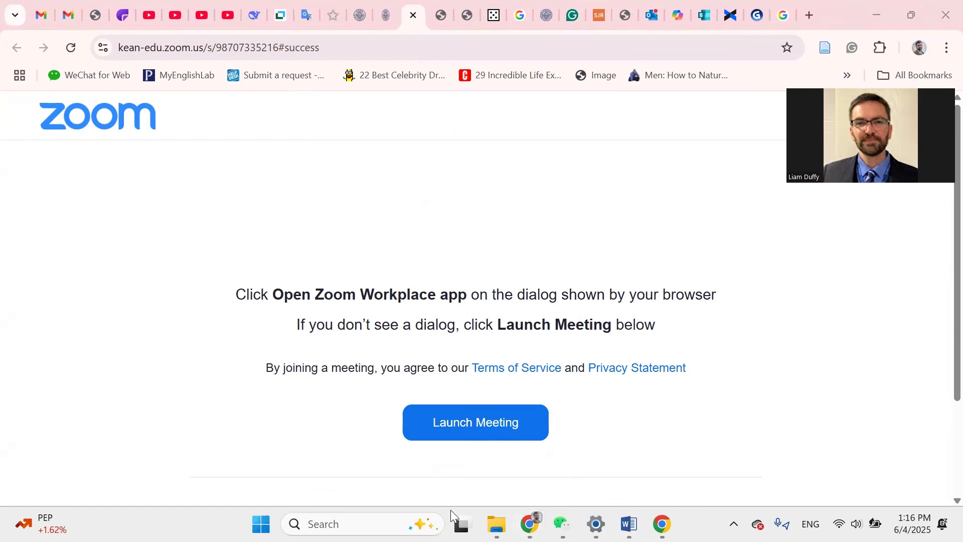
pyautogui.moveTo(460, 524)
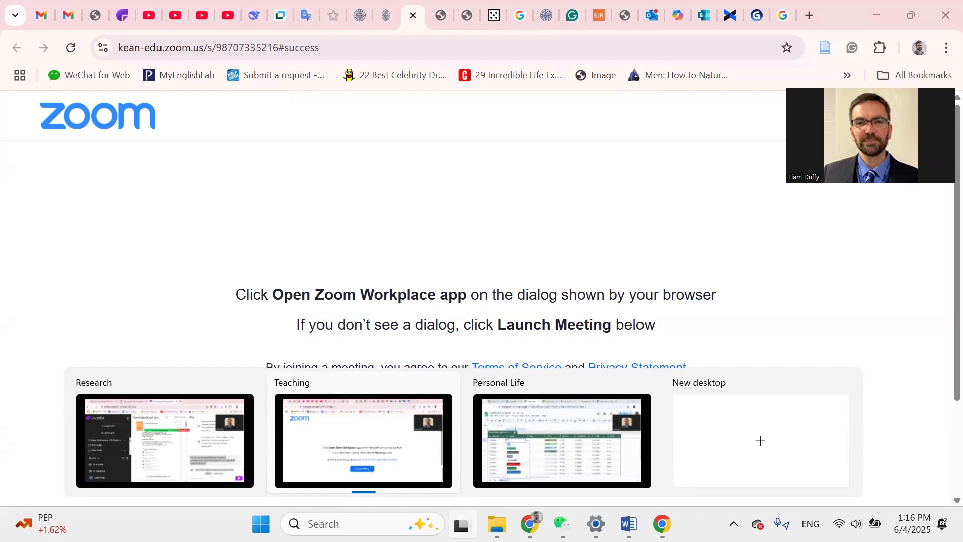
# Step: Show the desktop, launch Google Chrome to view its profile chooser, and return to the existing Zoom meeting browser window
pyautogui.press('super+d')
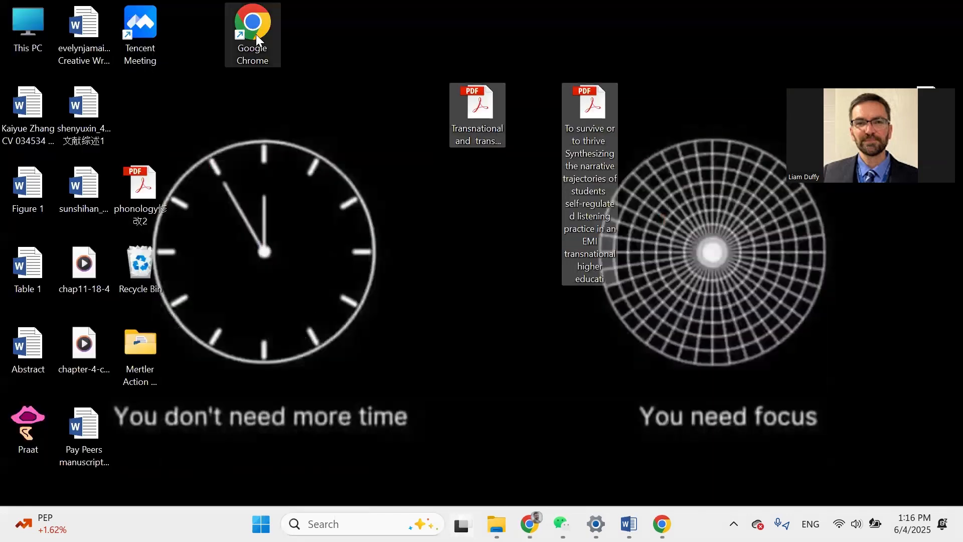
pyautogui.doubleClick(256, 34)
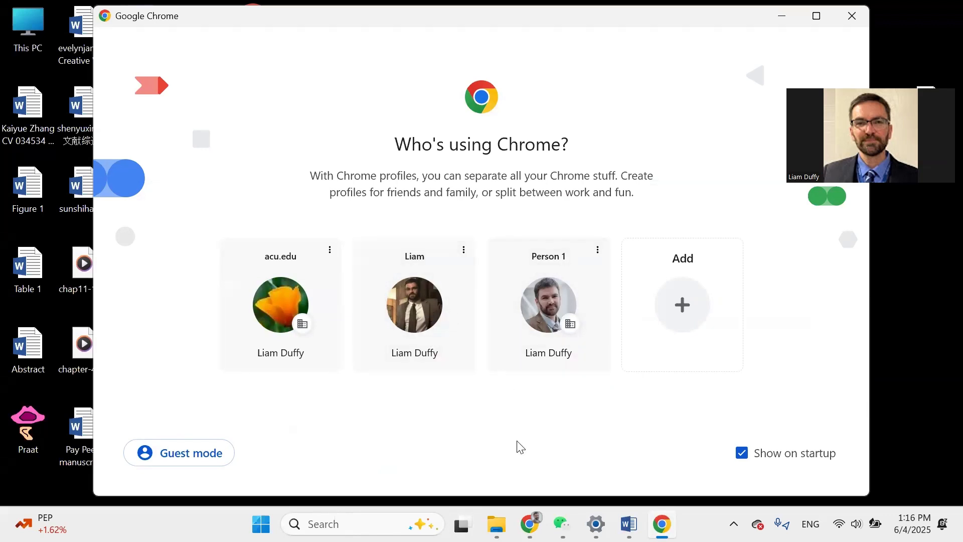
pyautogui.moveTo(529, 524)
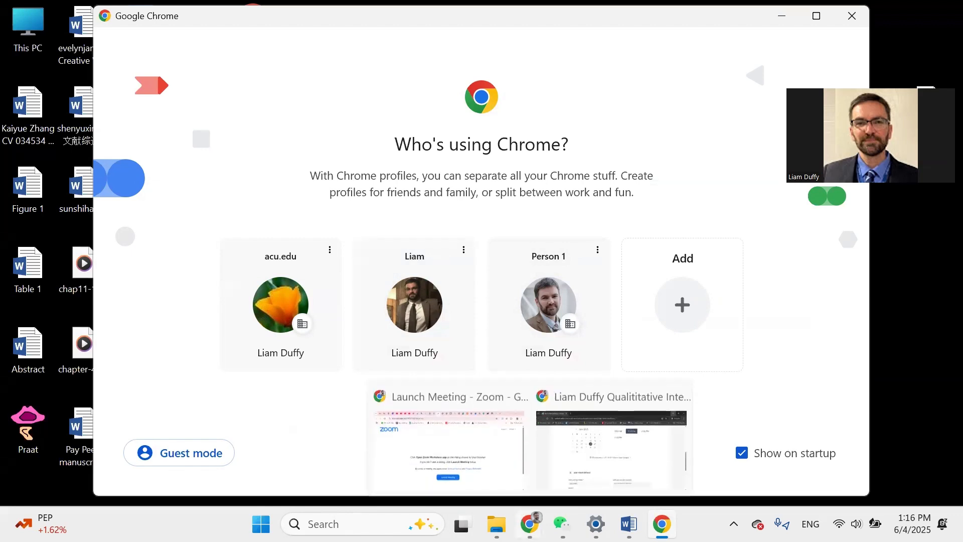
pyautogui.click(505, 484)
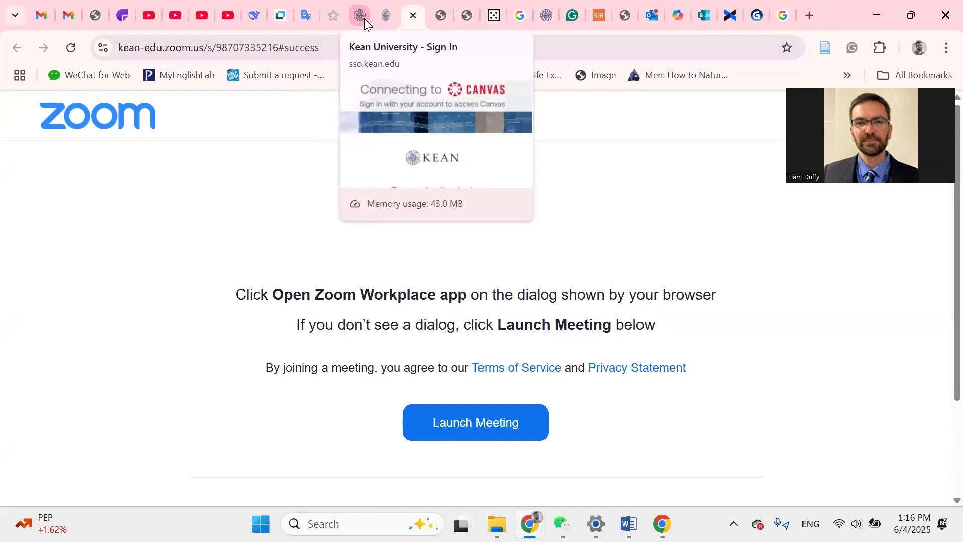
# Step: View the Google results for the Wenzhou-Kean library Grammarly search and bring up the library's Grammarly instructions page
pyautogui.click(508, 9)
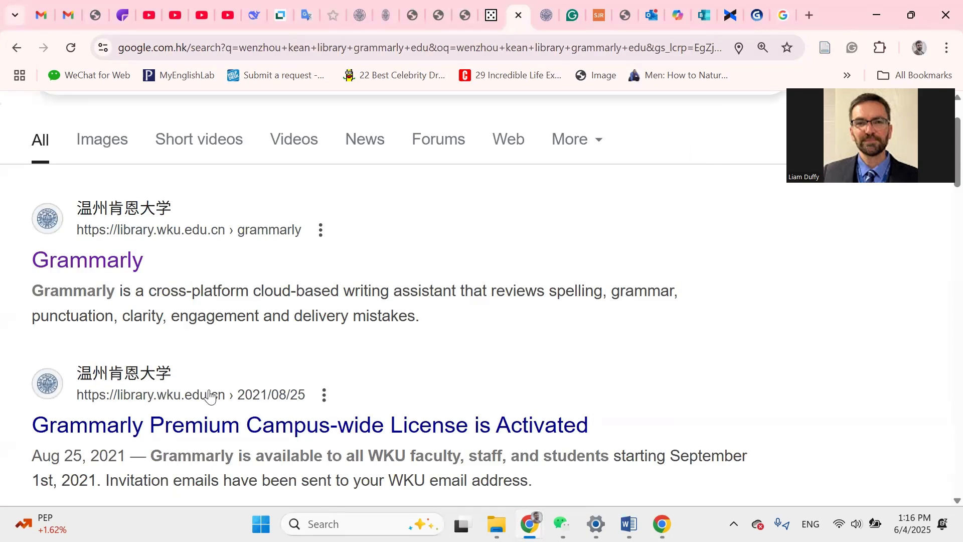
pyautogui.scroll(2, 105, 201)
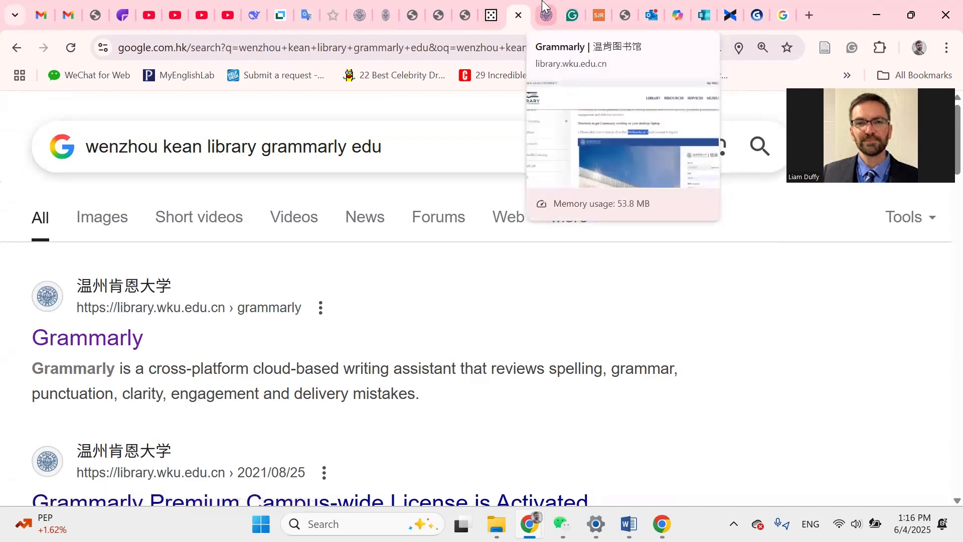
pyautogui.click(547, 15)
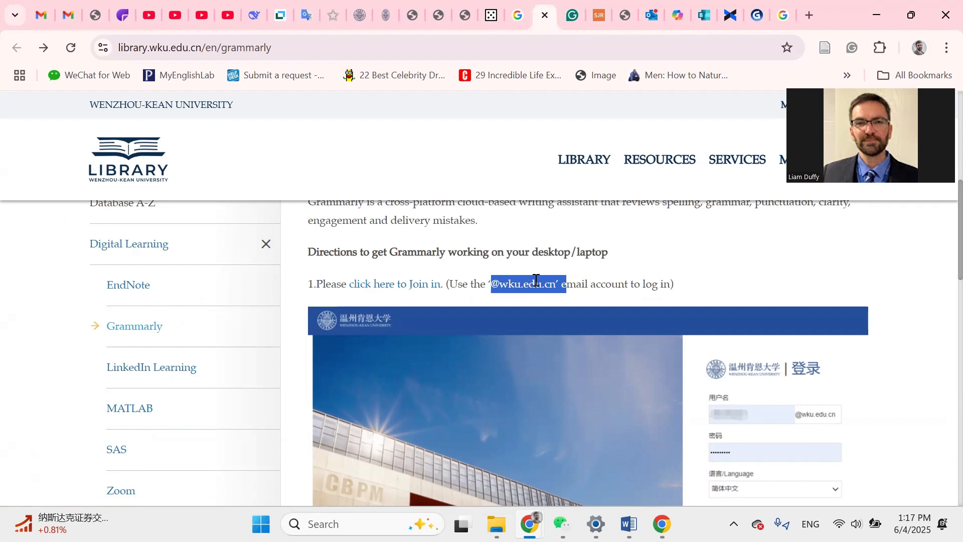
# Step: Bring up Manuscript_anonymous in Grammarly and confirm its goals as Academic domain, Essay type and APA format
pyautogui.click(573, 20)
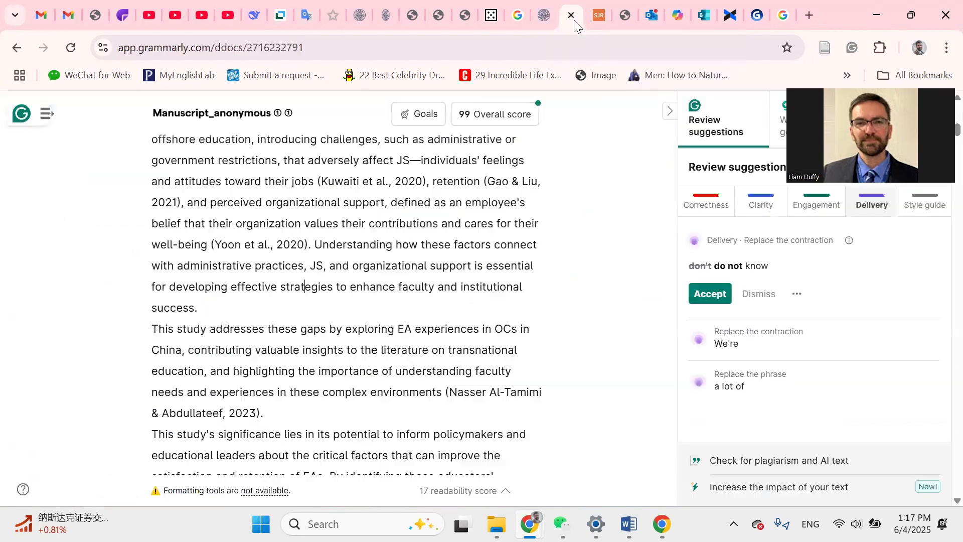
pyautogui.scroll(1, 446, 221)
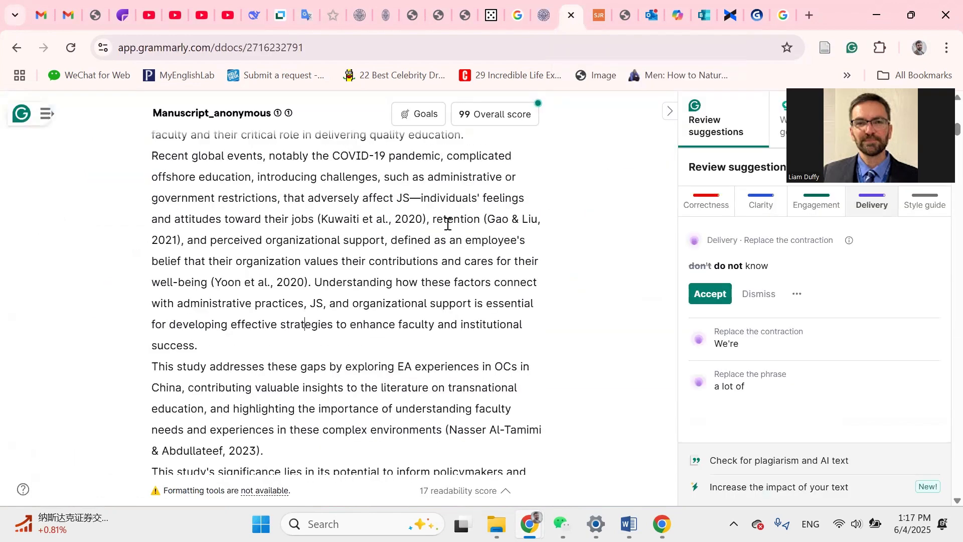
pyautogui.click(419, 114)
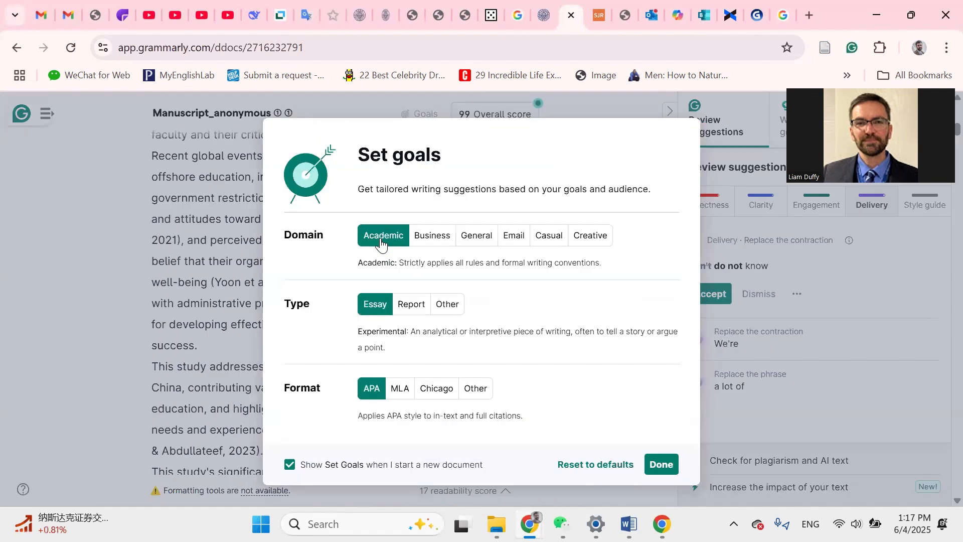
pyautogui.click(658, 463)
# Step: Change "exploits" to "exploiting" in the first sentence of the manuscript's abstract
pyautogui.scroll(8, 394, 281)
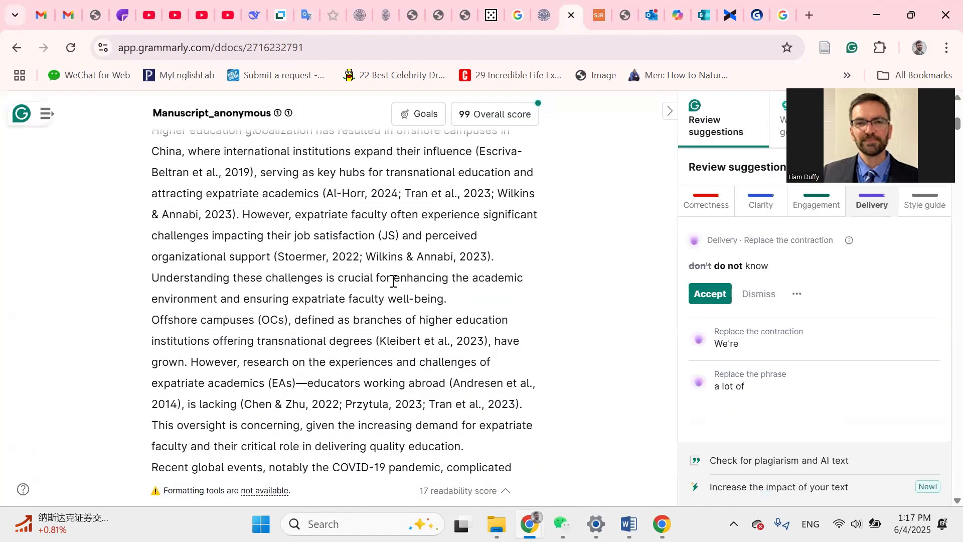
pyautogui.scroll(10, 394, 281)
pyautogui.scroll(-1, 394, 281)
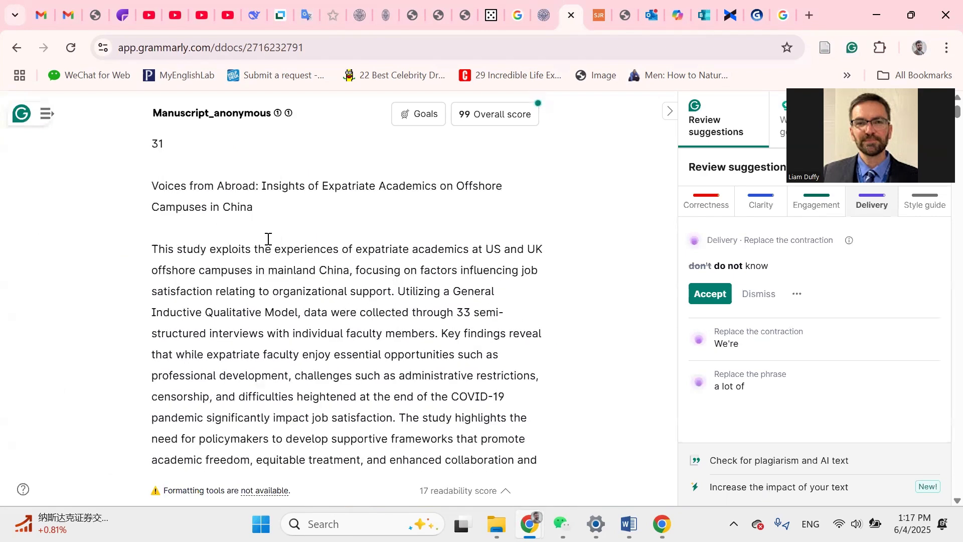
pyautogui.click(249, 246)
pyautogui.press('BackSpace')
pyautogui.write('ing')
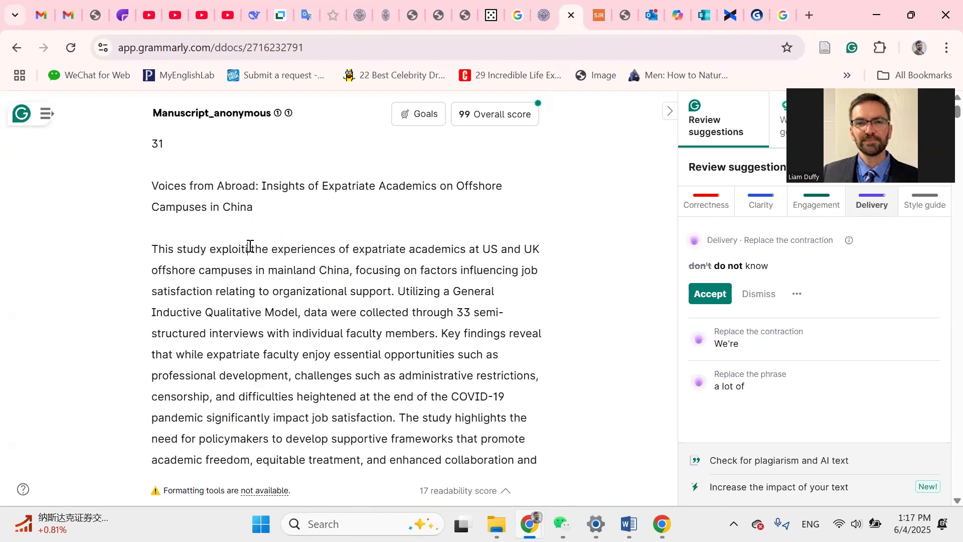
pyautogui.click(259, 270)
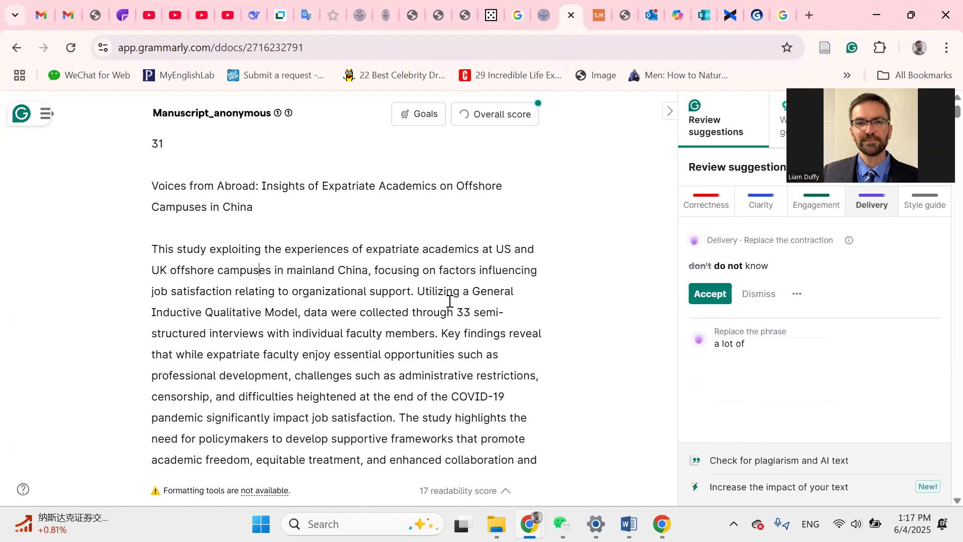
# Step: Accept the Correctness suggestion that replaces "exploiting" with "exploits" in the abstract's first sentence
pyautogui.click(706, 213)
pyautogui.click(225, 256)
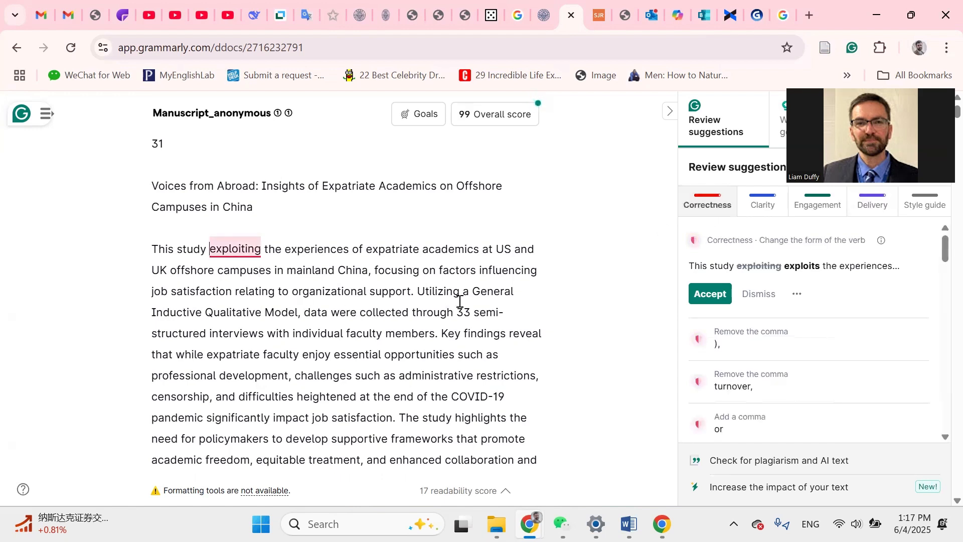
pyautogui.click(704, 296)
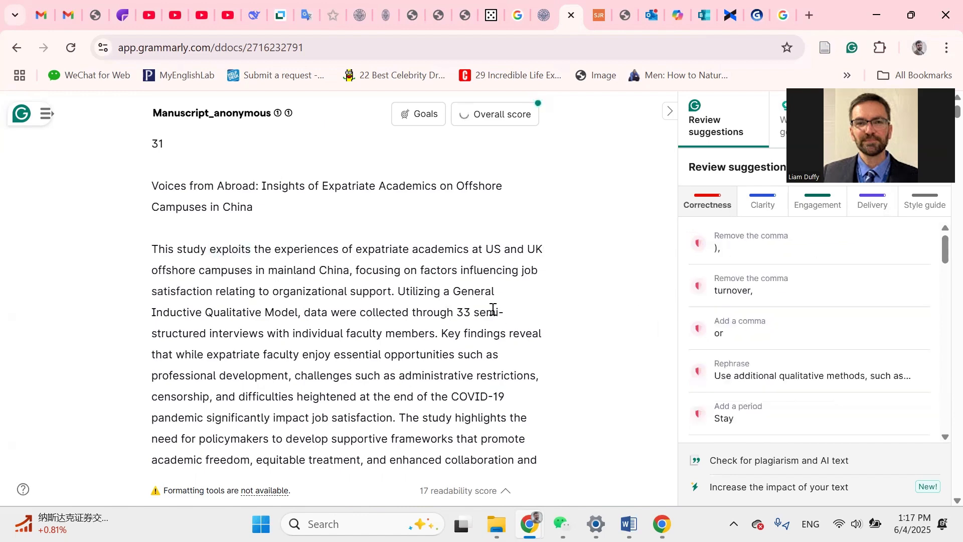
# Step: Examine the Clarity and Engagement suggestions while reading through the manuscript back to the abstract
pyautogui.click(772, 206)
pyautogui.scroll(10, 419, 229)
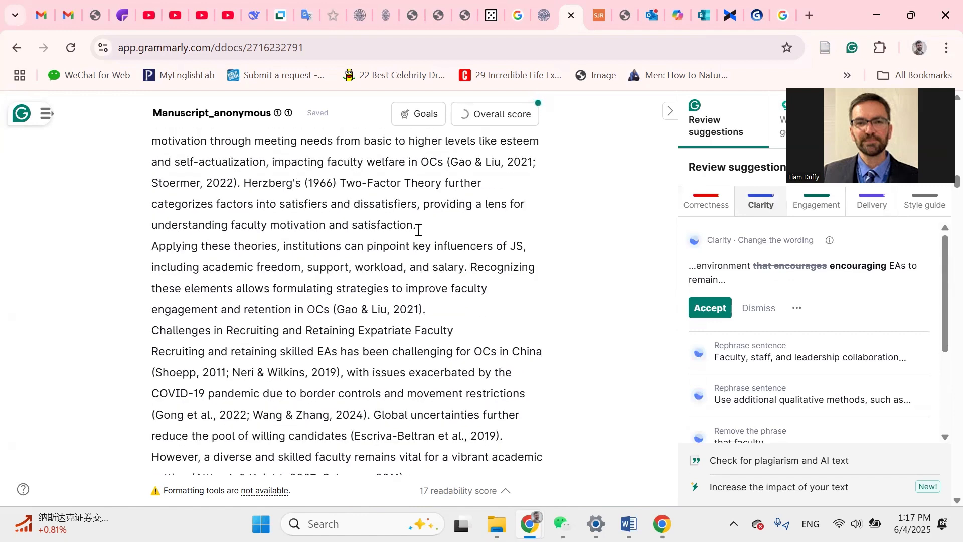
pyautogui.scroll(5, 419, 229)
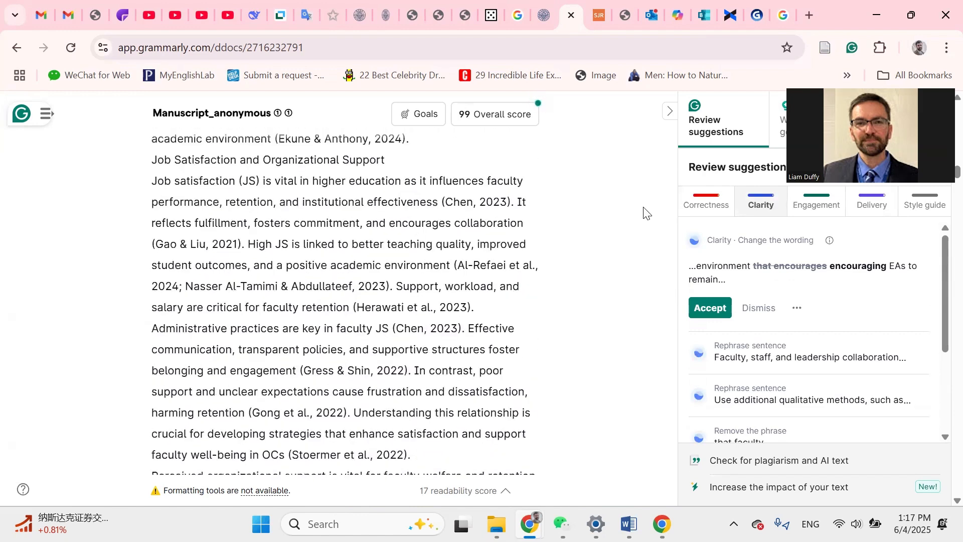
pyautogui.click(810, 215)
pyautogui.scroll(-10, 315, 312)
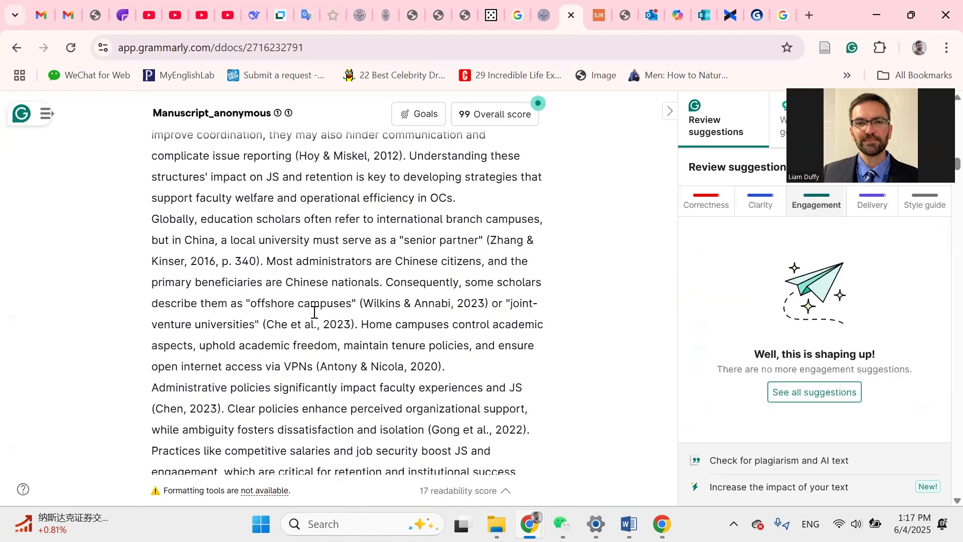
pyautogui.scroll(10, 314, 312)
pyautogui.scroll(-3, 314, 312)
pyautogui.scroll(1, 314, 312)
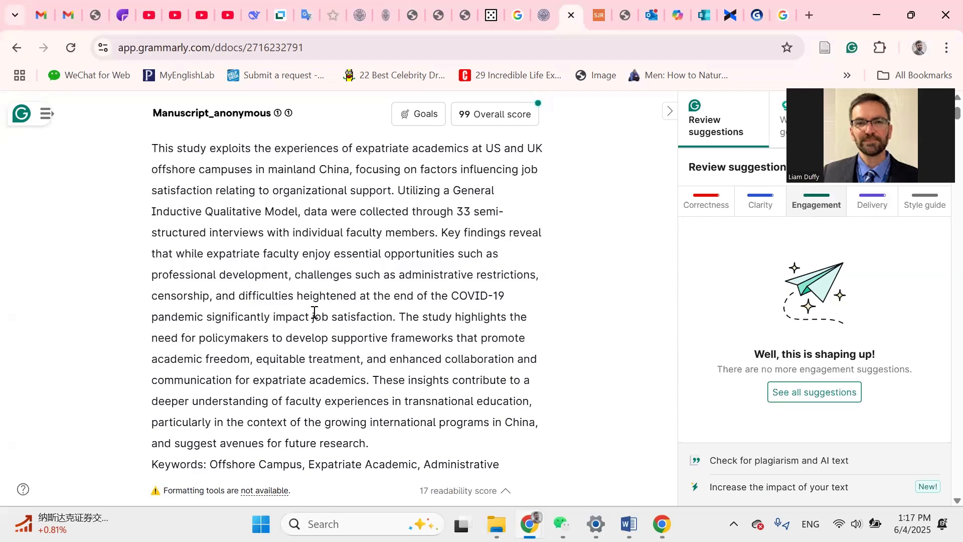
pyautogui.scroll(1, 314, 312)
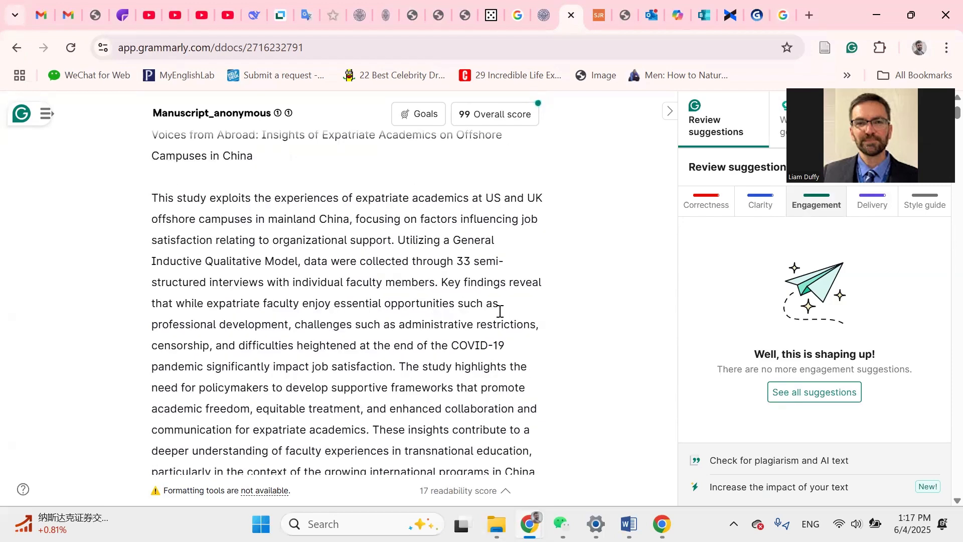
# Step: Review the Correctness suggestions and highlight the first author's name in the citation after "complex environments"
pyautogui.click(694, 214)
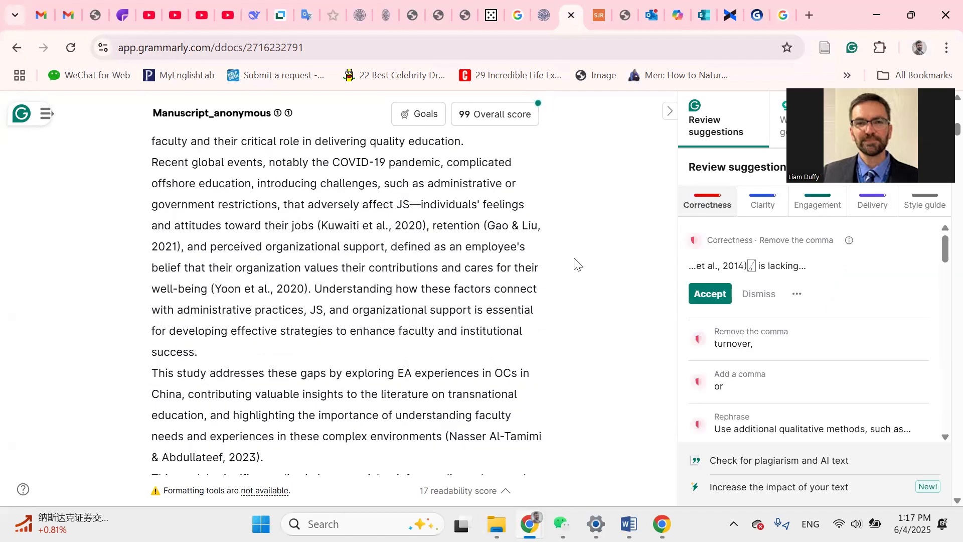
pyautogui.scroll(-1, 526, 366)
pyautogui.moveTo(451, 411); pyautogui.dragTo(549, 413)
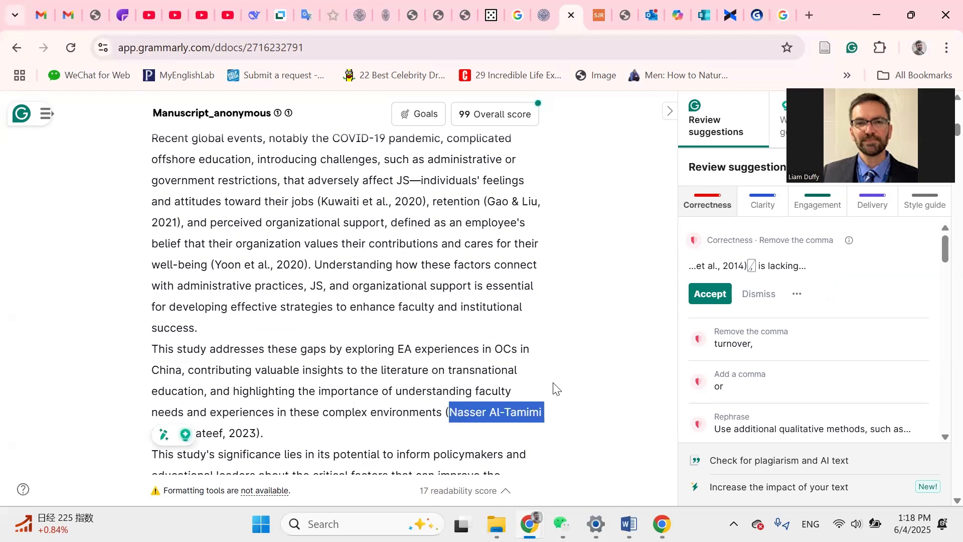
pyautogui.press('Right')
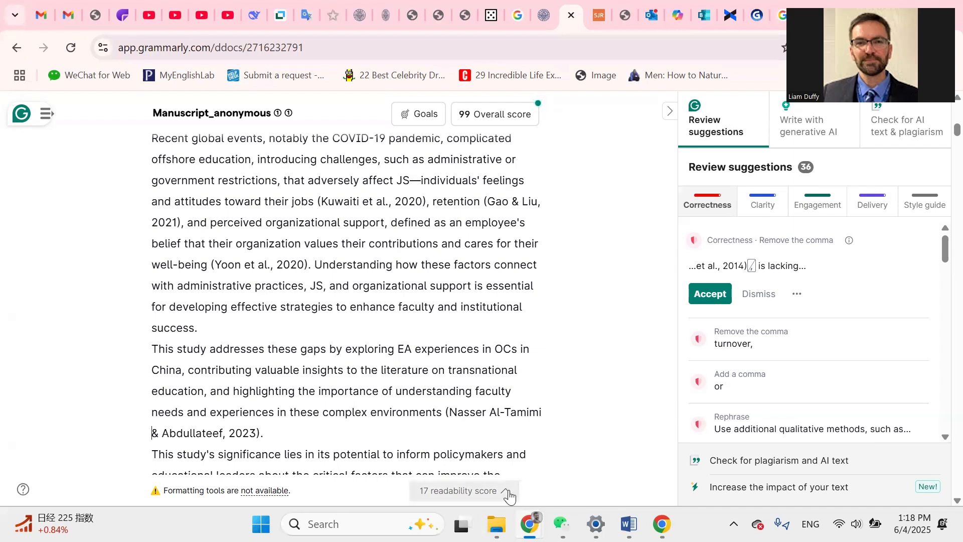
# Step: Switch to the Research virtual desktop and bring the Zotero library to the front
pyautogui.click(461, 525)
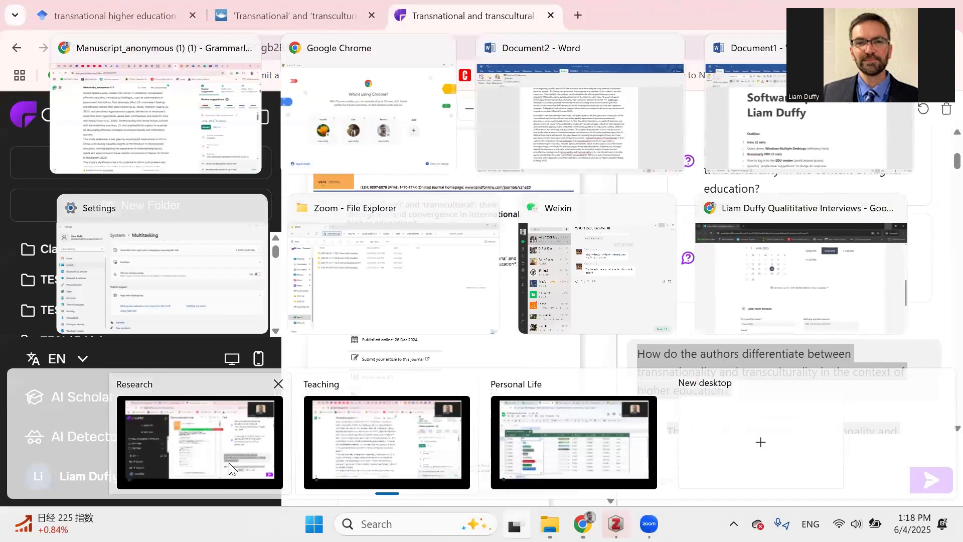
pyautogui.click(229, 463)
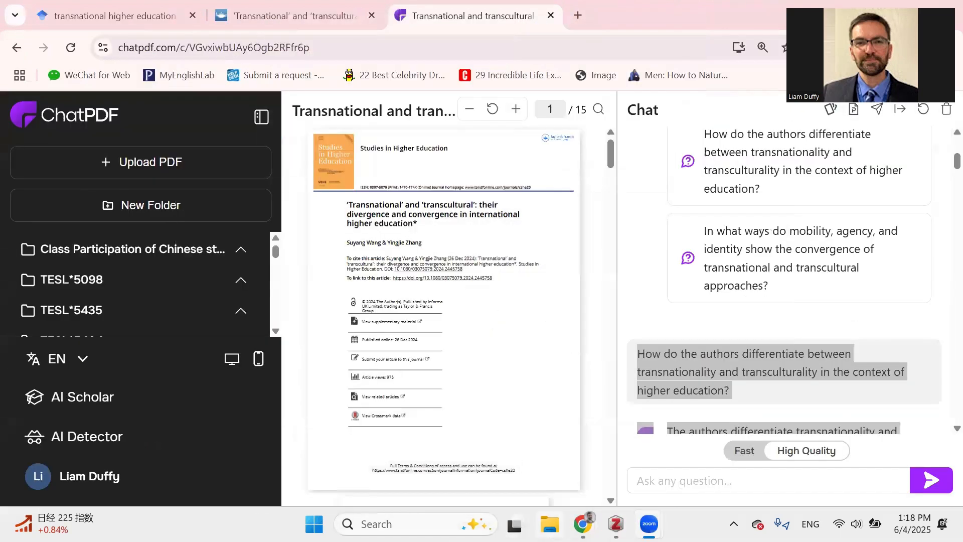
pyautogui.hotkey('alt', 'Tab')
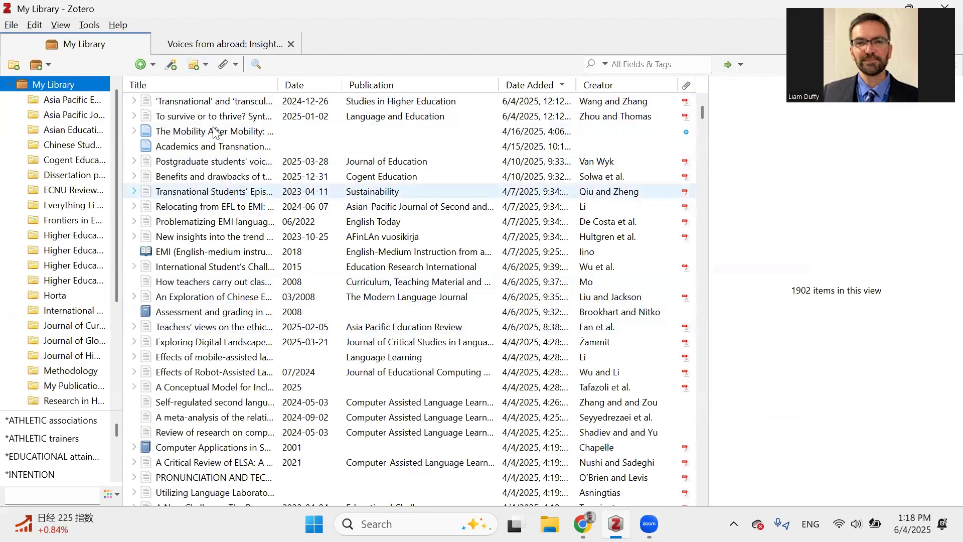
# Step: Import the "Transnational and transcultural" and "To survive or to thrive" PDFs from the desktop into Zotero's My Library
pyautogui.press('super+d')
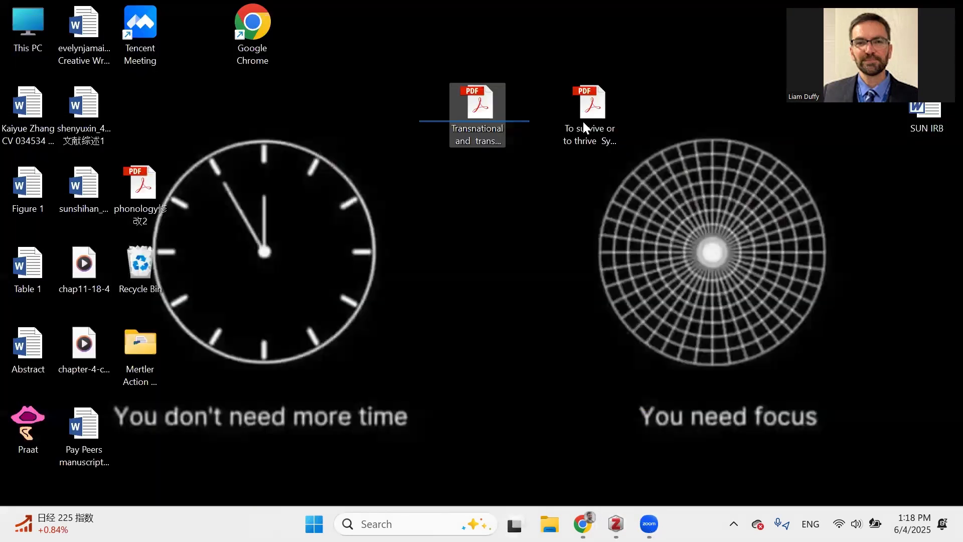
pyautogui.moveTo(596, 108); pyautogui.dragTo(41, 86)
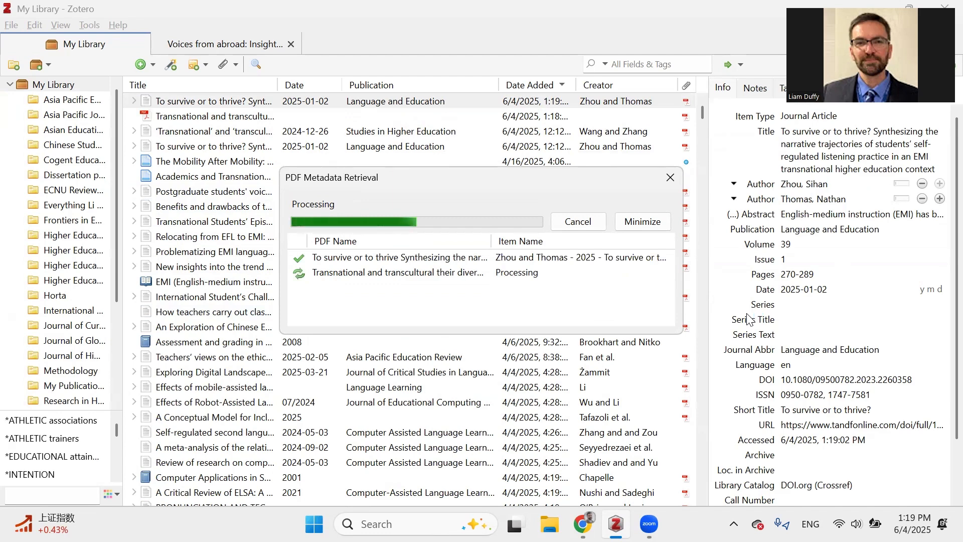
# Step: Check the title, volume and issue fields retrieved for the imported articles and close the PDF Metadata Retrieval window
pyautogui.click(788, 291)
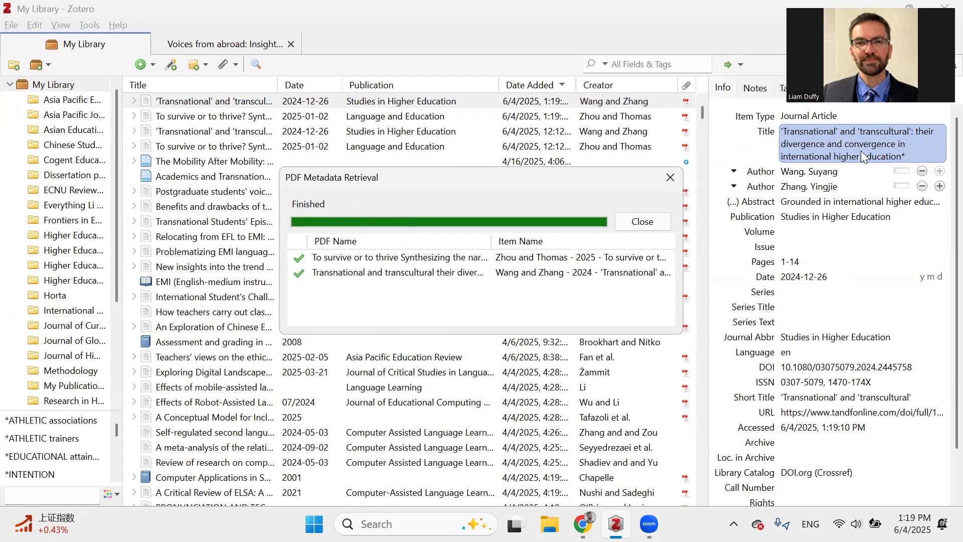
pyautogui.click(807, 231)
pyautogui.click(806, 242)
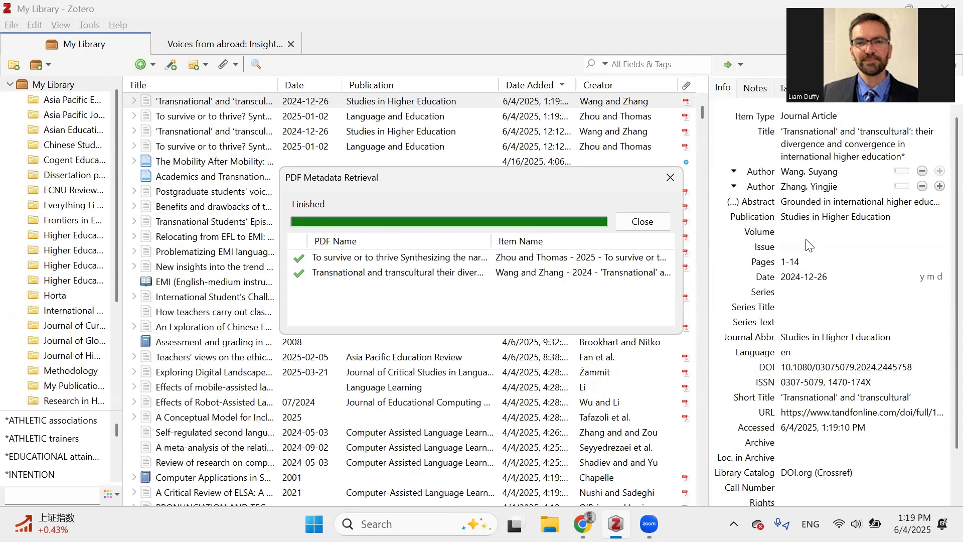
pyautogui.click(641, 223)
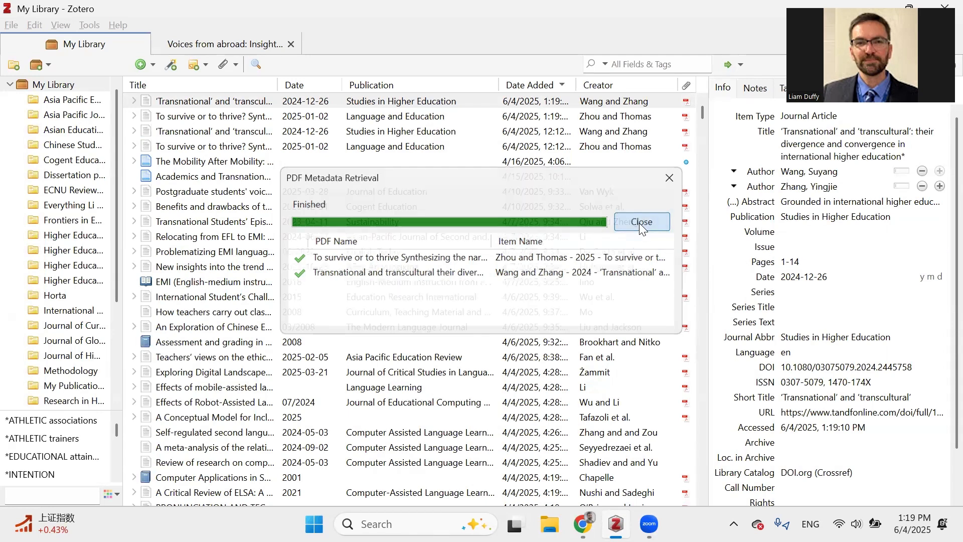
# Step: Select the newly imported "To survive or to thrive" entry in My Library and open the library's Duplicate Items collection
pyautogui.click(290, 102)
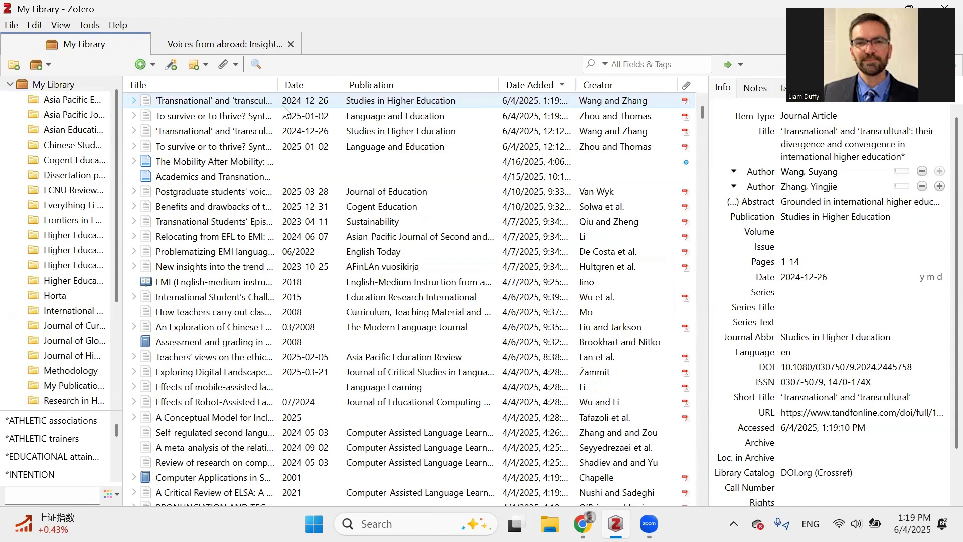
pyautogui.keyDown('shift'); pyautogui.click(277, 118); pyautogui.keyUp('shift')
pyautogui.click(277, 120)
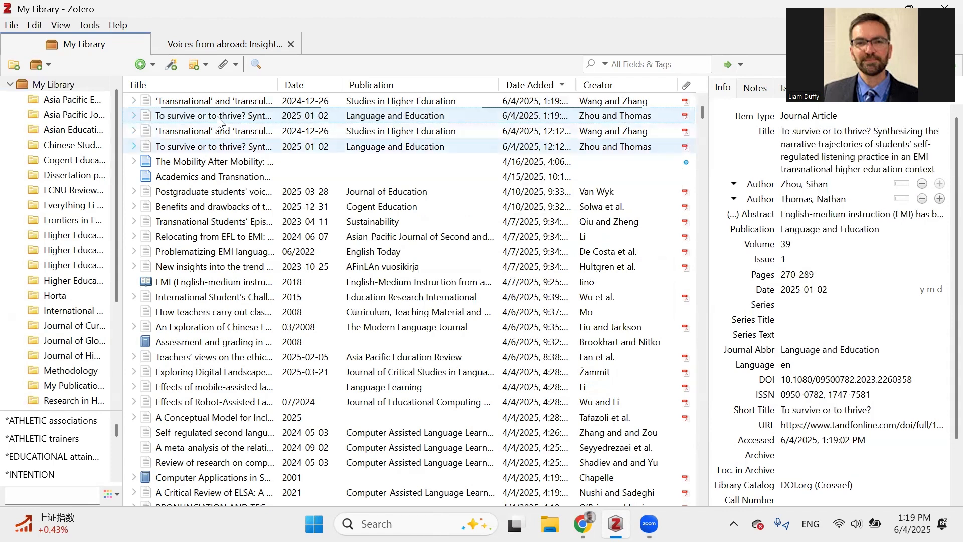
pyautogui.scroll(-3, 65, 371)
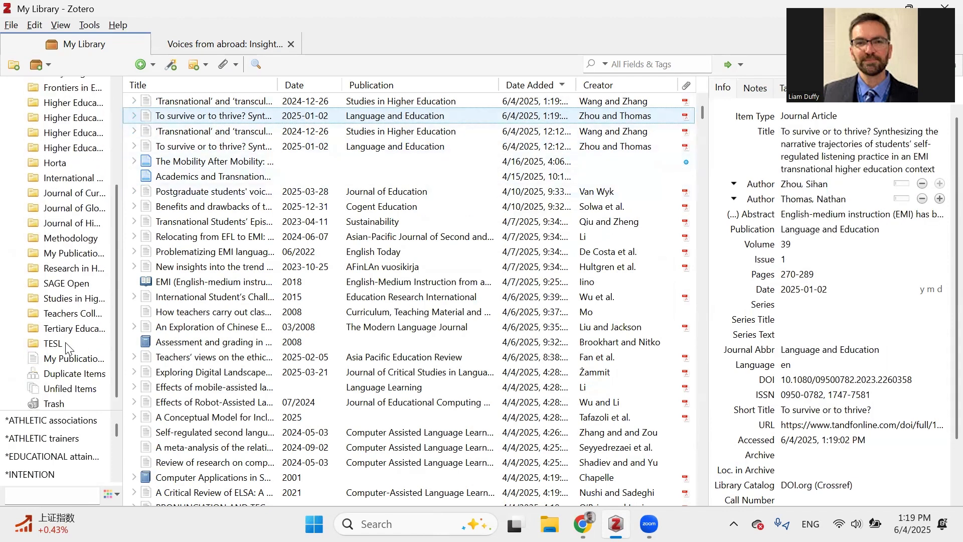
pyautogui.click(64, 376)
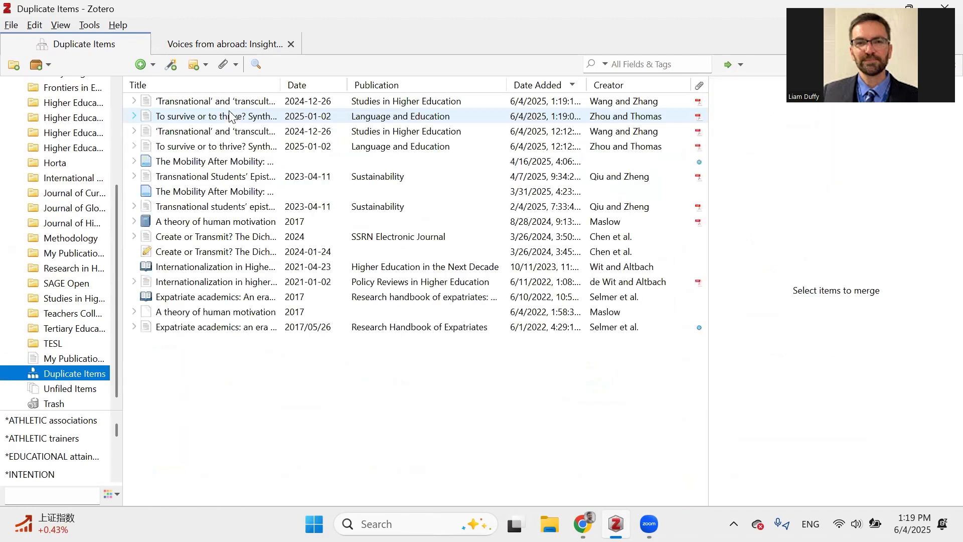
# Step: Merge the duplicate "To survive or to thrive" entries and the duplicate "Transnational and transcultural" entries, using the 12:12 PM versions as masters
pyautogui.click(231, 116)
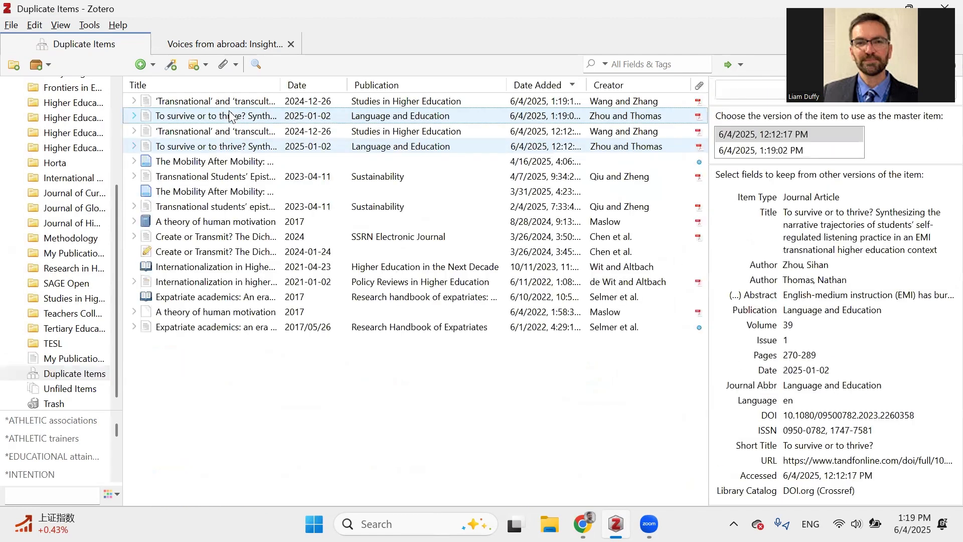
pyautogui.click(740, 98)
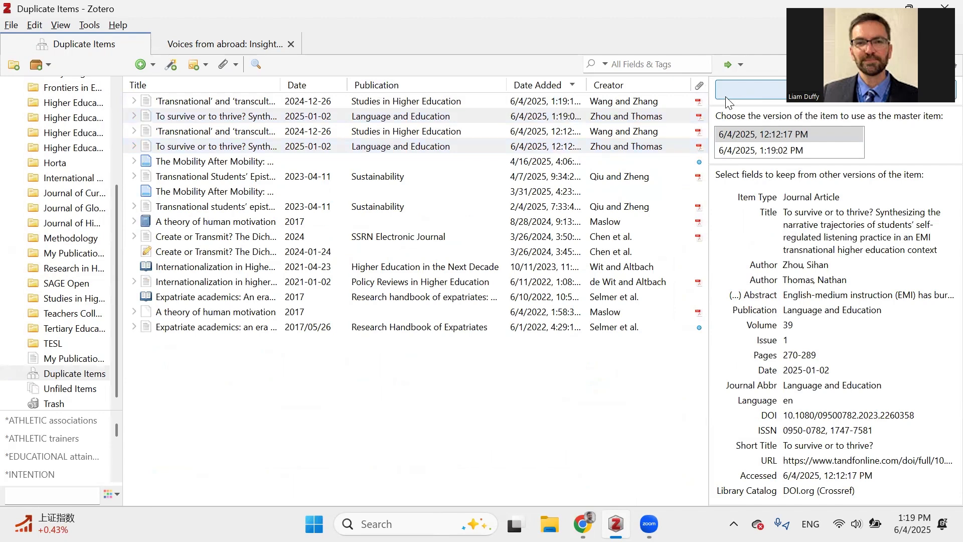
pyautogui.click(415, 104)
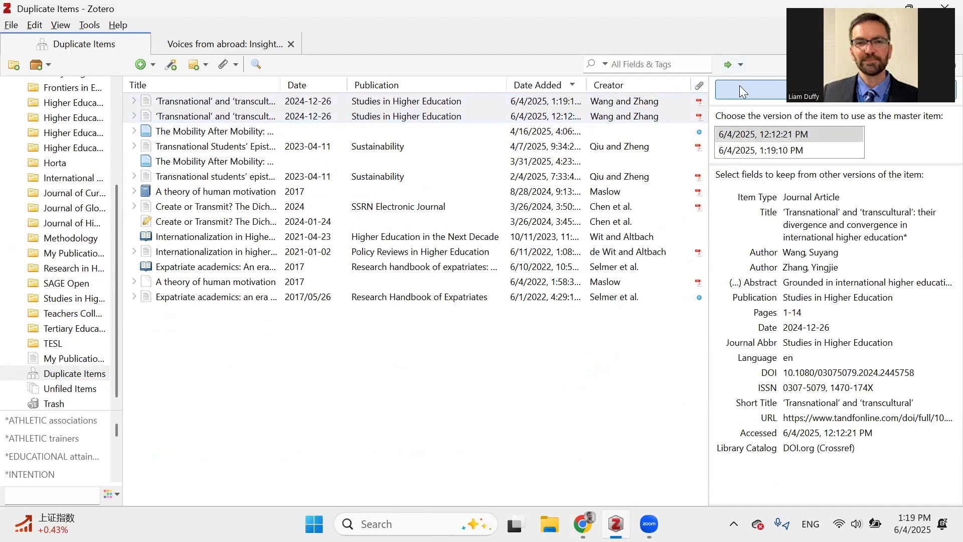
# Step: Return to My Library and open the note attached to the "To survive or to thrive" article
pyautogui.scroll(5, 62, 120)
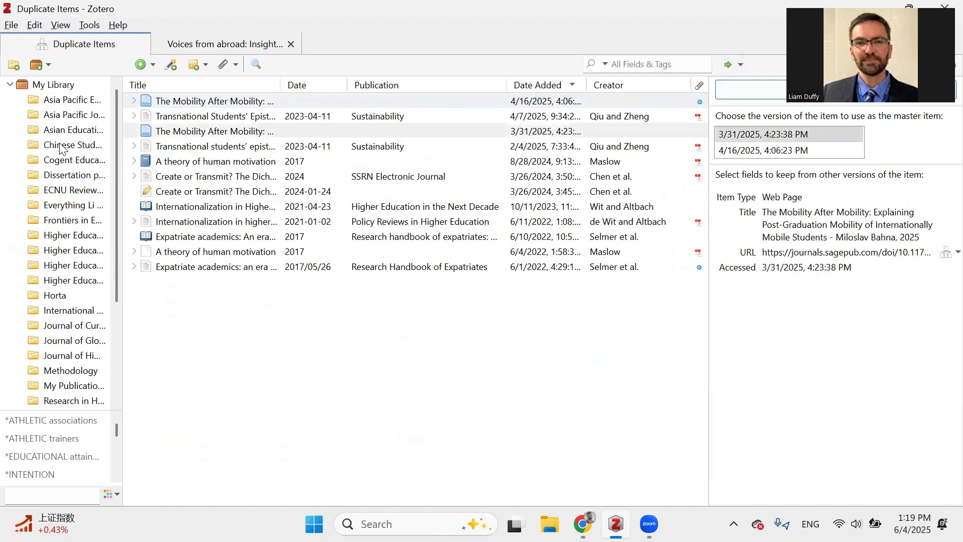
pyautogui.click(53, 85)
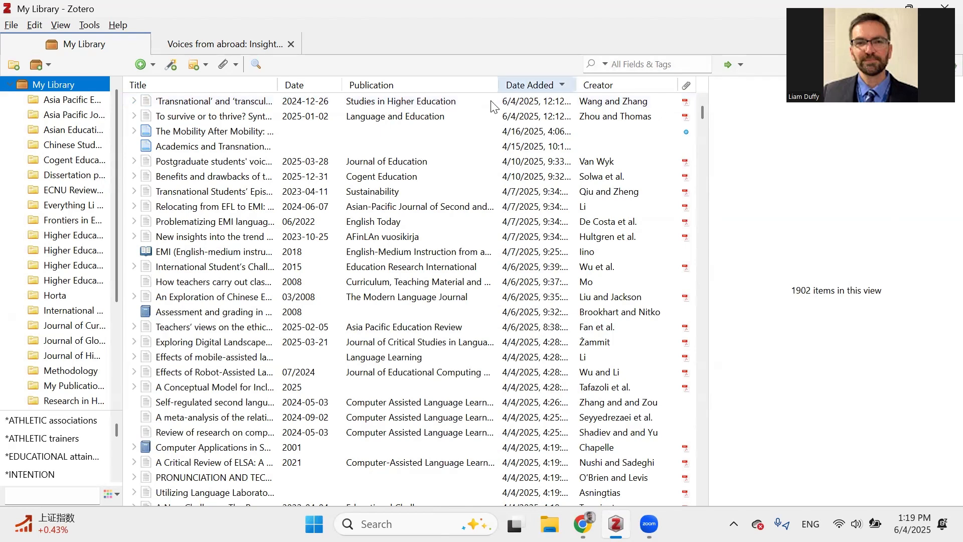
pyautogui.click(401, 120)
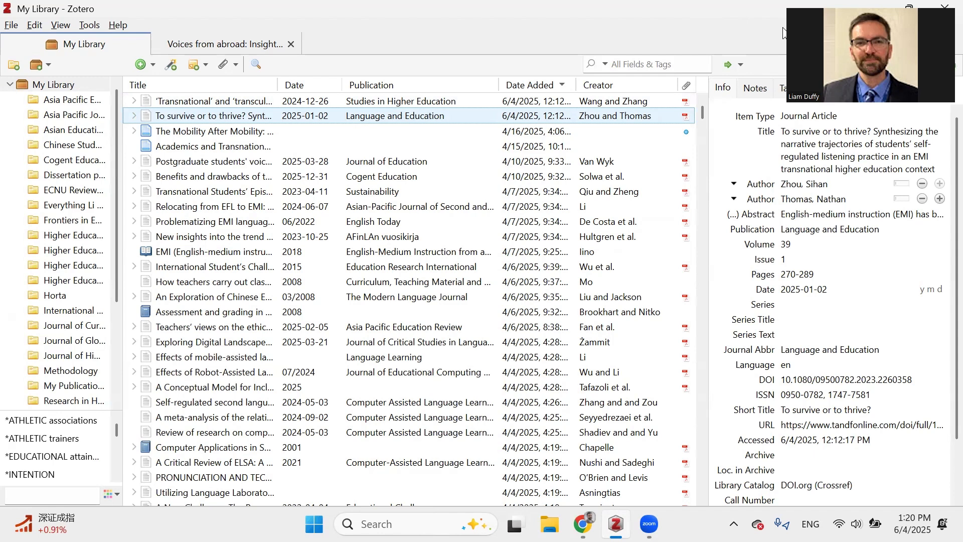
pyautogui.click(756, 94)
pyautogui.click(756, 126)
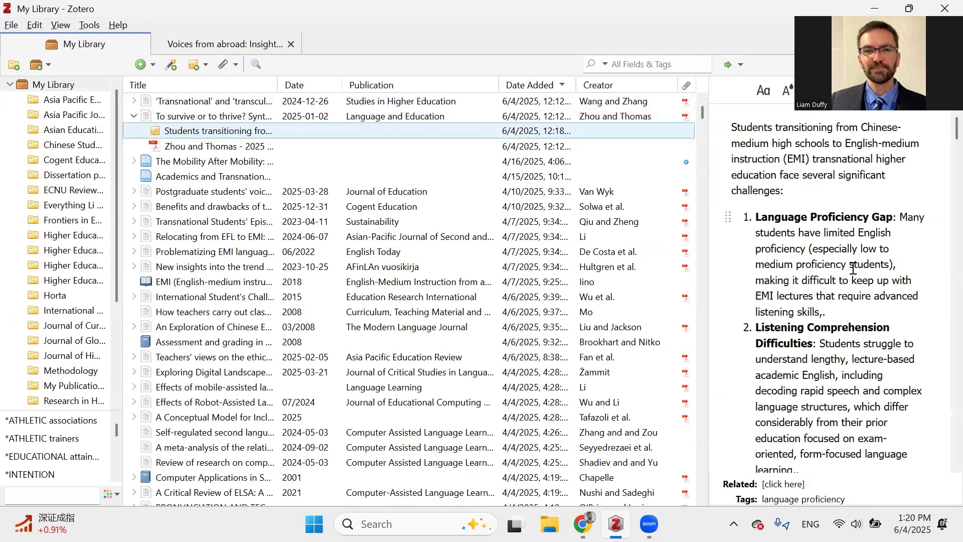
# Step: Read through the note's ChatPDF answers on student challenges and listening practice, down to the list of main keywords
pyautogui.scroll(-10, 852, 269)
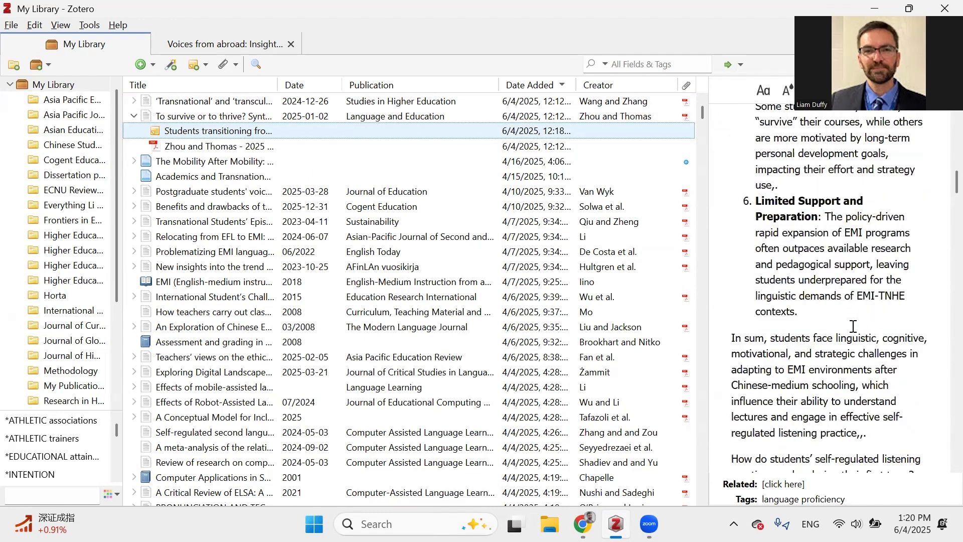
pyautogui.scroll(-15, 853, 326)
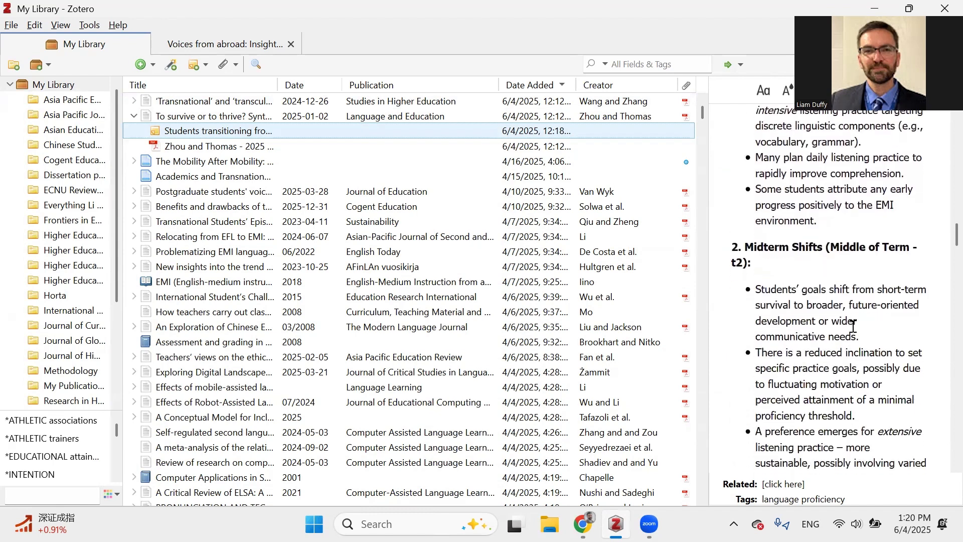
pyautogui.scroll(-15, 852, 326)
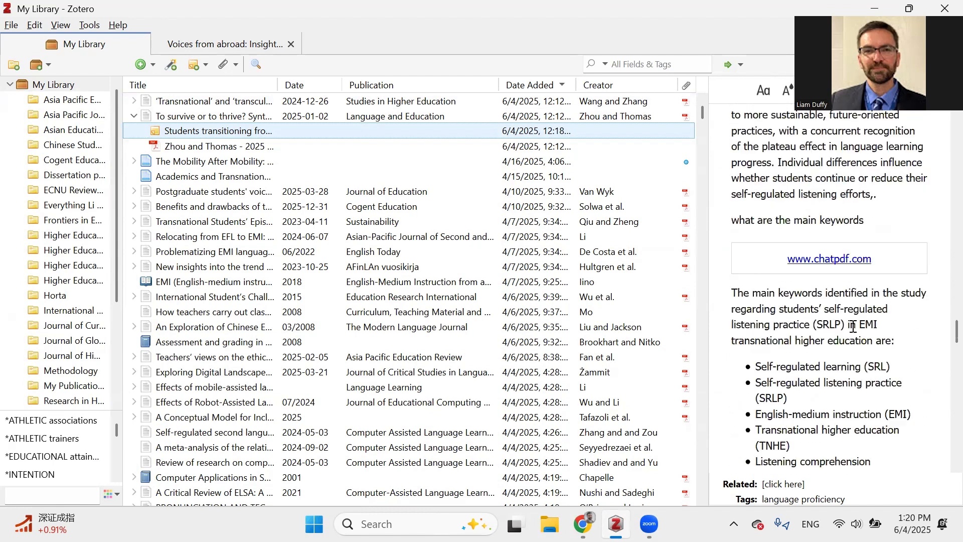
pyautogui.scroll(-10, 853, 326)
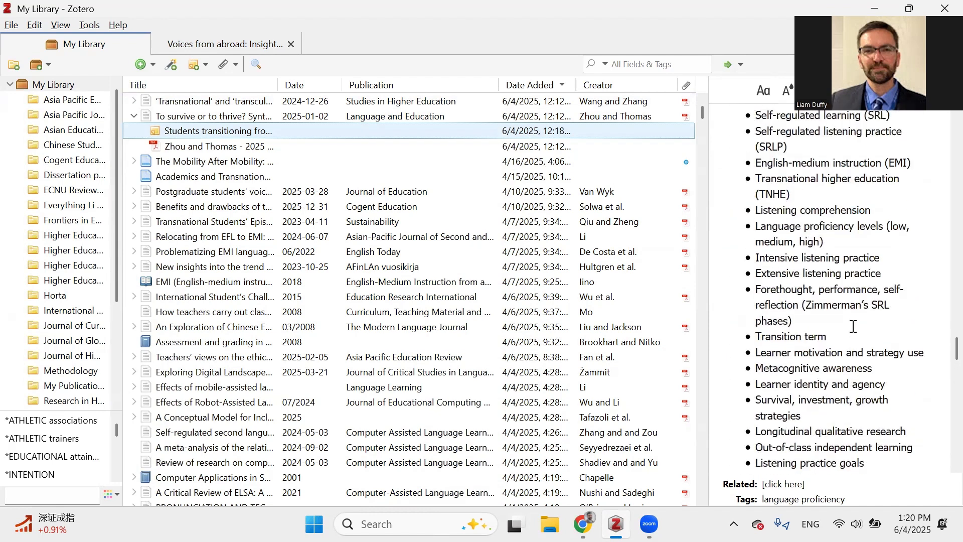
pyautogui.scroll(1, 852, 325)
pyautogui.scroll(1, 853, 326)
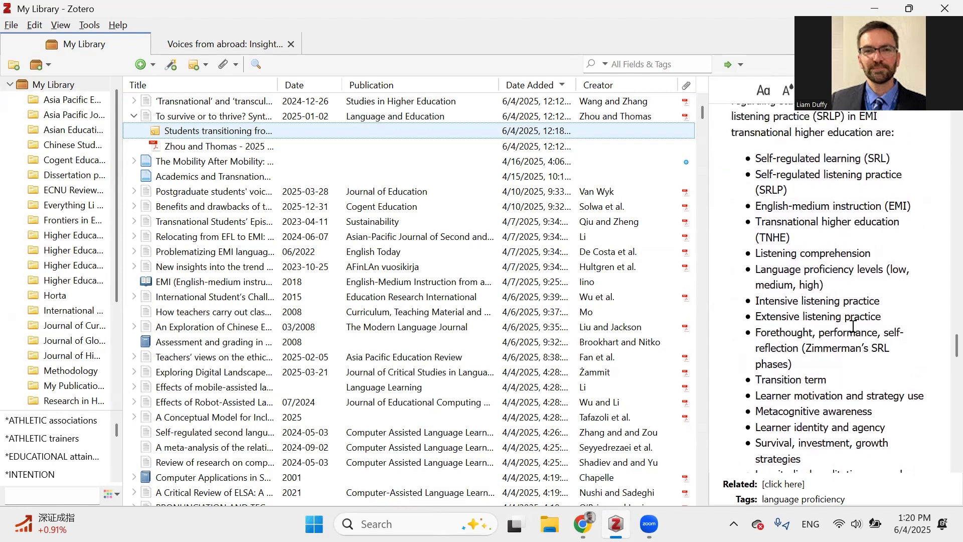
pyautogui.scroll(2, 852, 326)
pyautogui.scroll(-2, 853, 326)
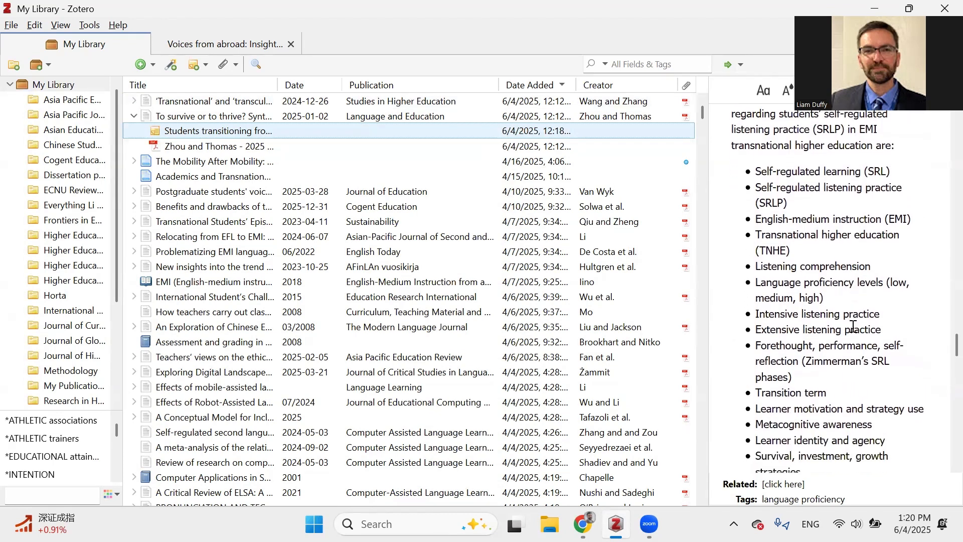
pyautogui.scroll(4, 852, 326)
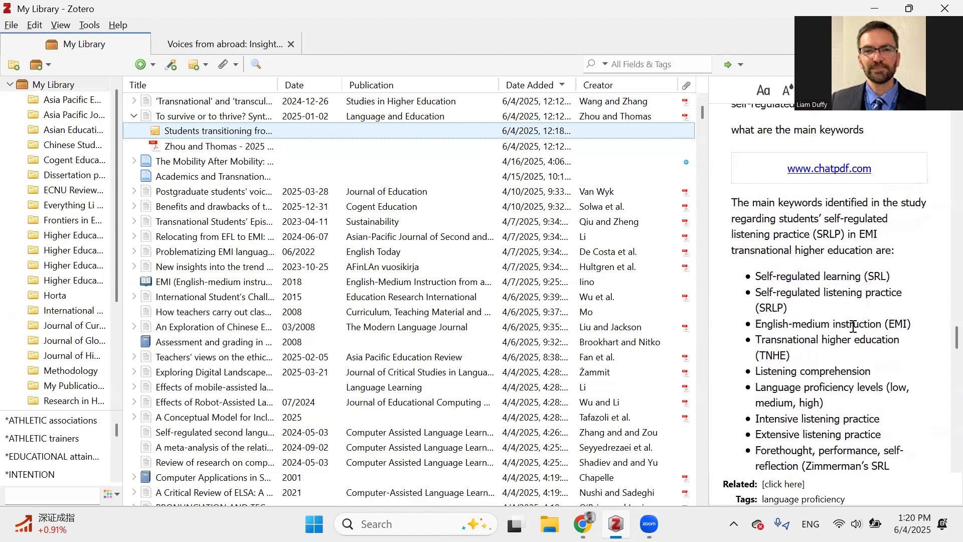
pyautogui.scroll(-5, 853, 326)
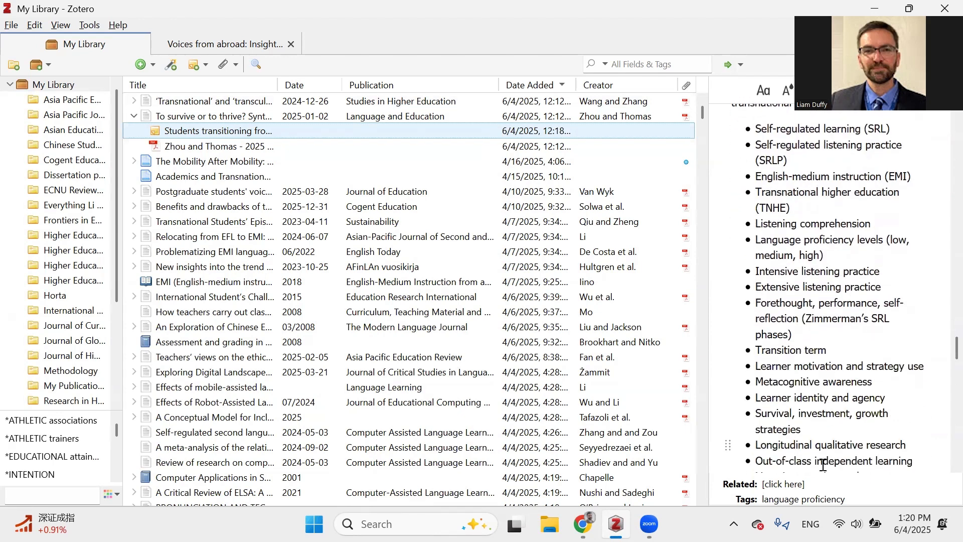
# Step: Add the tag "listening comprehension" to the note
pyautogui.click(819, 498)
pyautogui.click(775, 491)
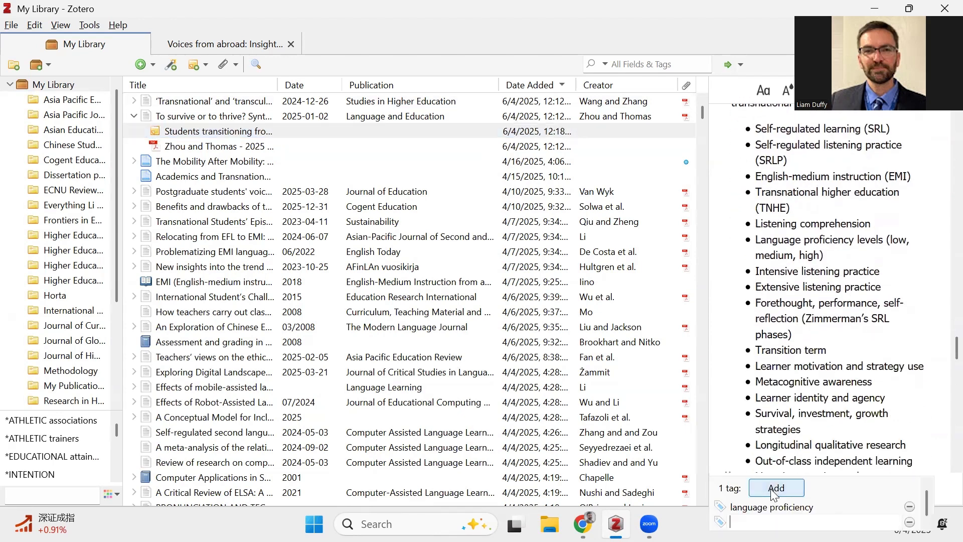
pyautogui.write('listening')
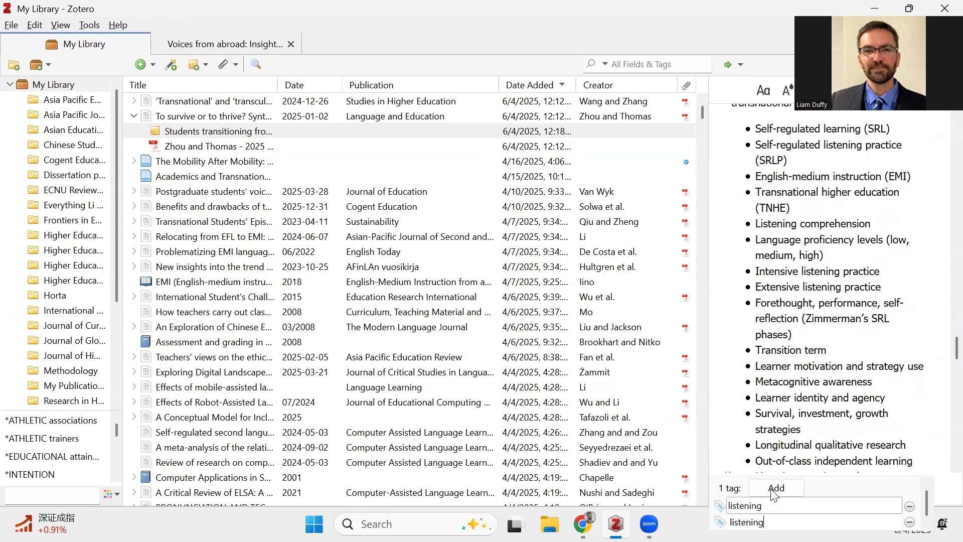
pyautogui.press('Return')
pyautogui.write('compre')
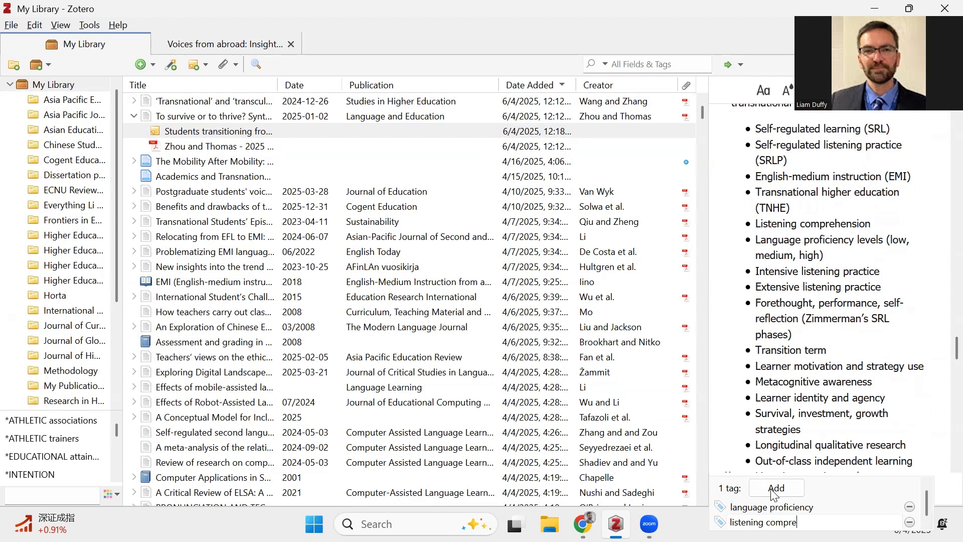
pyautogui.write('hension')
pyautogui.press('Return')
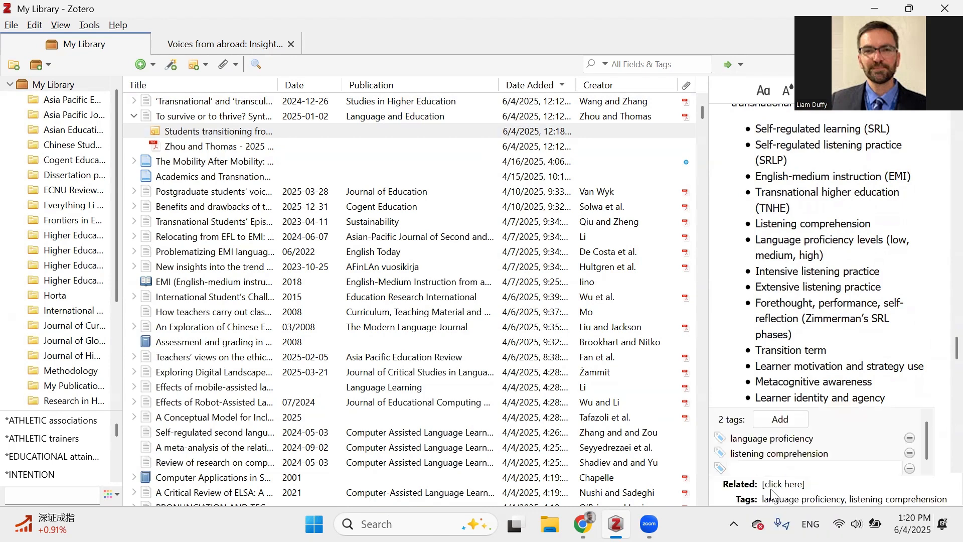
# Step: Filter the library's tags by "listening" and review the note from its beginning
pyautogui.click(68, 490)
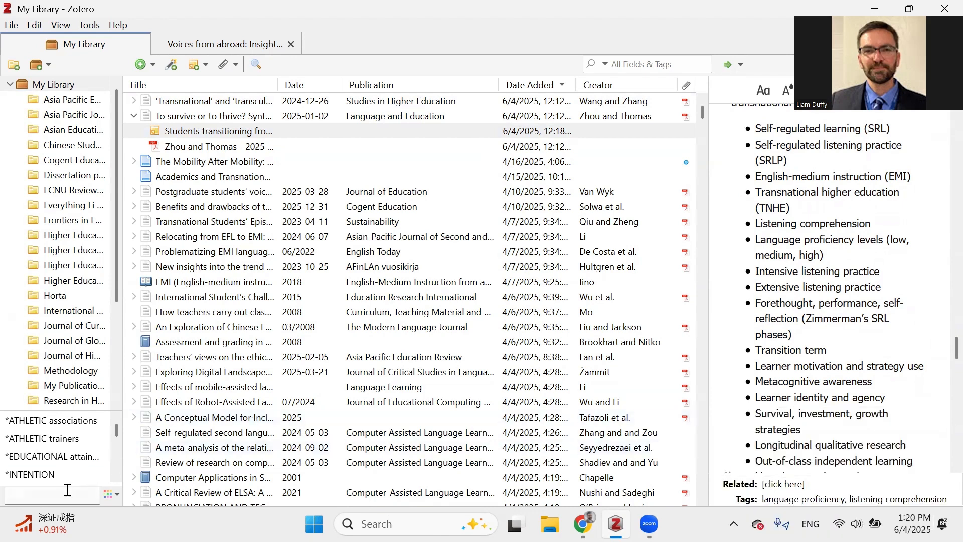
pyautogui.write('listening')
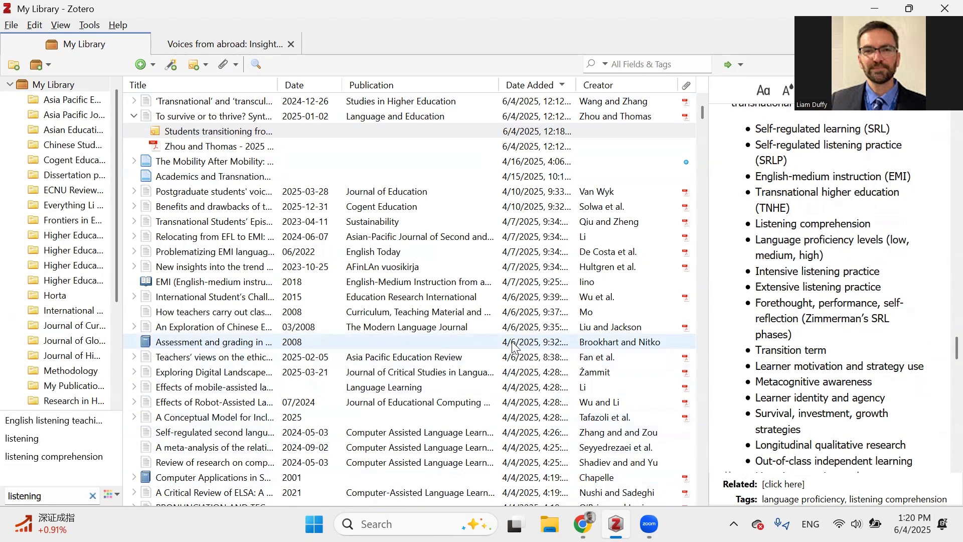
pyautogui.scroll(10, 931, 310)
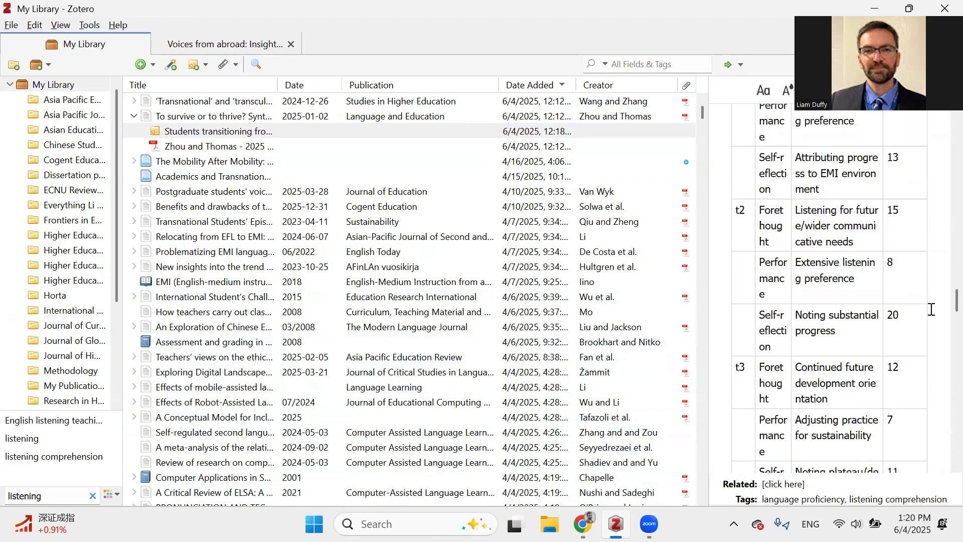
pyautogui.scroll(10, 931, 309)
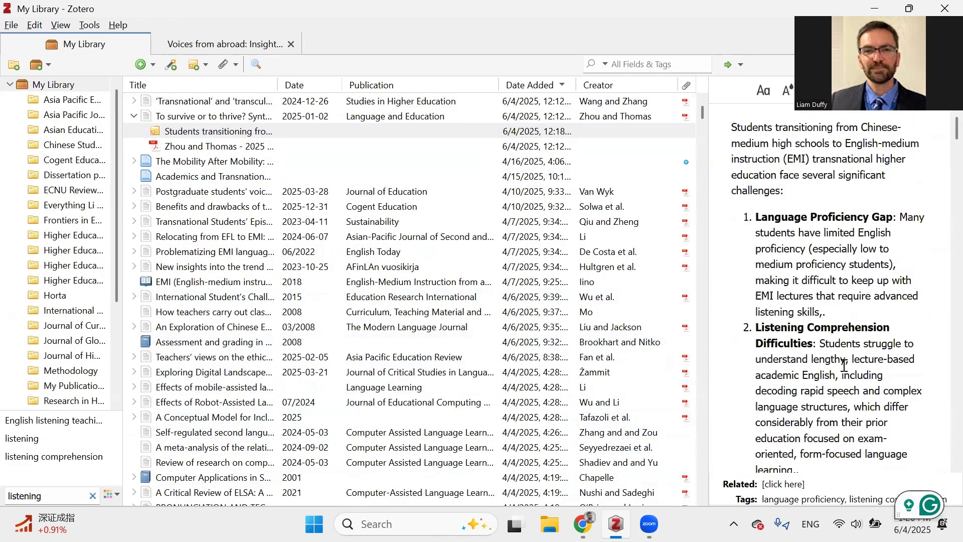
# Step: Switch to ChatPDF in Chrome and view the desktop PDFs in the upload dialog, closing it without uploading a file
pyautogui.hotkey('alt', 'Tab')
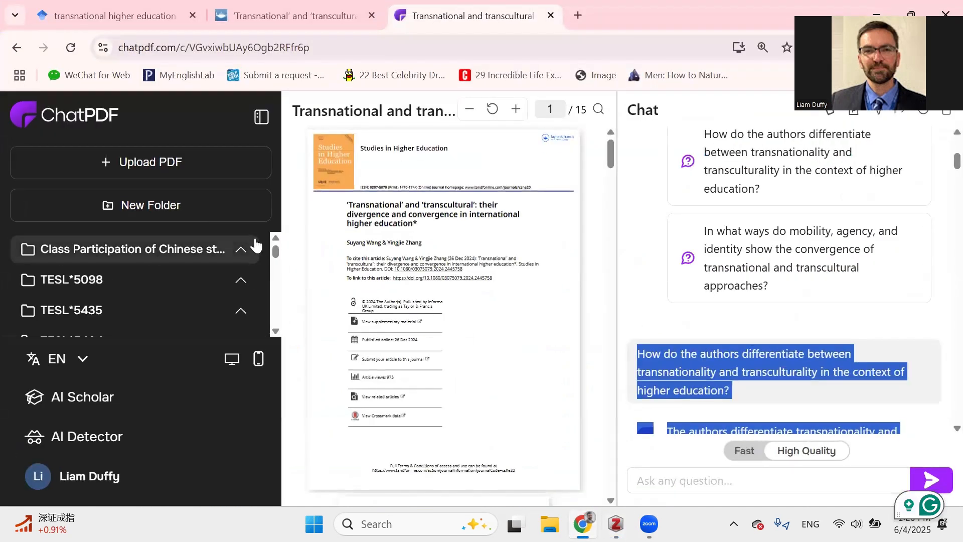
pyautogui.click(128, 164)
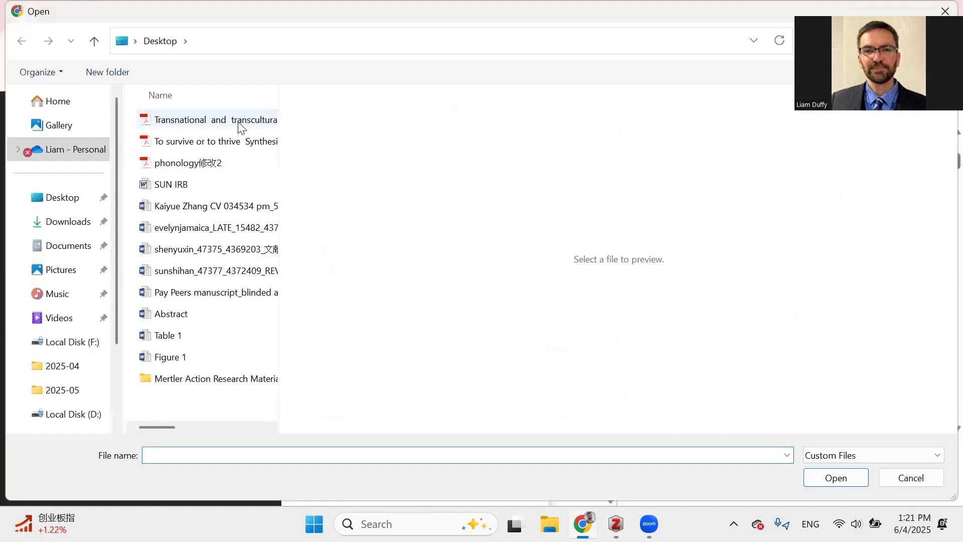
pyautogui.click(239, 123)
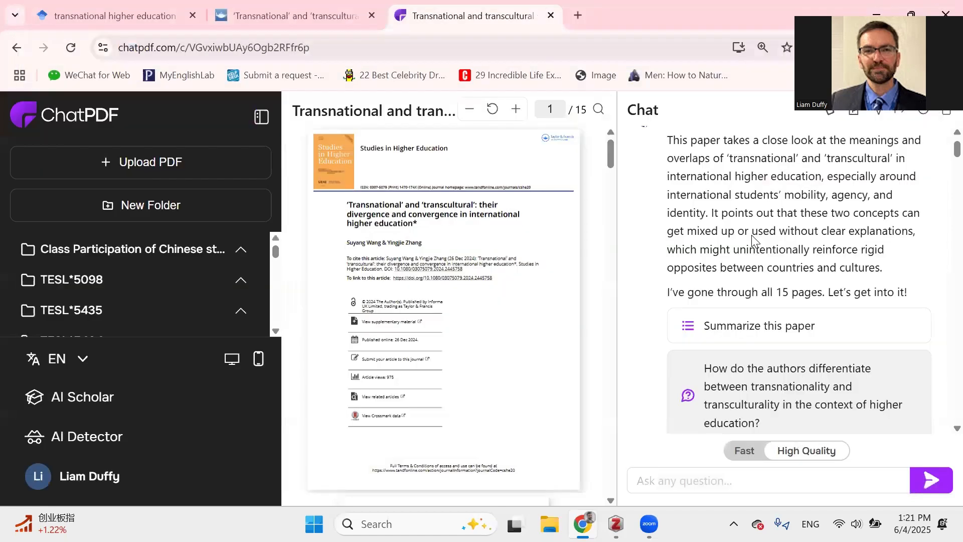
# Step: Review ChatPDF's introduction, suggested questions and answers for the "Transnational and transcultural" paper, through the keywords question, and clear the text selection
pyautogui.scroll(1, 752, 241)
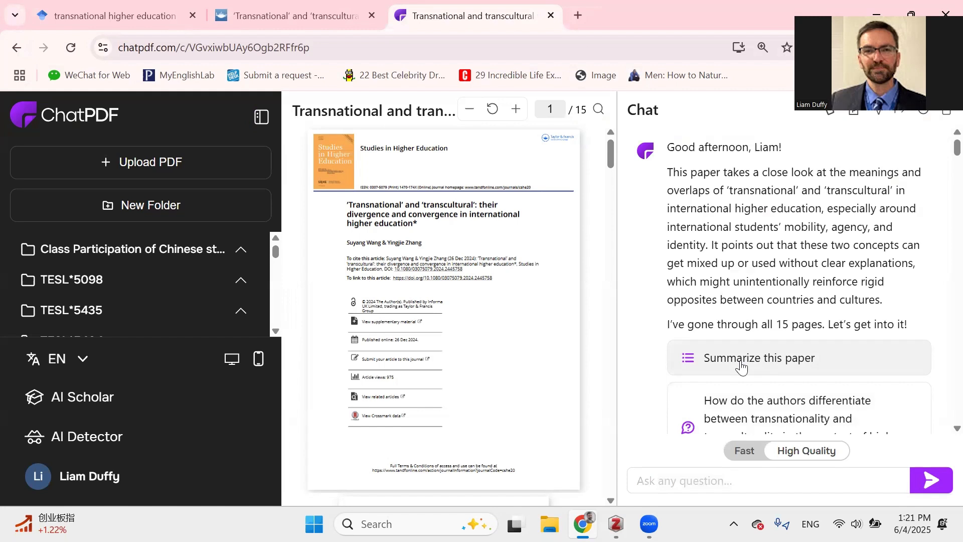
pyautogui.scroll(-1, 741, 368)
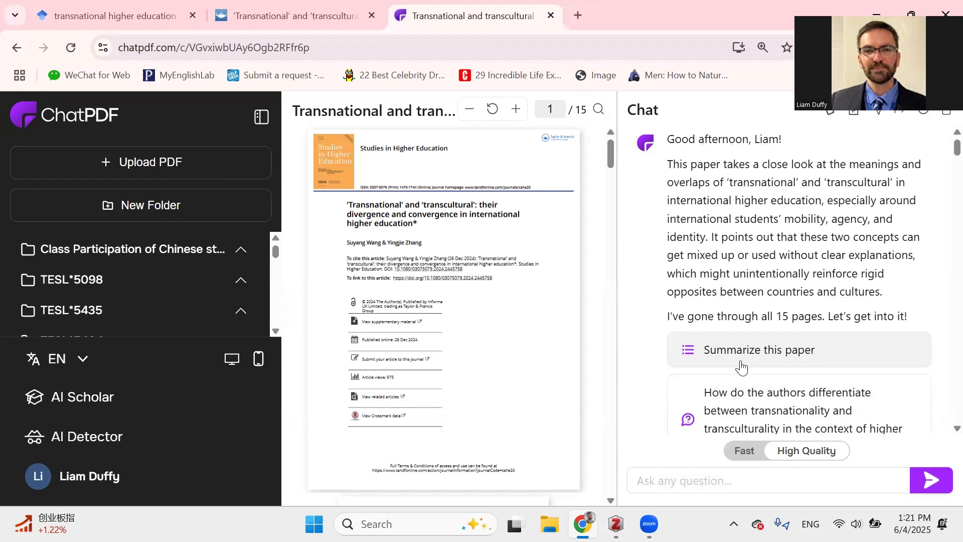
pyautogui.scroll(-3, 741, 368)
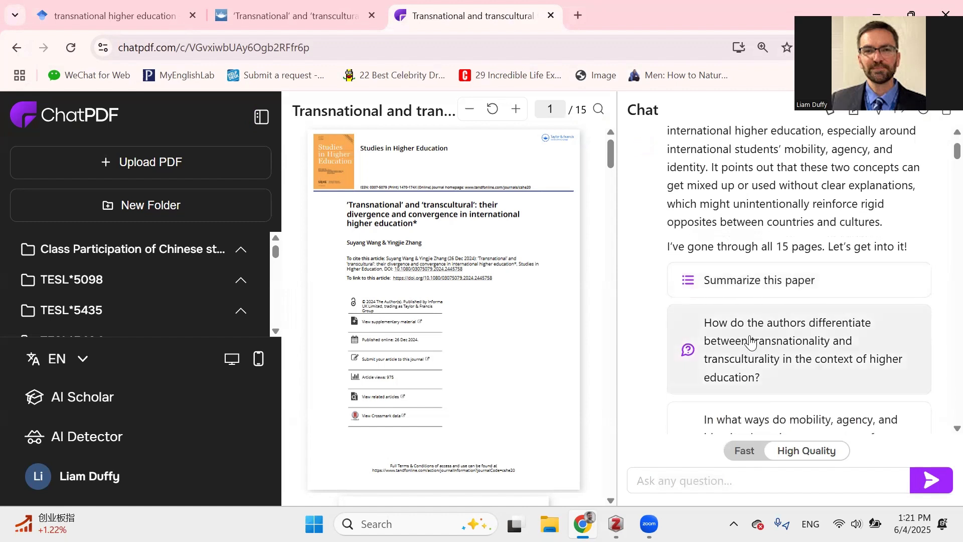
pyautogui.scroll(-2, 750, 355)
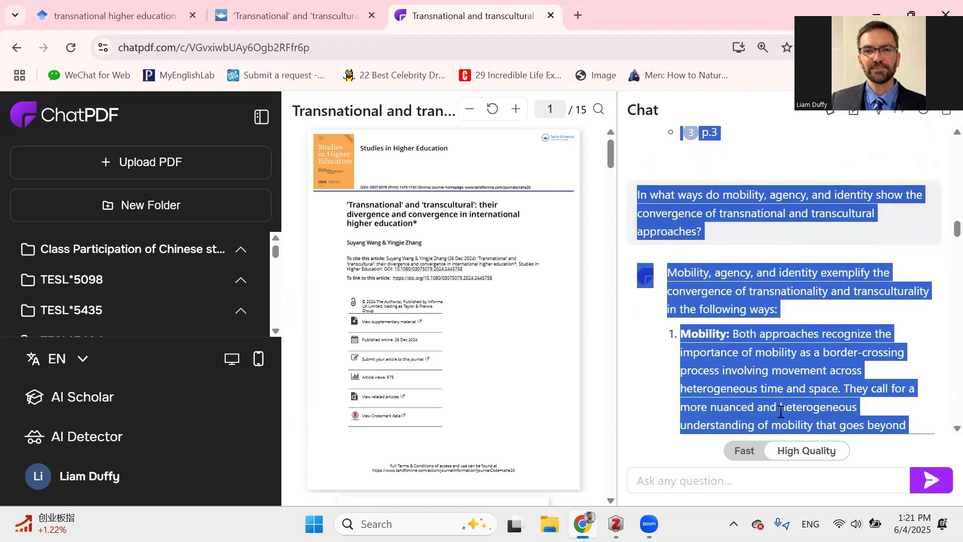
pyautogui.click(646, 397)
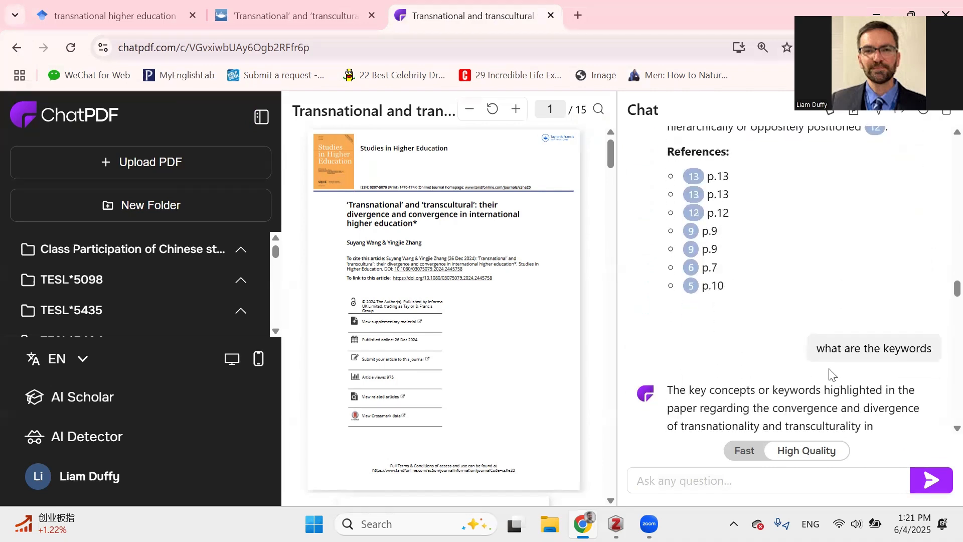
# Step: Compare the keywords printed on the paper's second page with the keyword list in ChatPDF's answer
pyautogui.scroll(-5, 499, 366)
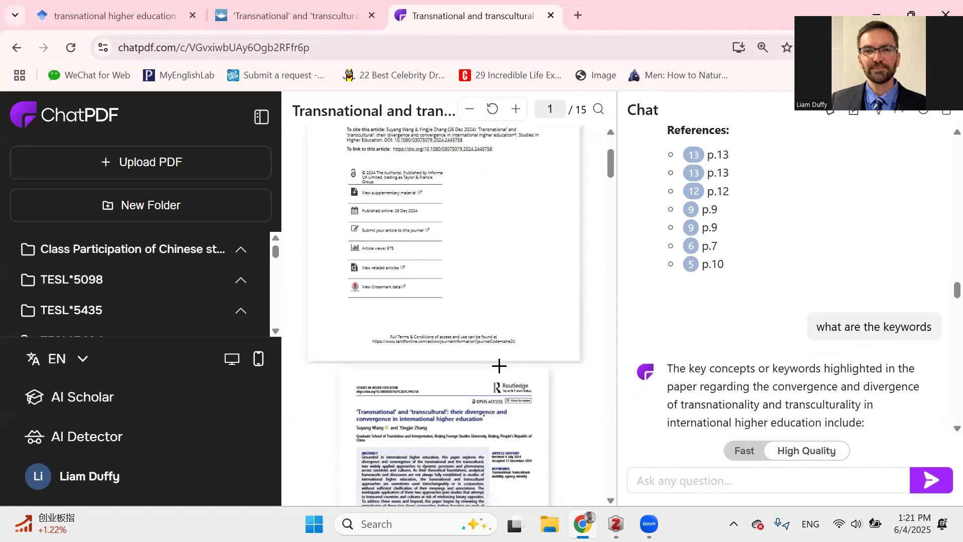
pyautogui.scroll(-2, 500, 366)
pyautogui.scroll(3, 513, 302)
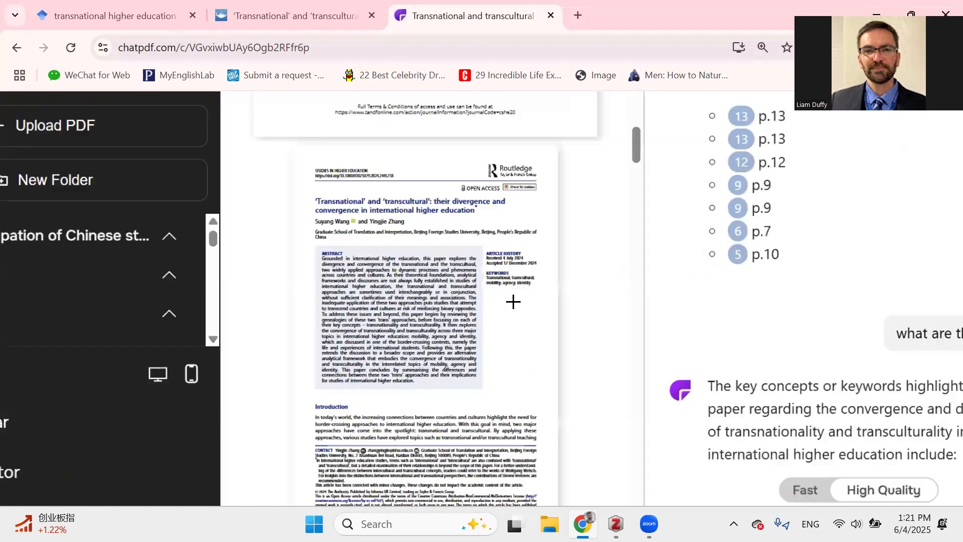
pyautogui.scroll(3, 513, 302)
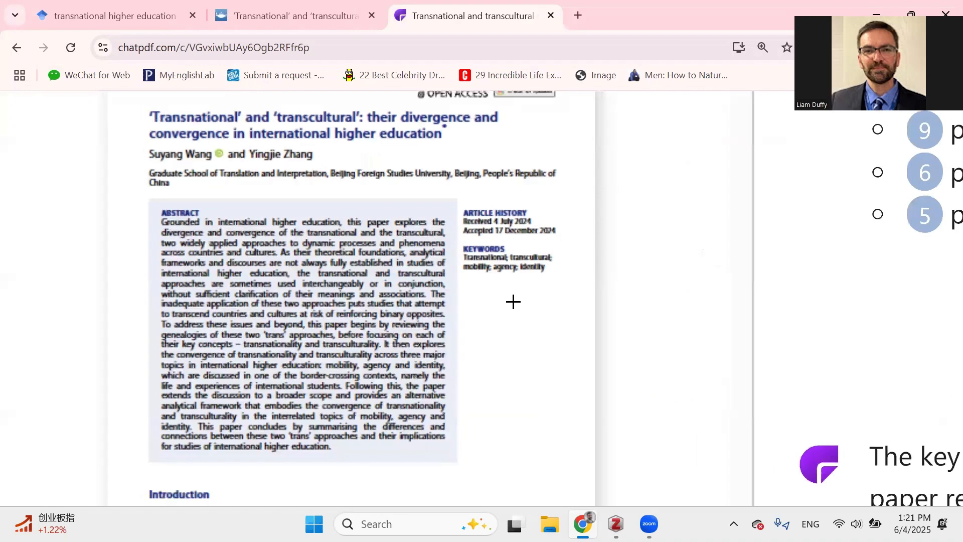
pyautogui.scroll(-3, 513, 302)
pyautogui.scroll(-2, 821, 380)
pyautogui.scroll(-3, 824, 387)
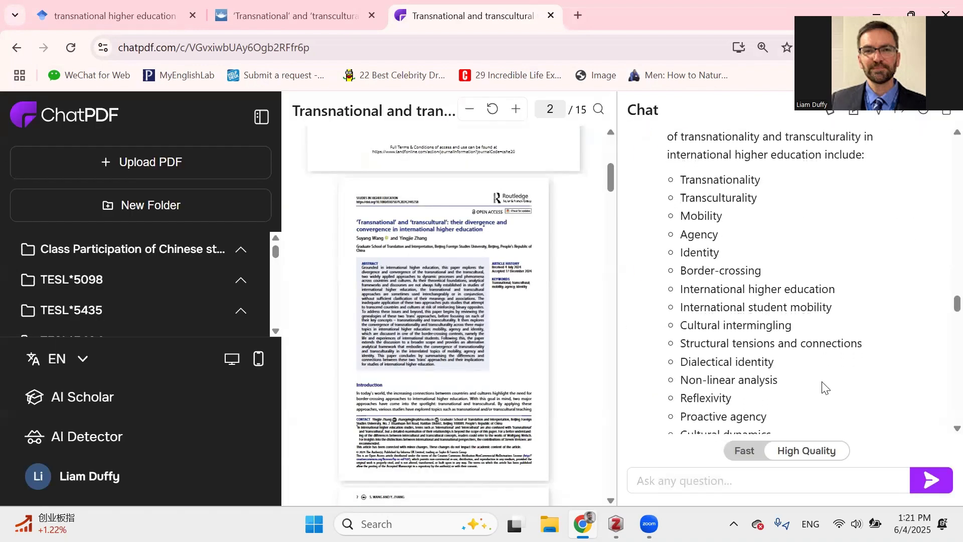
pyautogui.scroll(-2, 823, 386)
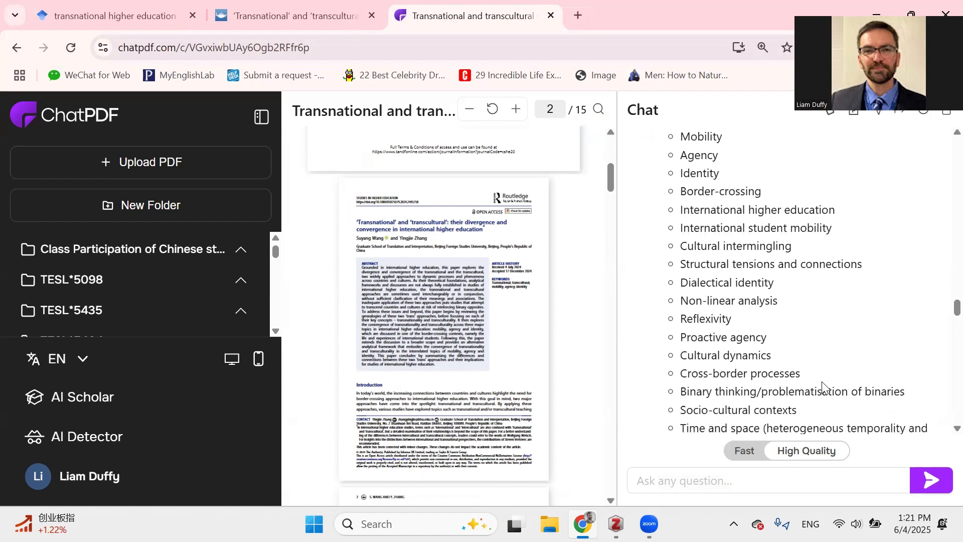
pyautogui.scroll(-2, 822, 386)
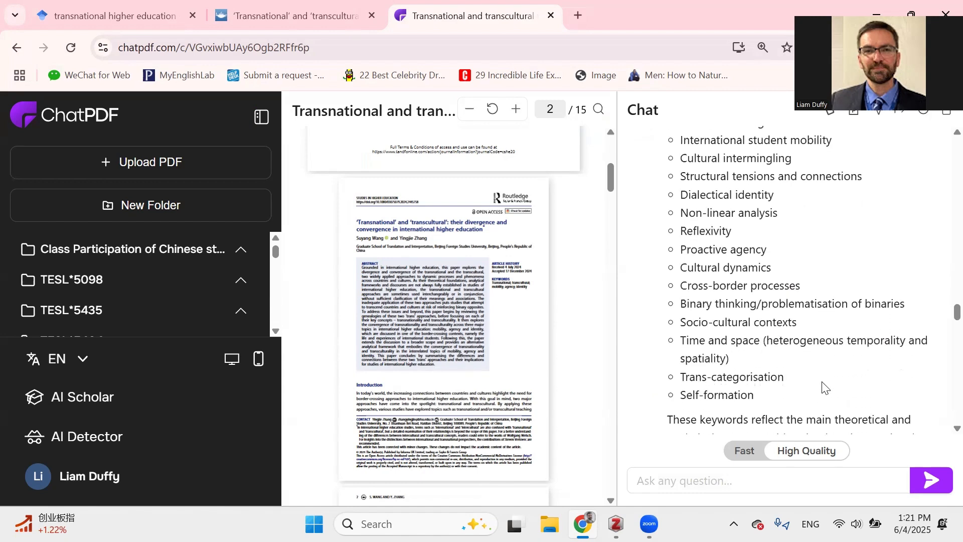
pyautogui.scroll(-5, 824, 388)
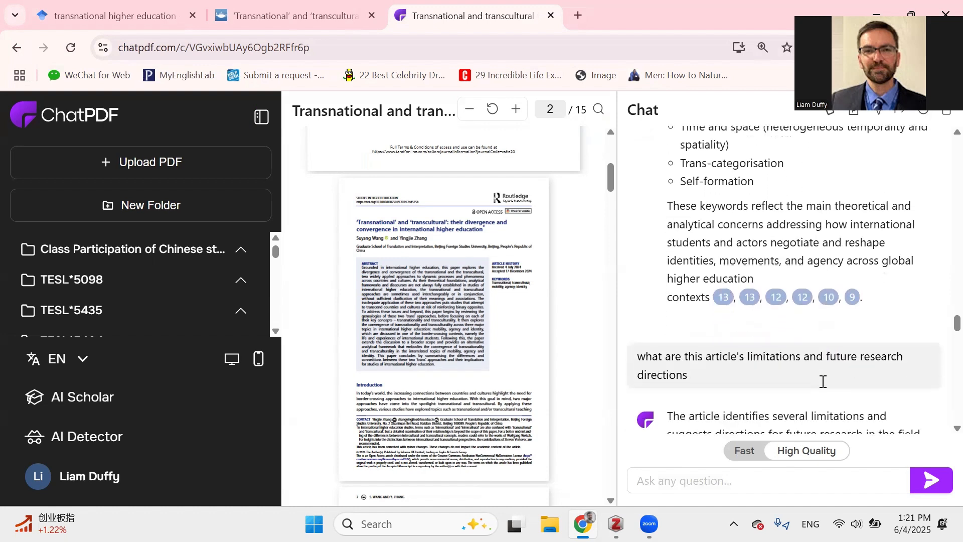
# Step: Review ChatPDF's answer to the question about the article's limitations and future research directions
pyautogui.scroll(-3, 822, 381)
pyautogui.scroll(-2, 822, 381)
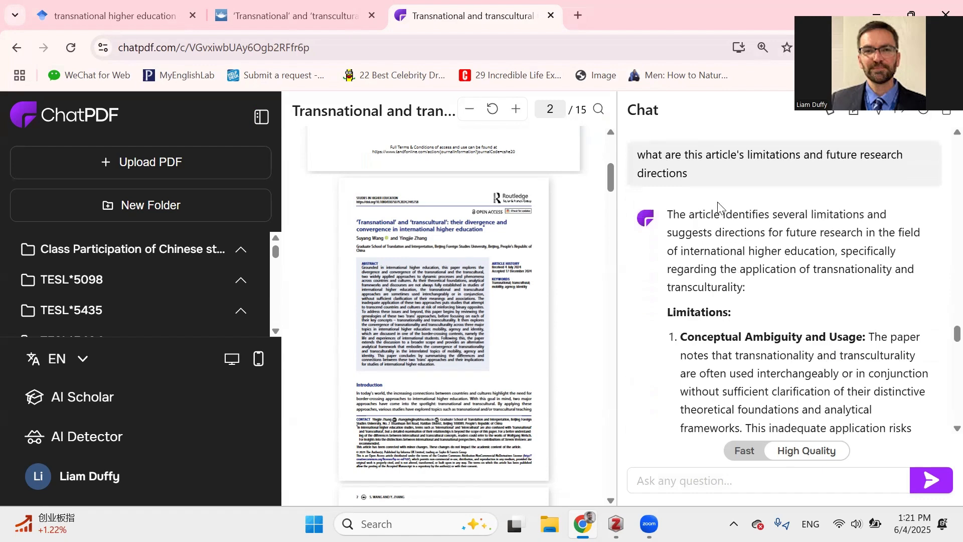
pyautogui.tripleClick(717, 201)
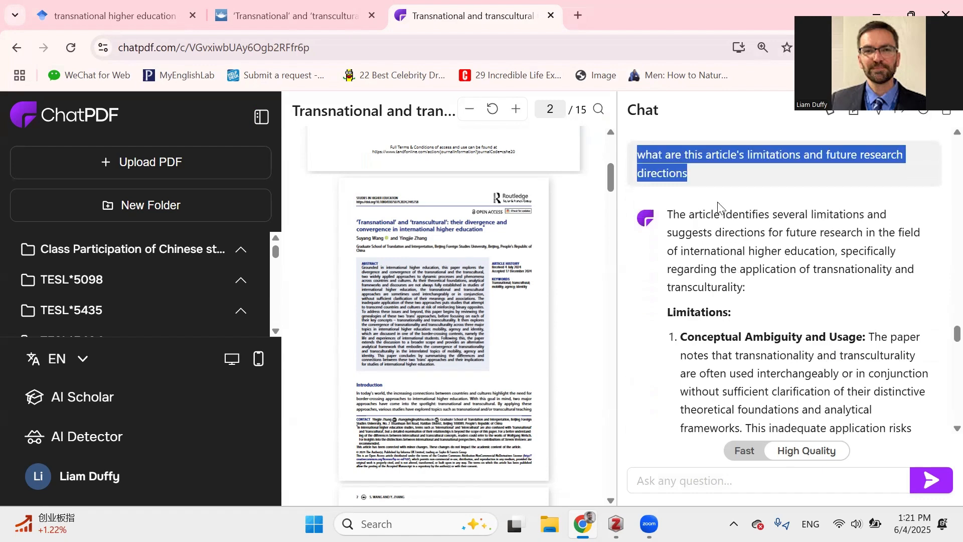
pyautogui.click(875, 332)
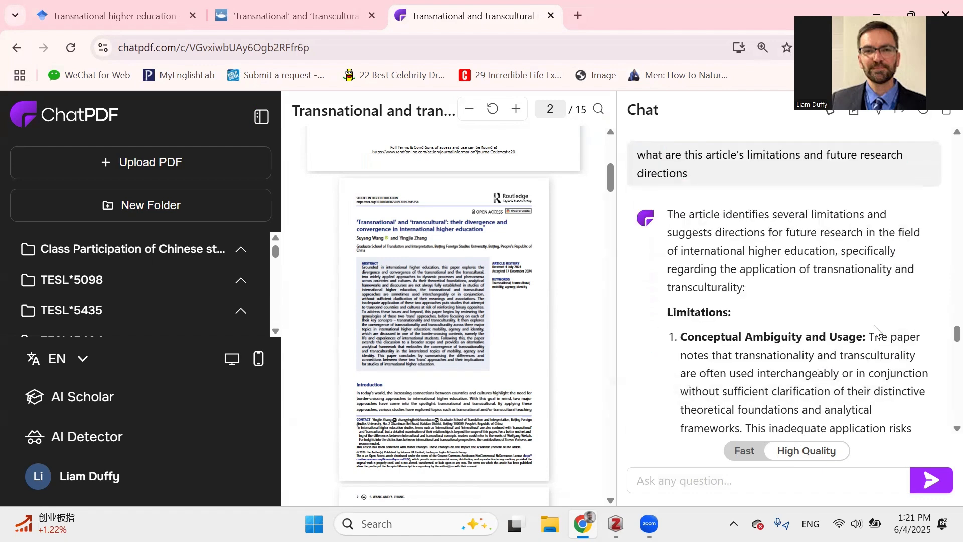
pyautogui.scroll(-5, 841, 391)
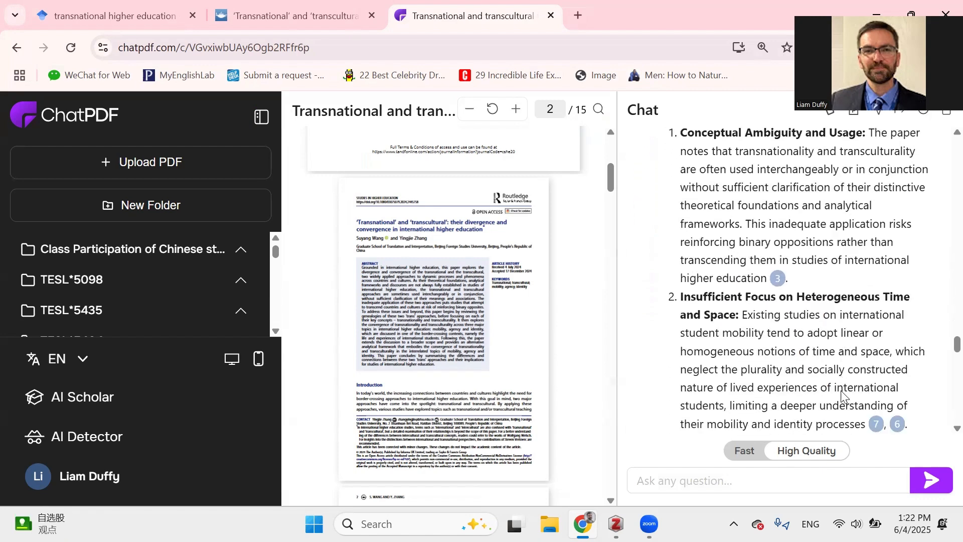
pyautogui.scroll(-12, 841, 391)
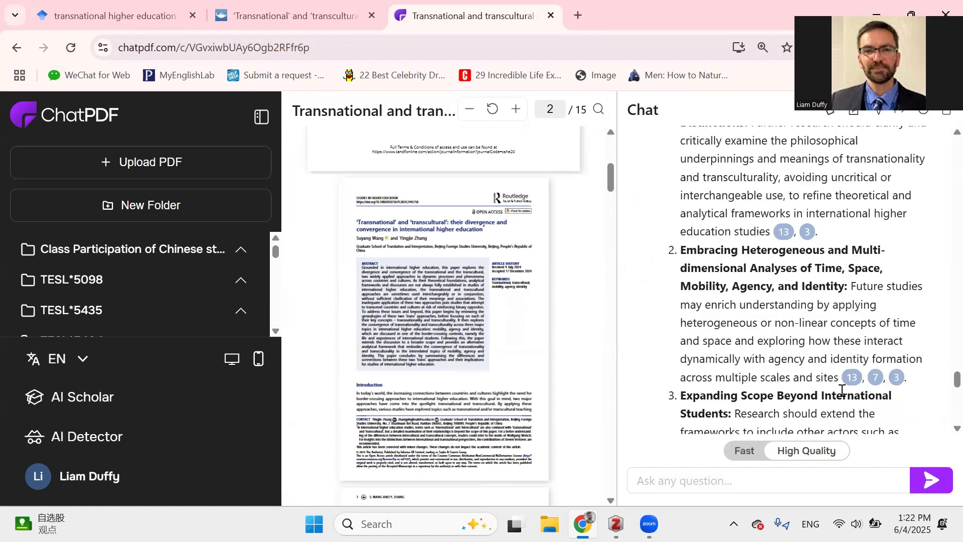
pyautogui.scroll(-8, 842, 390)
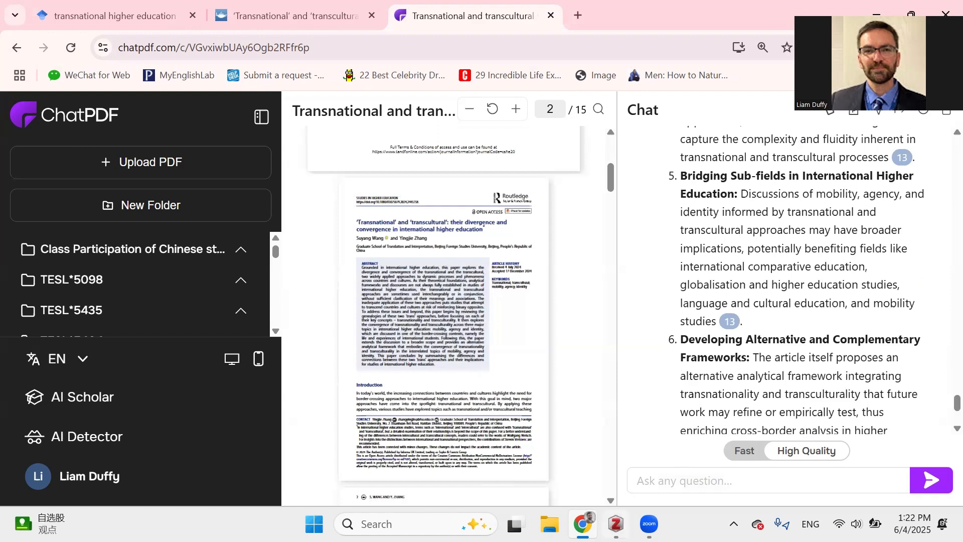
# Step: Switch to Zotero and view the notes attached to the "Transnational" and "To survive or to thrive?" articles, ending on the transnationality note
pyautogui.click(616, 523)
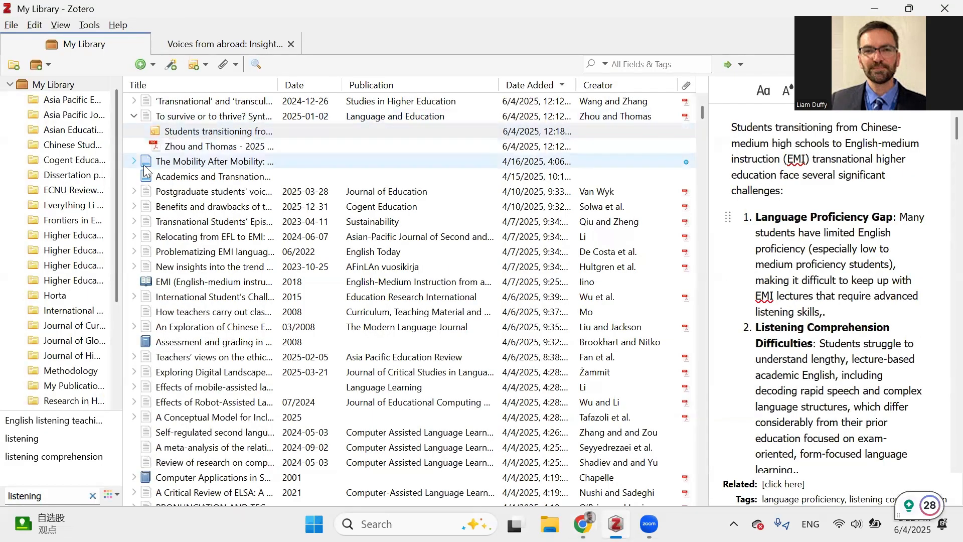
pyautogui.click(134, 102)
pyautogui.click(176, 116)
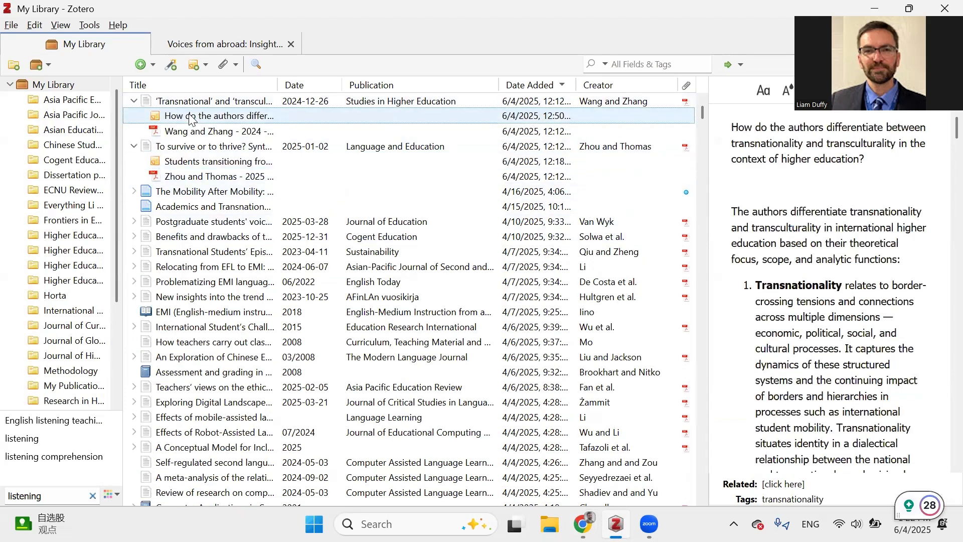
pyautogui.click(177, 165)
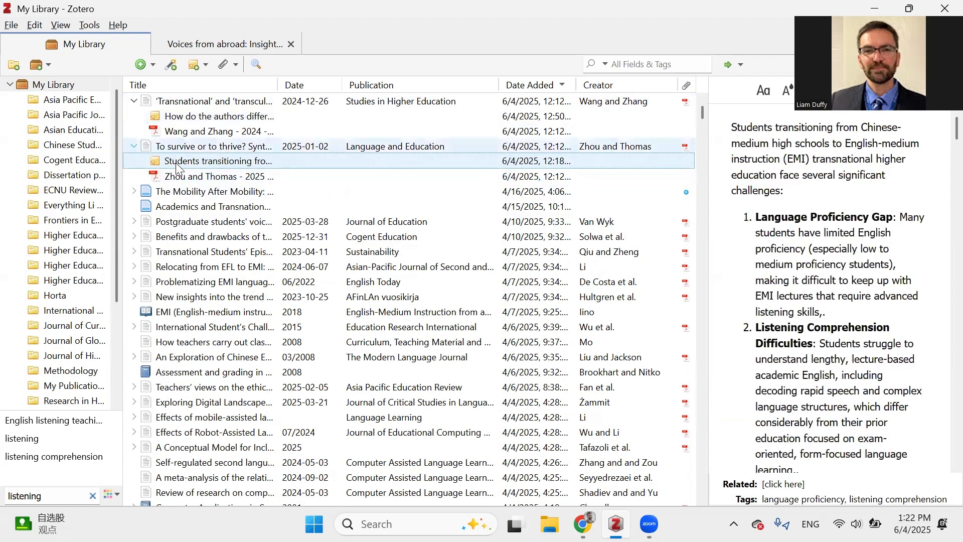
pyautogui.click(176, 117)
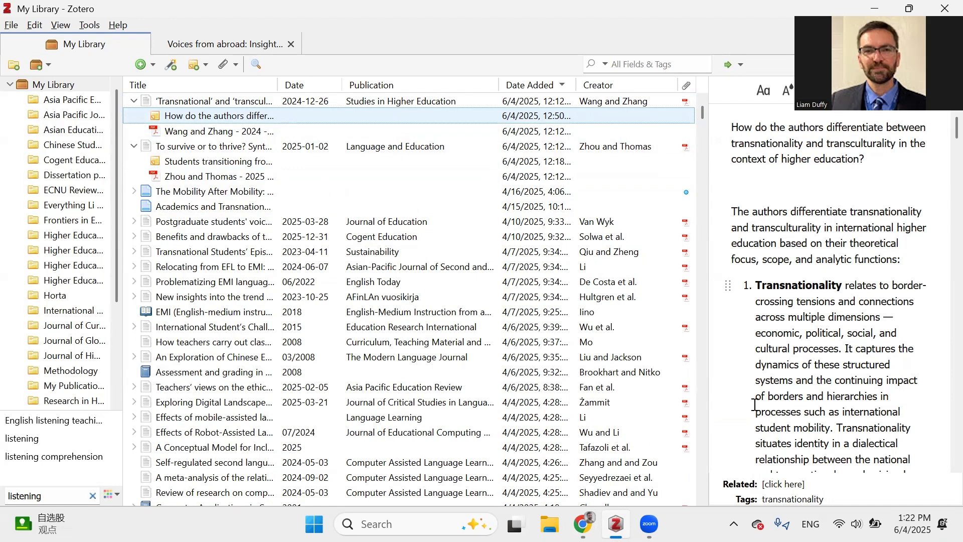
# Step: Switch to the Teaching virtual desktop and bring up Document2 in Word
pyautogui.moveTo(514, 524)
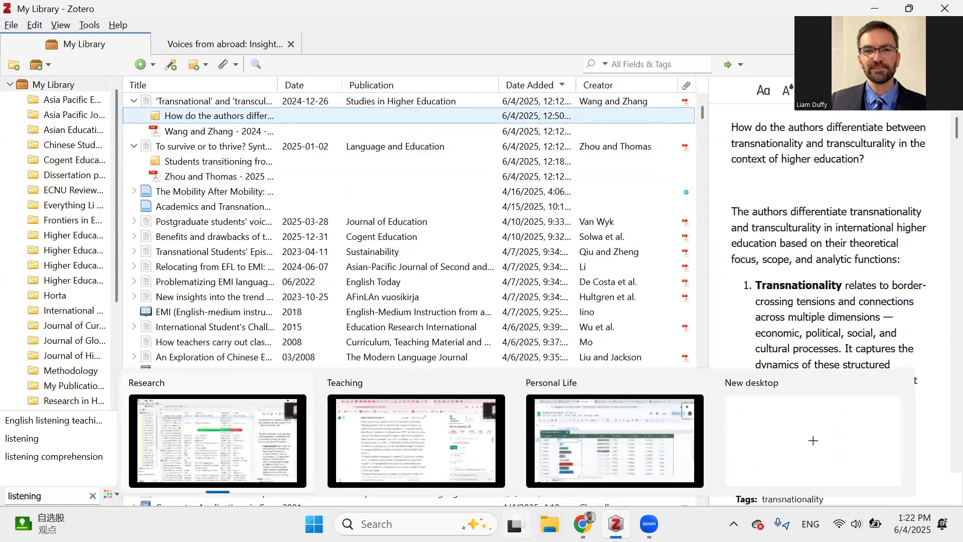
pyautogui.click(514, 524)
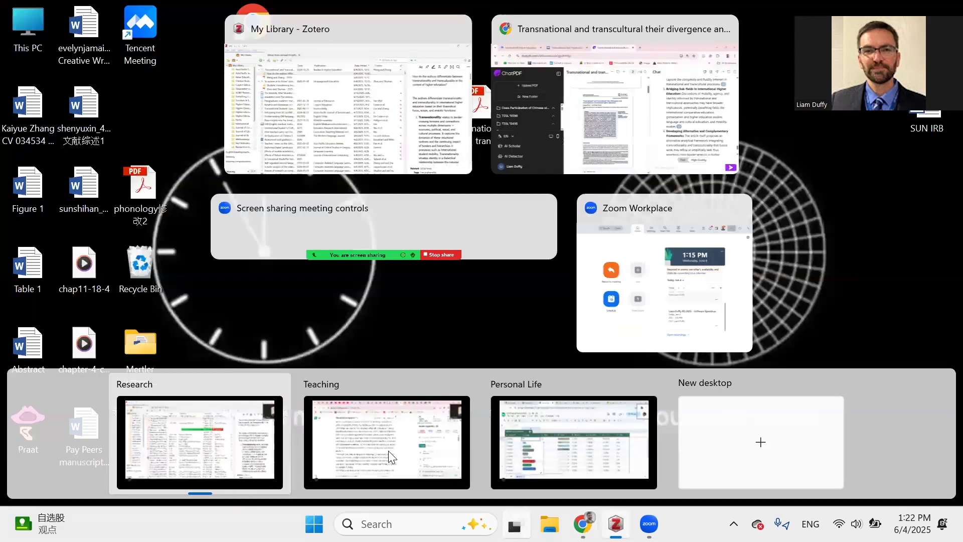
pyautogui.click(389, 451)
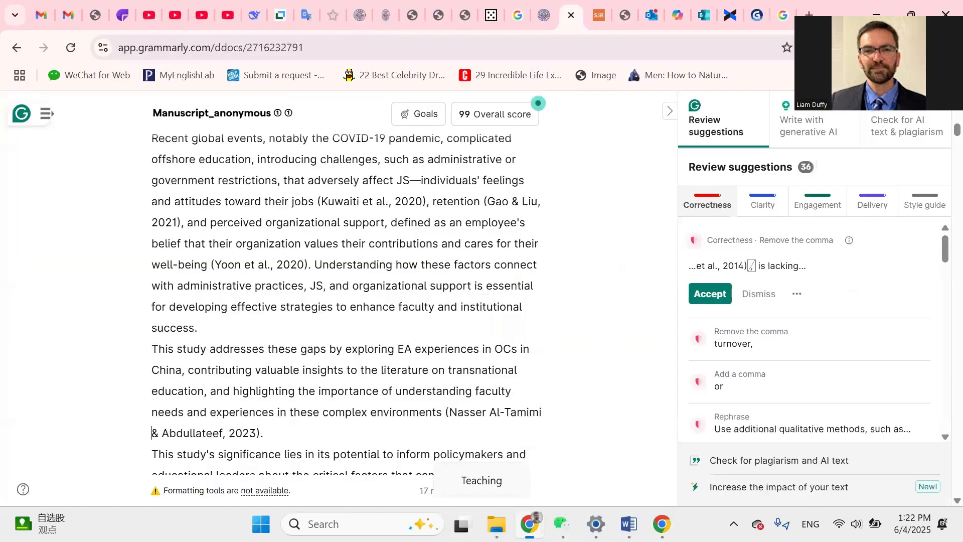
pyautogui.moveTo(629, 524)
pyautogui.click(689, 438)
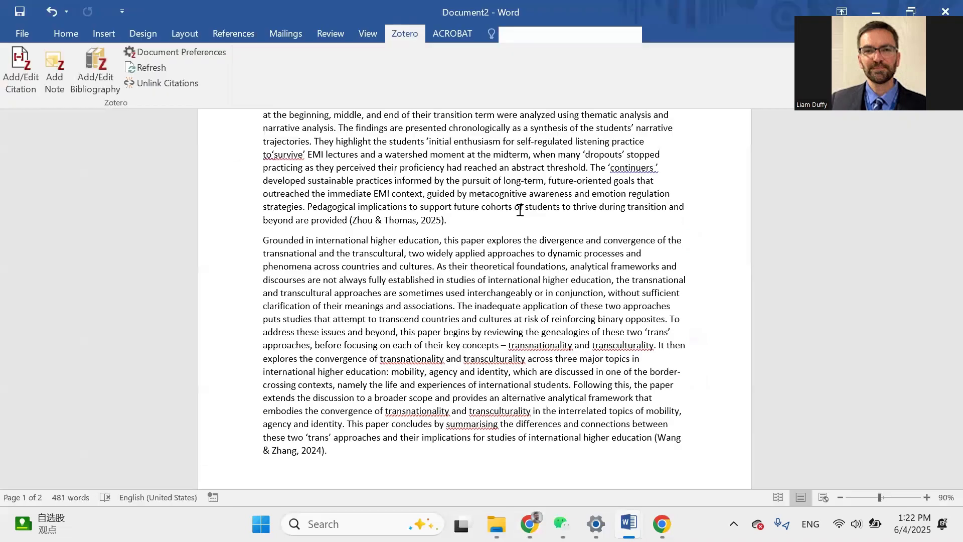
# Step: Review the first paragraph with its closing in-text citation and the bibliography on the second page
pyautogui.scroll(-1, 520, 209)
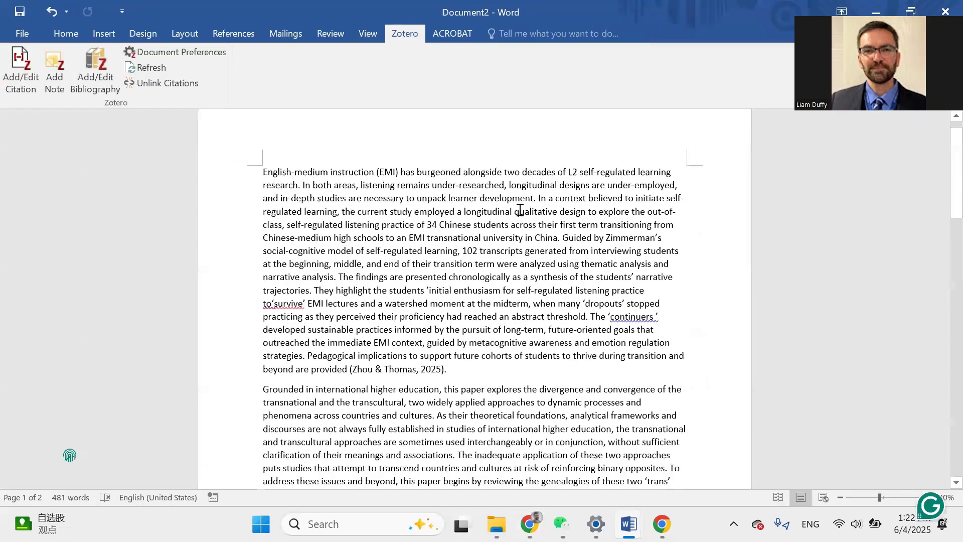
pyautogui.tripleClick(483, 212)
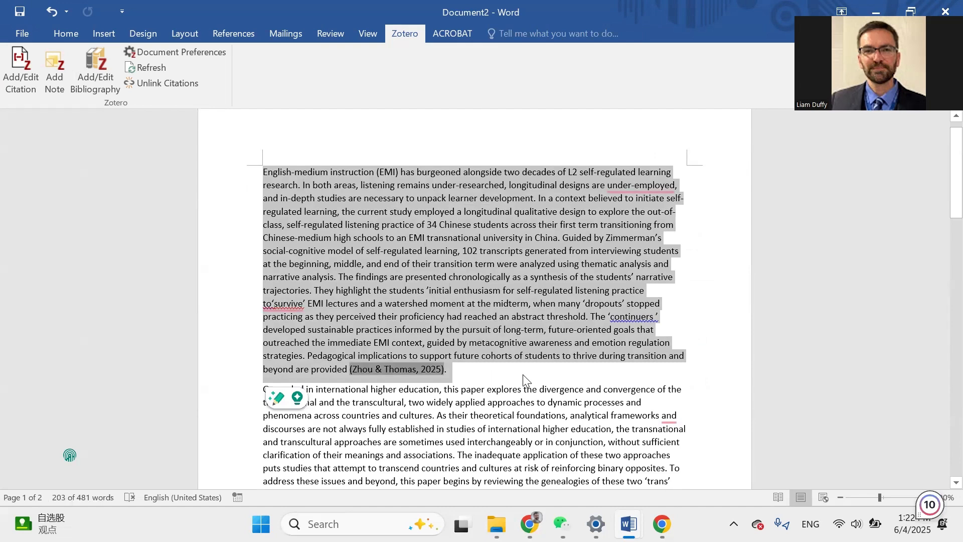
pyautogui.click(446, 371)
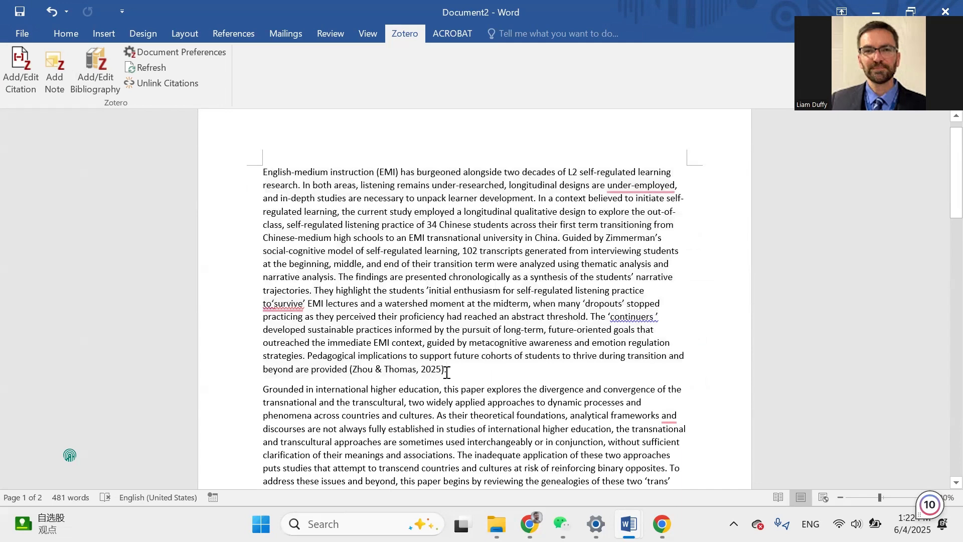
pyautogui.scroll(-10, 446, 372)
pyautogui.scroll(-5, 446, 372)
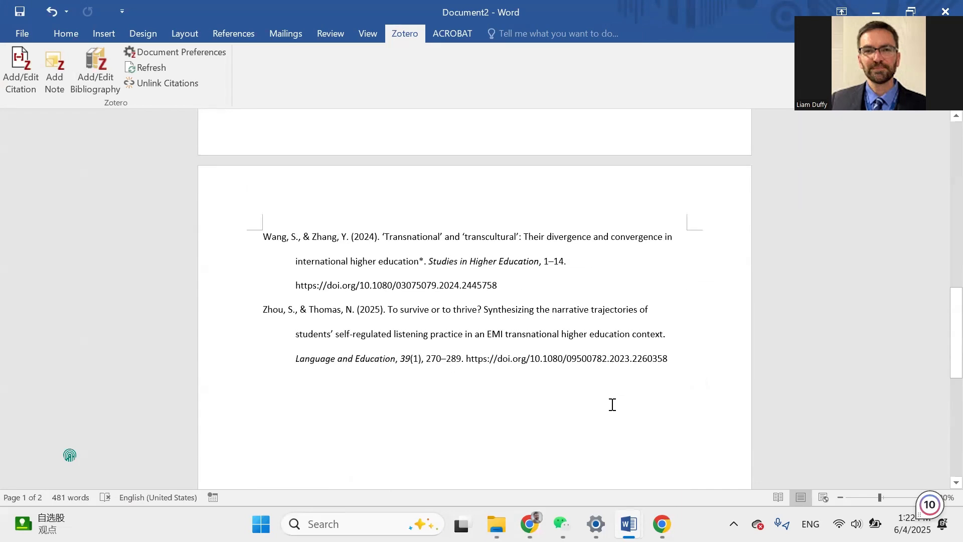
# Step: Delete the bibliography entry for the "Transnational" and "transcultural" article and its in-text citation at the end of the second paragraph
pyautogui.moveTo(669, 358); pyautogui.dragTo(246, 321)
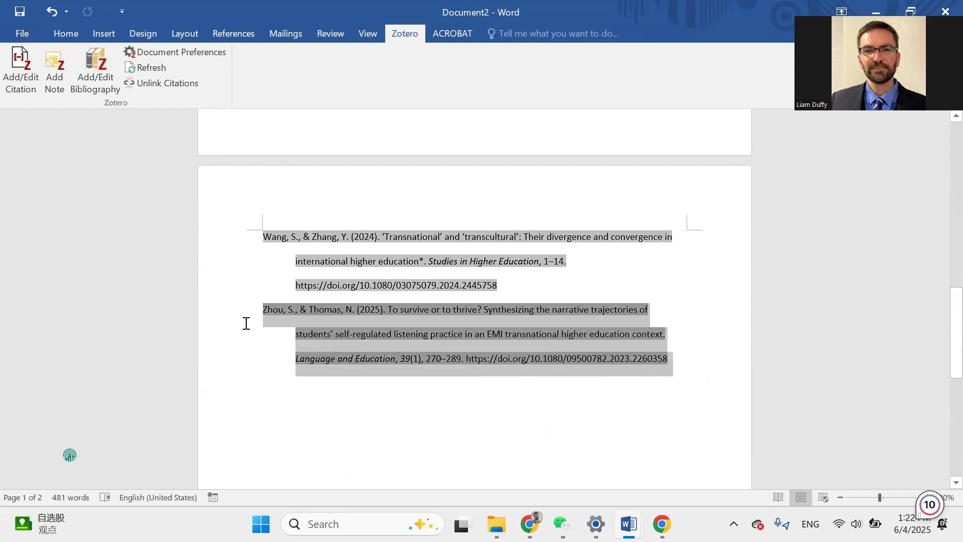
pyautogui.moveTo(506, 286); pyautogui.dragTo(215, 224)
pyautogui.press('Delete')
pyautogui.scroll(10, 456, 258)
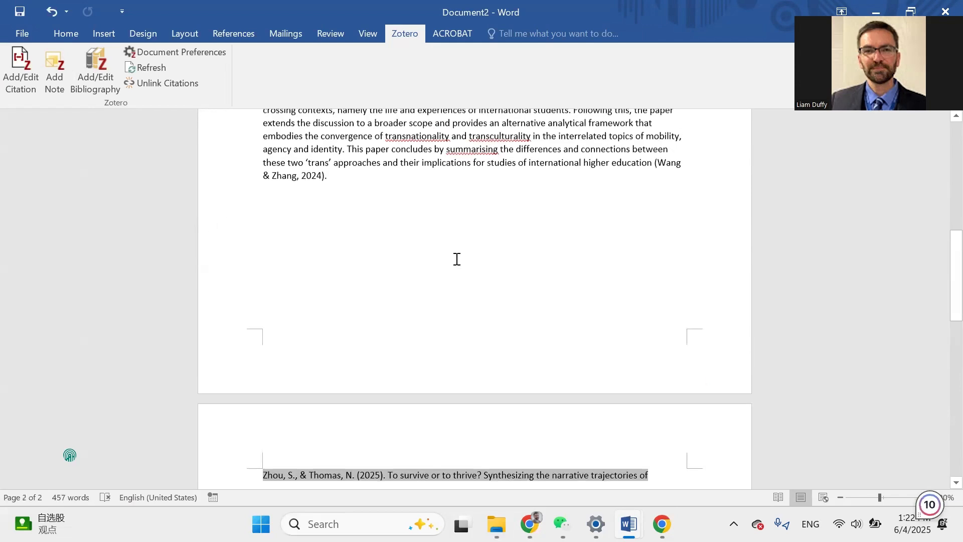
pyautogui.moveTo(331, 319); pyautogui.dragTo(658, 304)
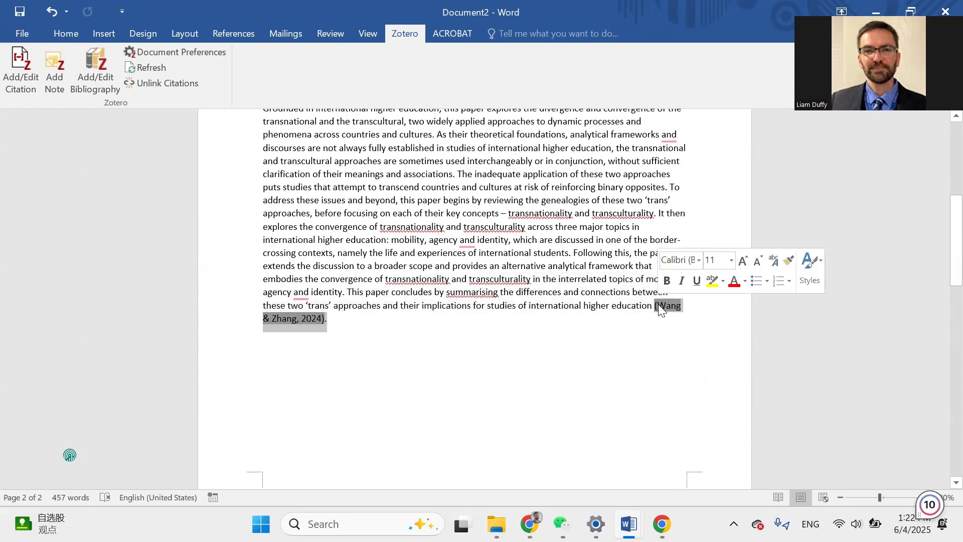
pyautogui.press('Delete')
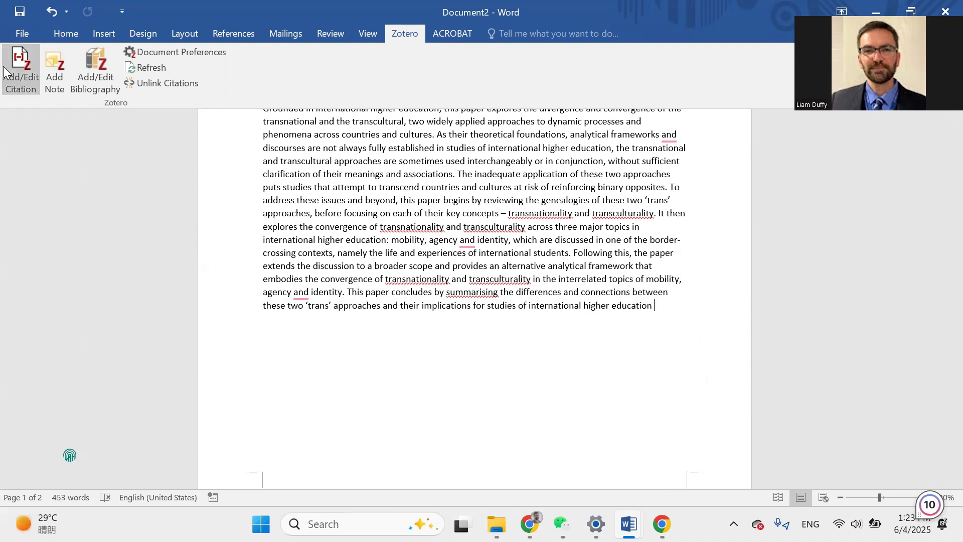
# Step: Insert a Zotero citation for the 2024 "Transnational" and "transcultural" article, found by its authors' surnames, ending the paragraph with a period and starting a new one
pyautogui.click(4, 70)
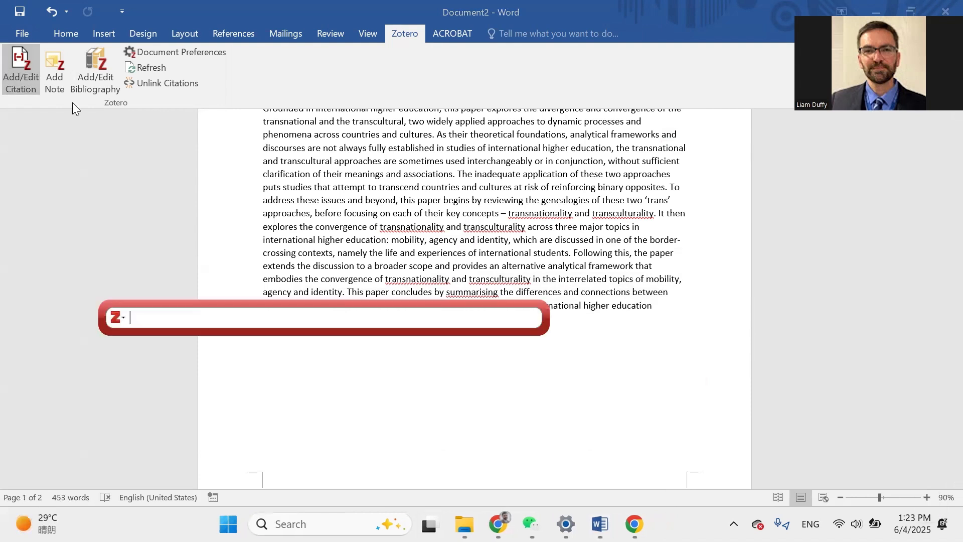
pyautogui.write('wang zhang')
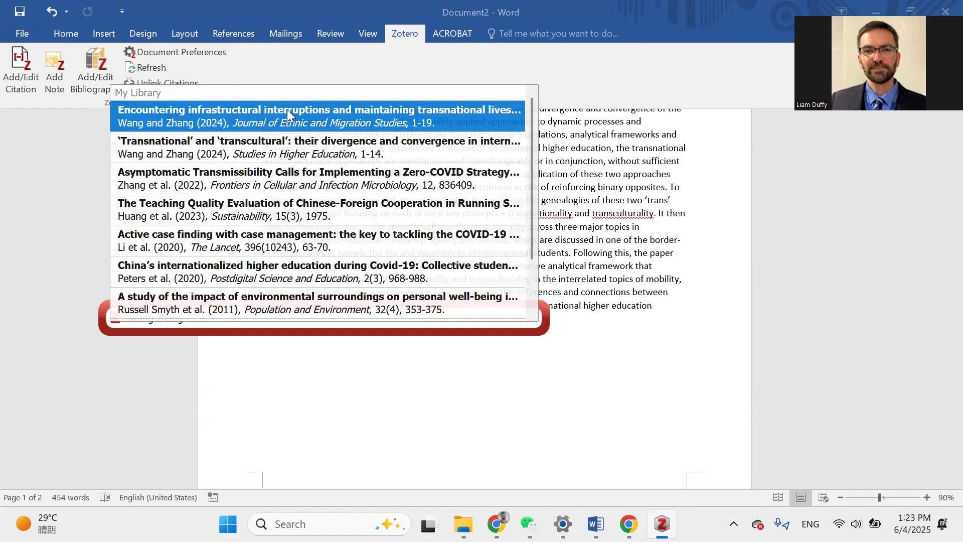
pyautogui.click(190, 150)
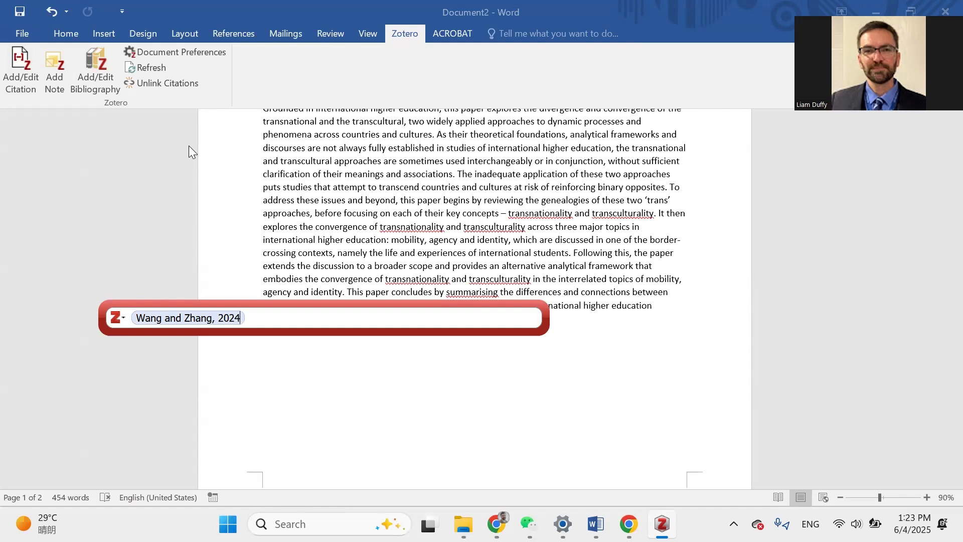
pyautogui.press('Return')
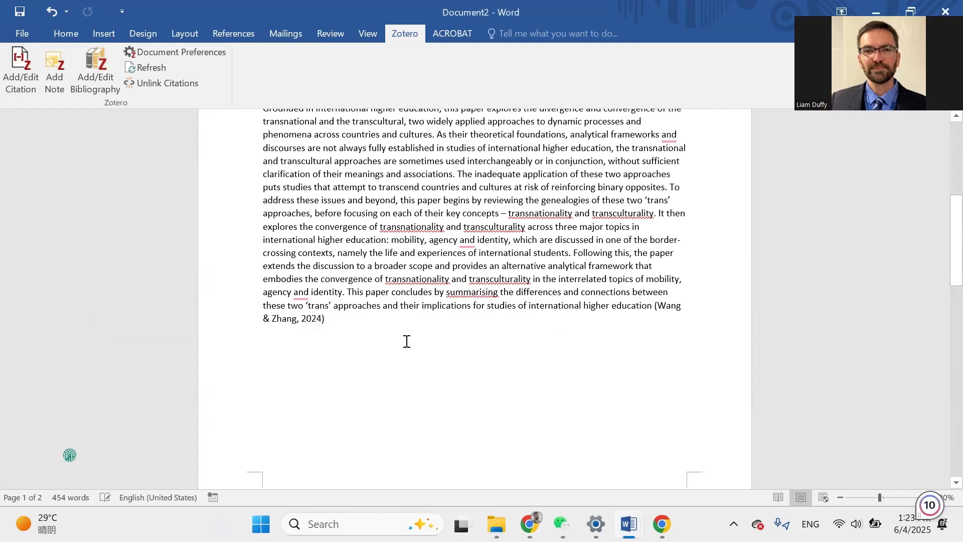
pyautogui.write('.')
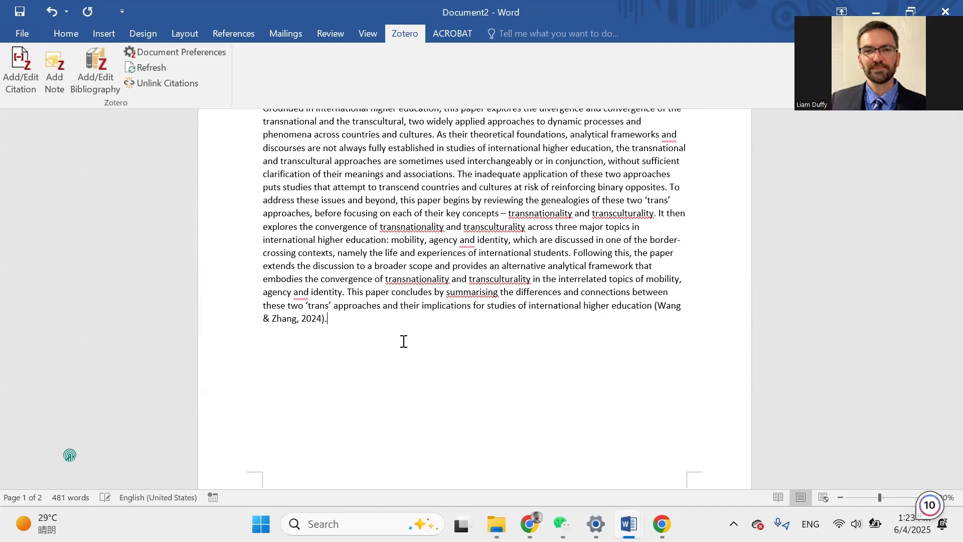
pyautogui.press('Return')
pyautogui.scroll(-1, 343, 340)
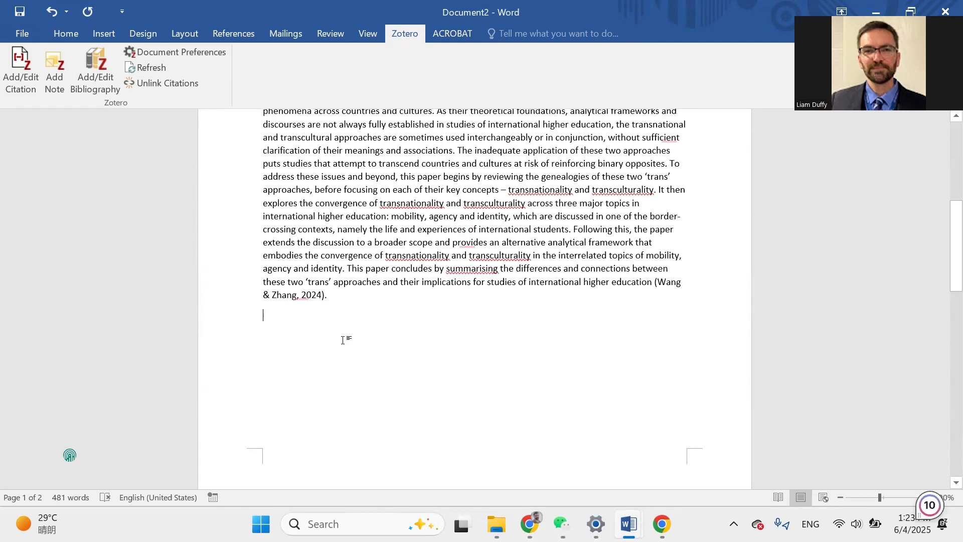
# Step: Compare the new in-text citation at the end of the second paragraph with the bibliography on the second page
pyautogui.scroll(-7, 343, 340)
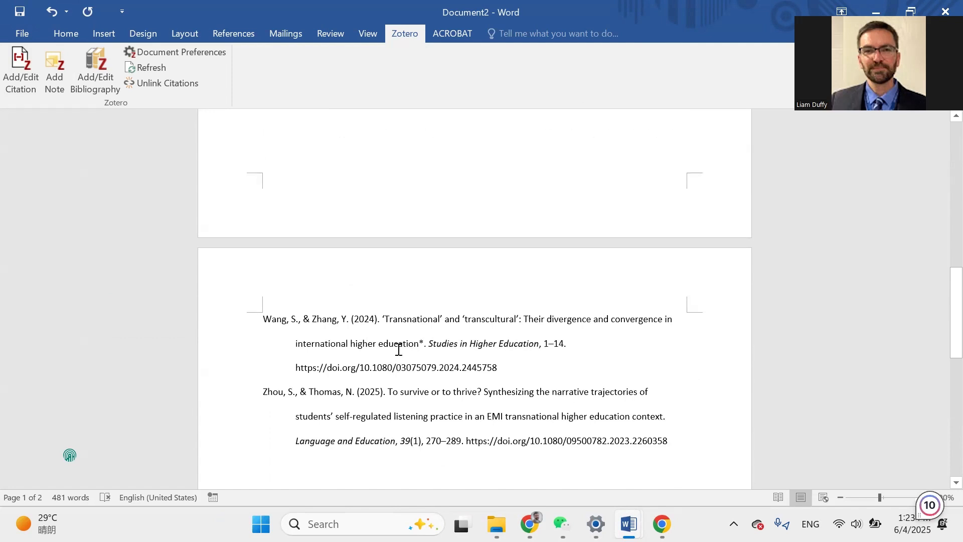
pyautogui.scroll(7, 398, 349)
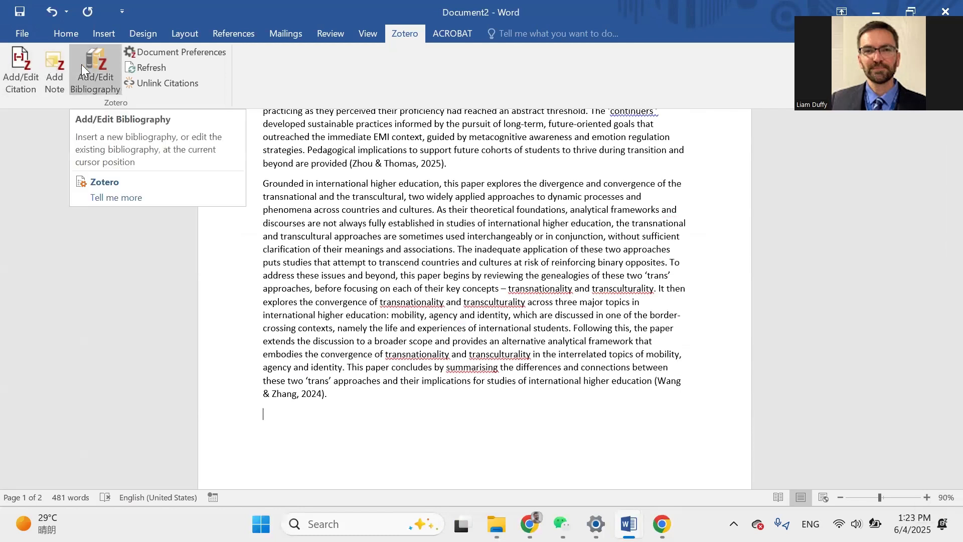
pyautogui.scroll(-10, 444, 430)
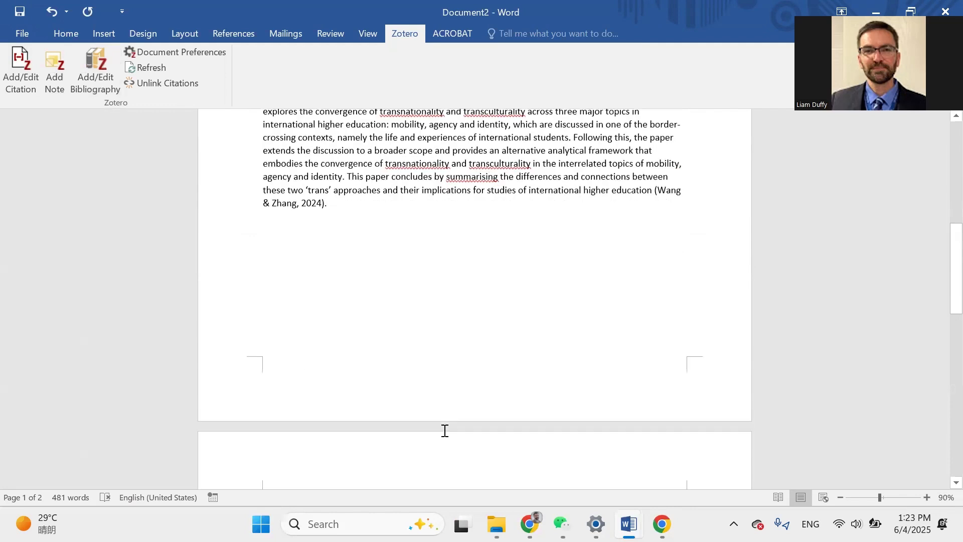
pyautogui.scroll(10, 444, 430)
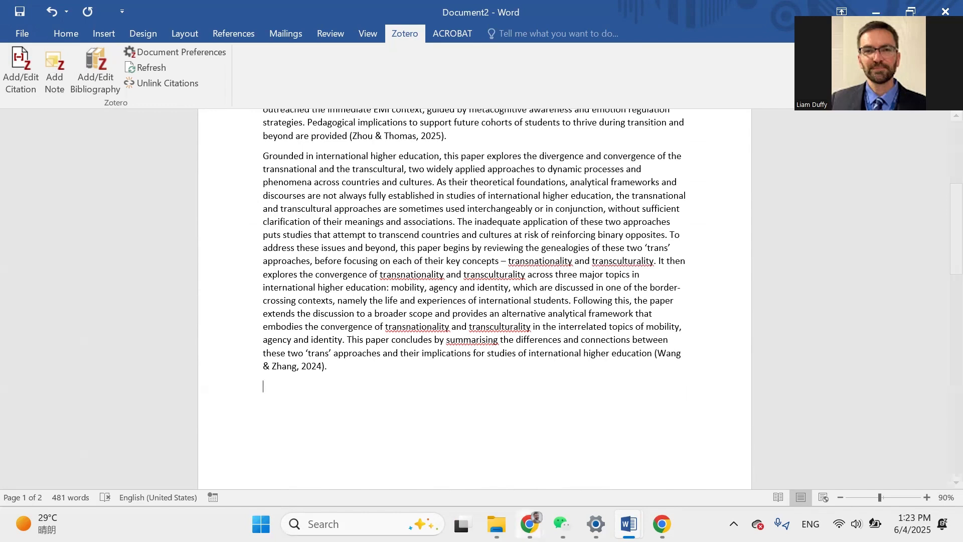
# Step: Switch to the Personal Life virtual desktop and create a new blank spreadsheet from the first spreadsheet open in Google Sheets
pyautogui.moveTo(461, 524)
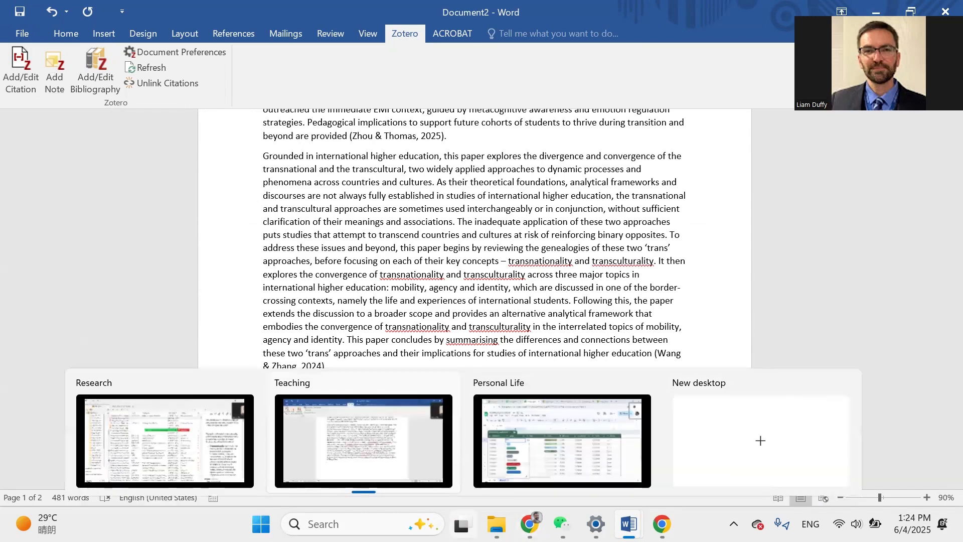
pyautogui.click(523, 452)
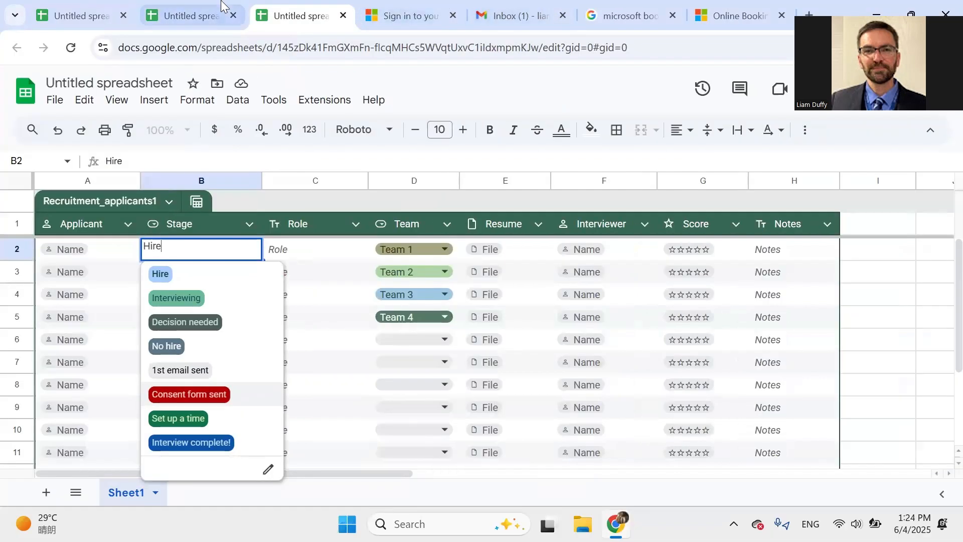
pyautogui.click(90, 15)
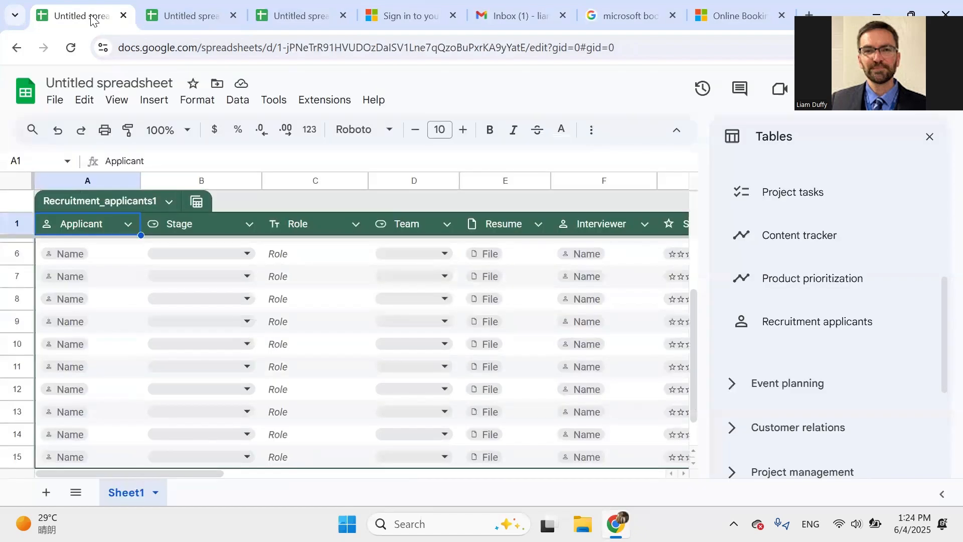
pyautogui.click(59, 102)
pyautogui.moveTo(62, 127)
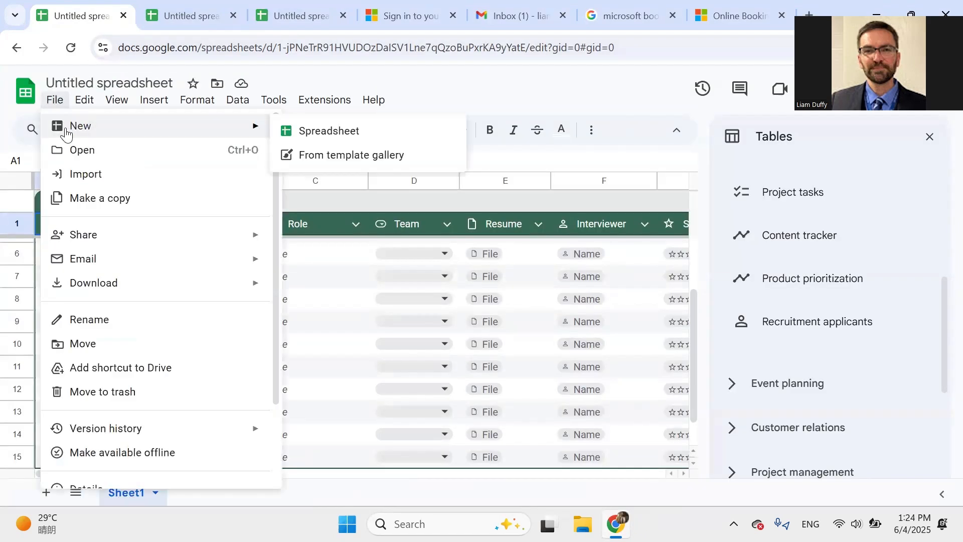
pyautogui.click(357, 133)
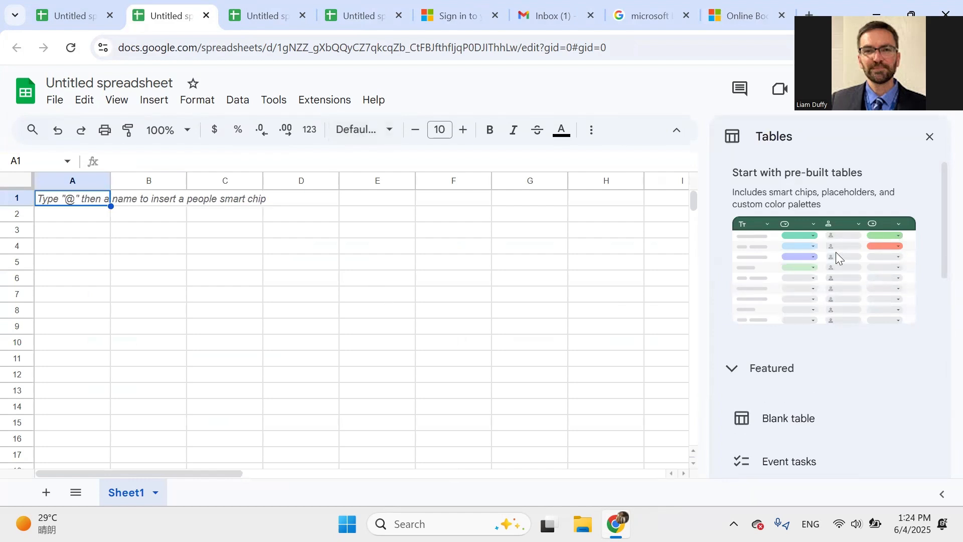
# Step: Insert the pre-built Recruitment applicants table into the new spreadsheet, and insert it again on two further sheets
pyautogui.scroll(-3, 906, 357)
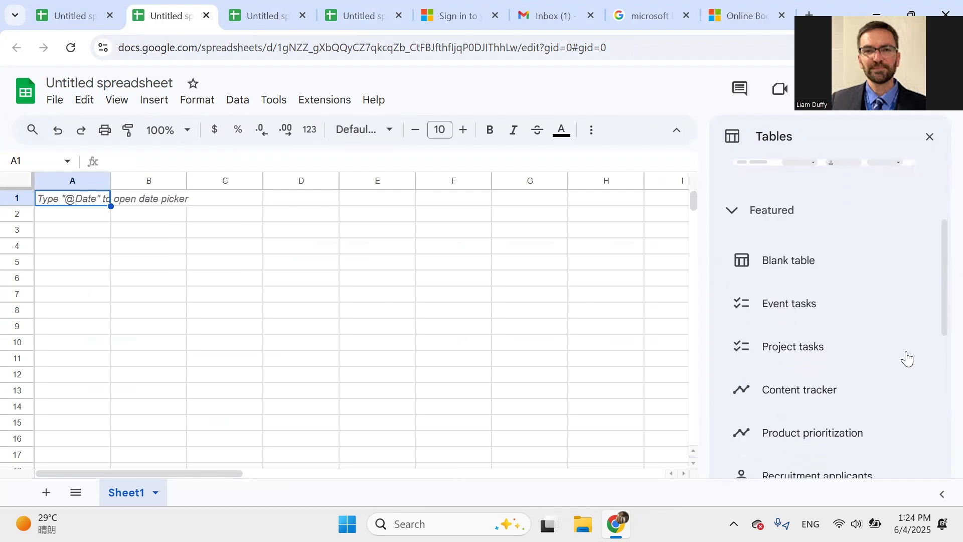
pyautogui.scroll(-3, 906, 357)
pyautogui.moveTo(822, 346)
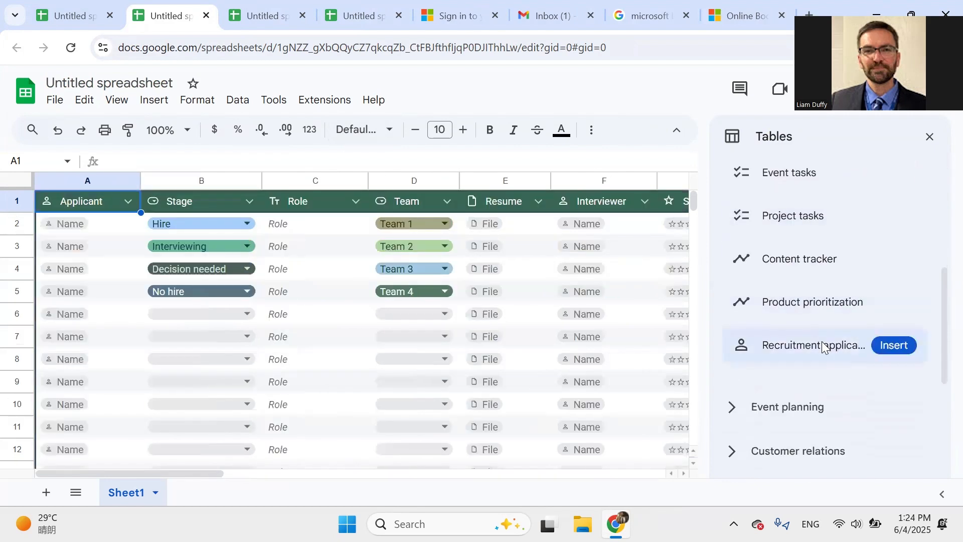
pyautogui.click(890, 347)
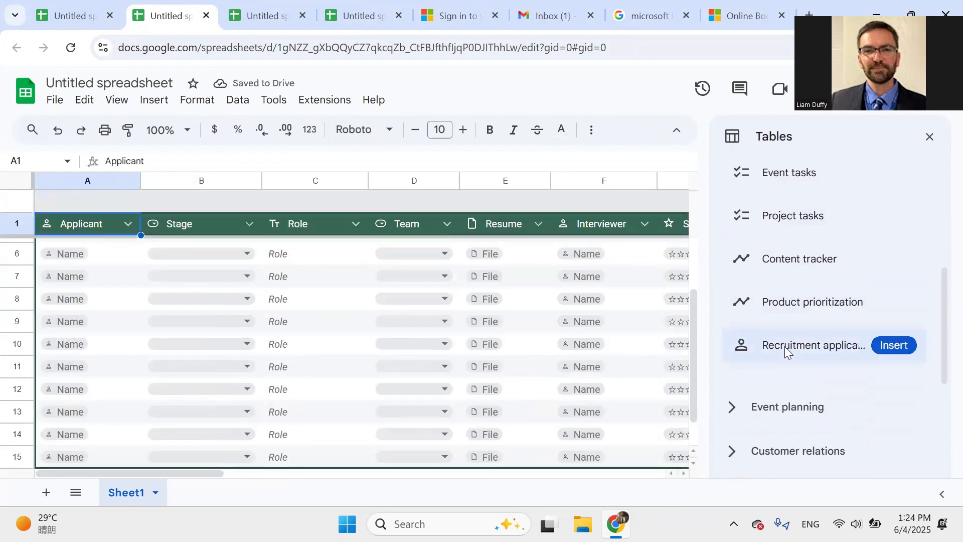
pyautogui.click(886, 346)
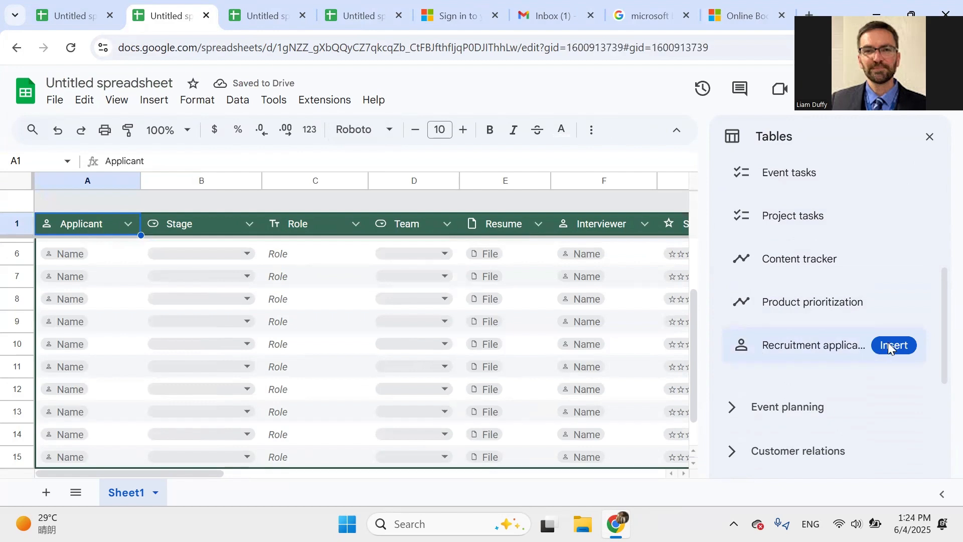
pyautogui.click(833, 348)
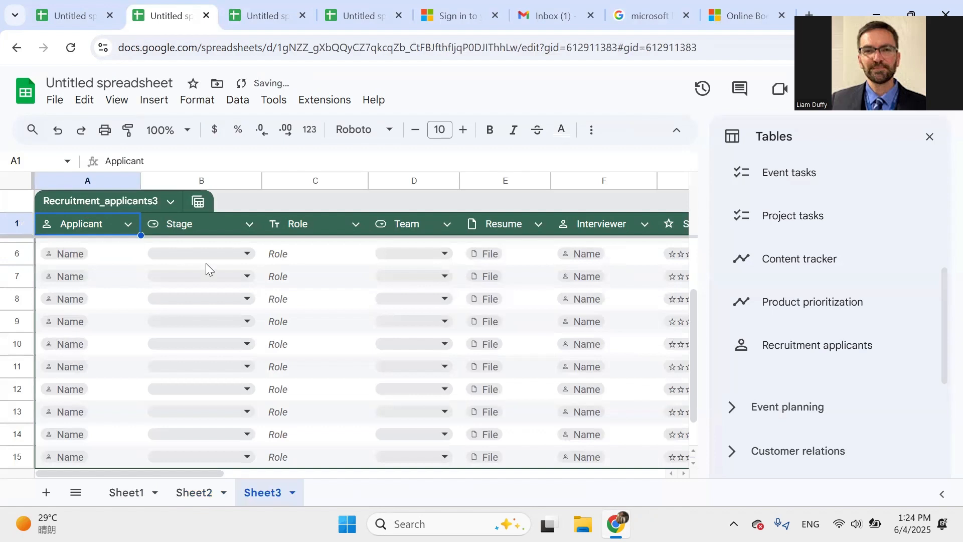
# Step: Compare the default Stage options in cell B6 with the customized Stage options and dropdown rules in the other recruitment spreadsheet
pyautogui.click(211, 257)
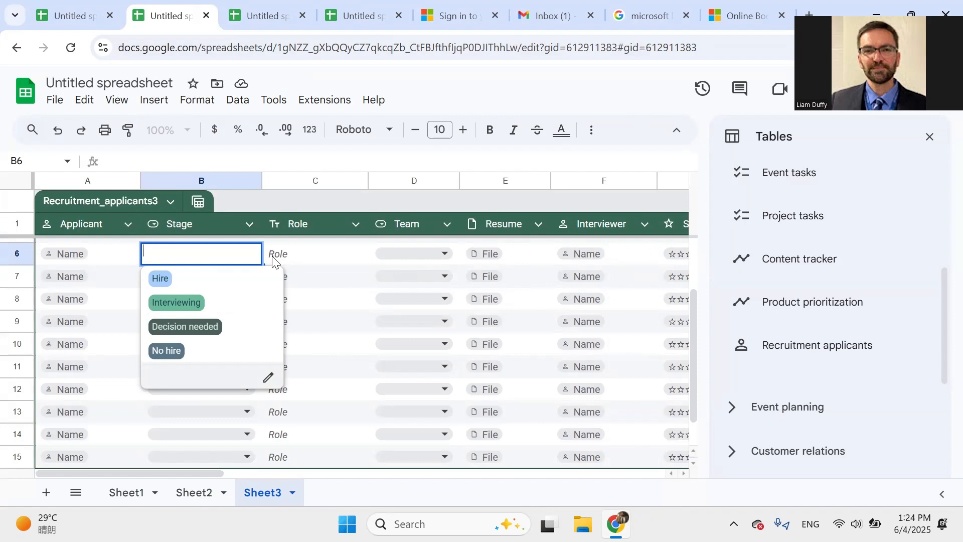
pyautogui.click(334, 7)
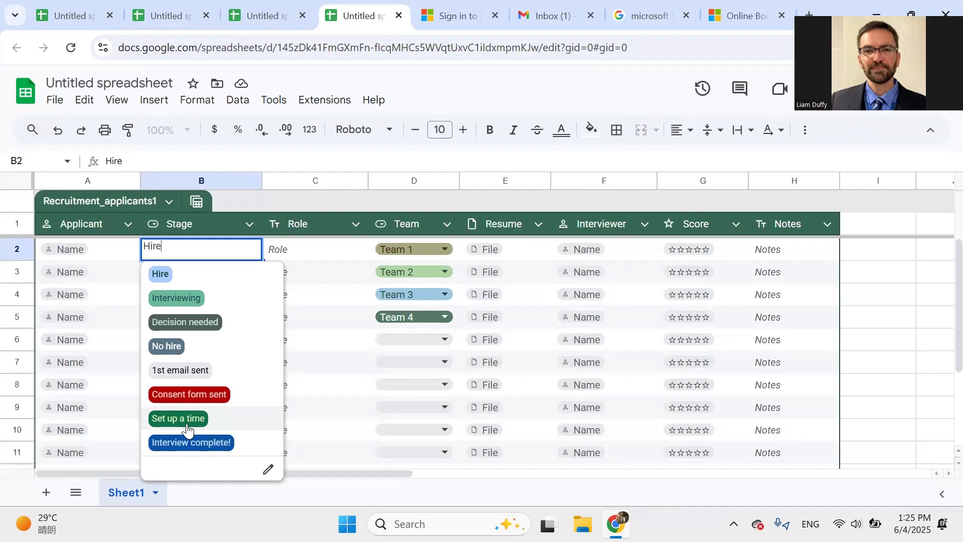
pyautogui.click(269, 470)
pyautogui.scroll(-4, 871, 374)
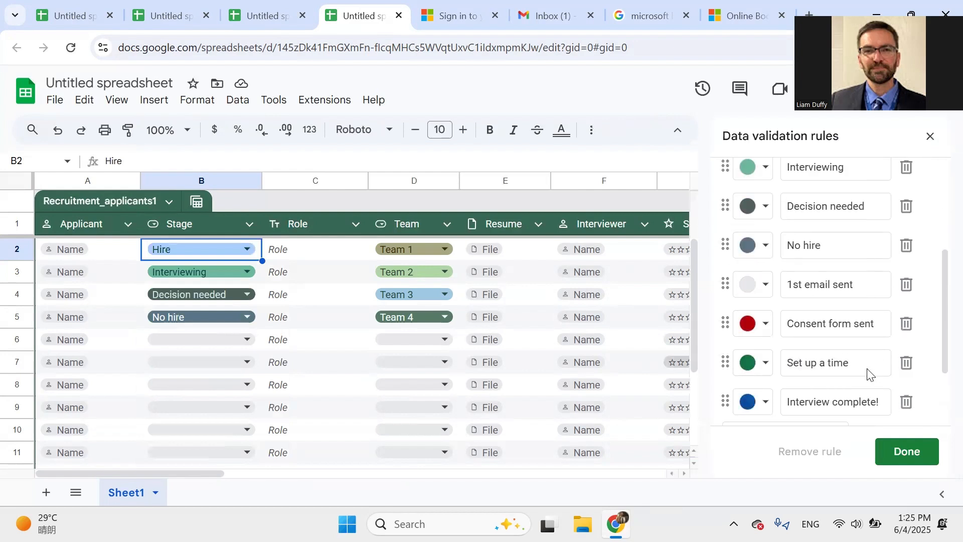
pyautogui.scroll(5, 828, 389)
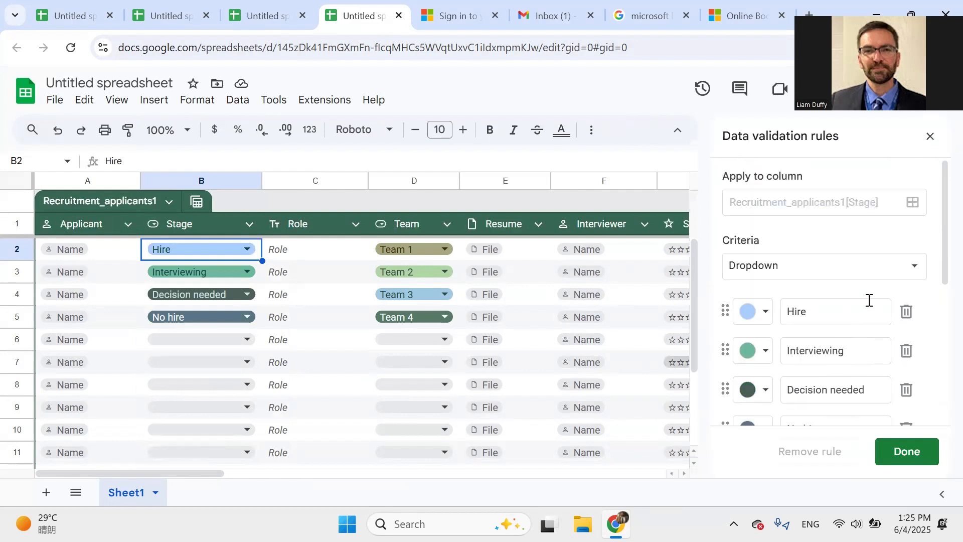
# Step: Remove the Hire and Interviewing options from the Stage column's dropdown rule and save the rule
pyautogui.click(906, 312)
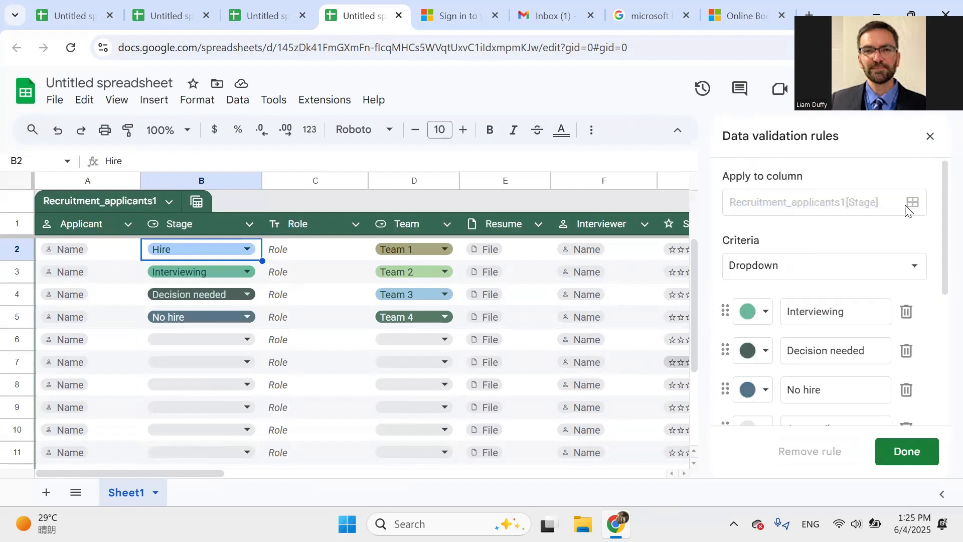
pyautogui.scroll(-5, 905, 315)
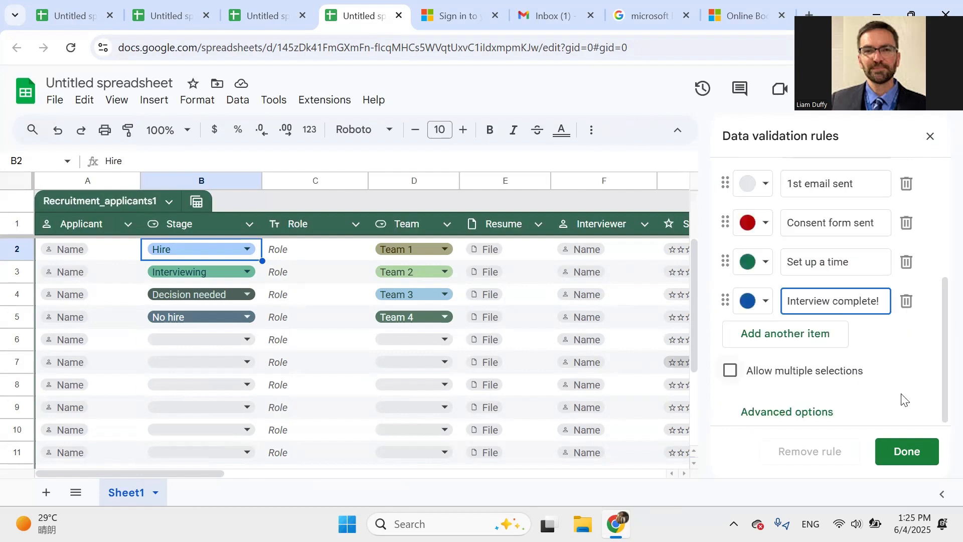
pyautogui.click(911, 452)
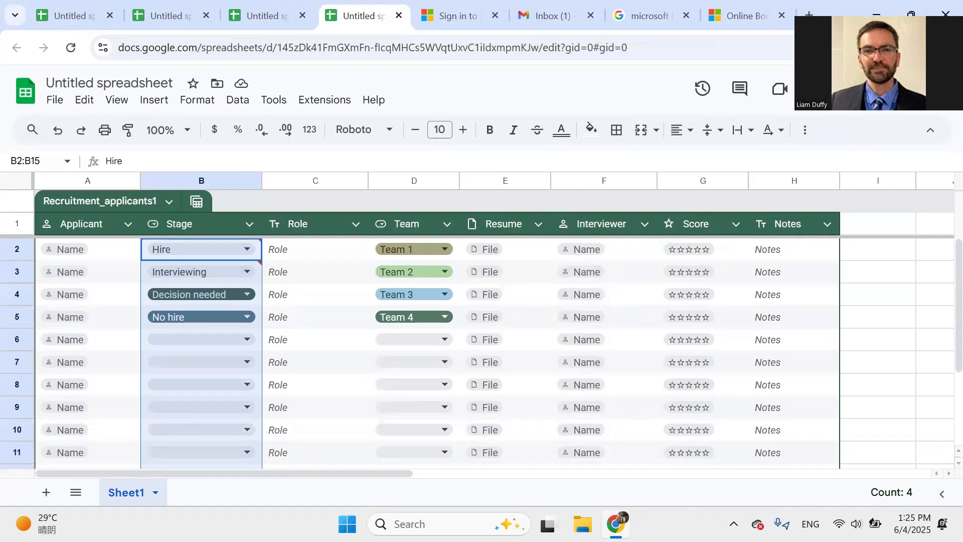
pyautogui.moveTo(616, 524)
pyautogui.moveTo(550, 524)
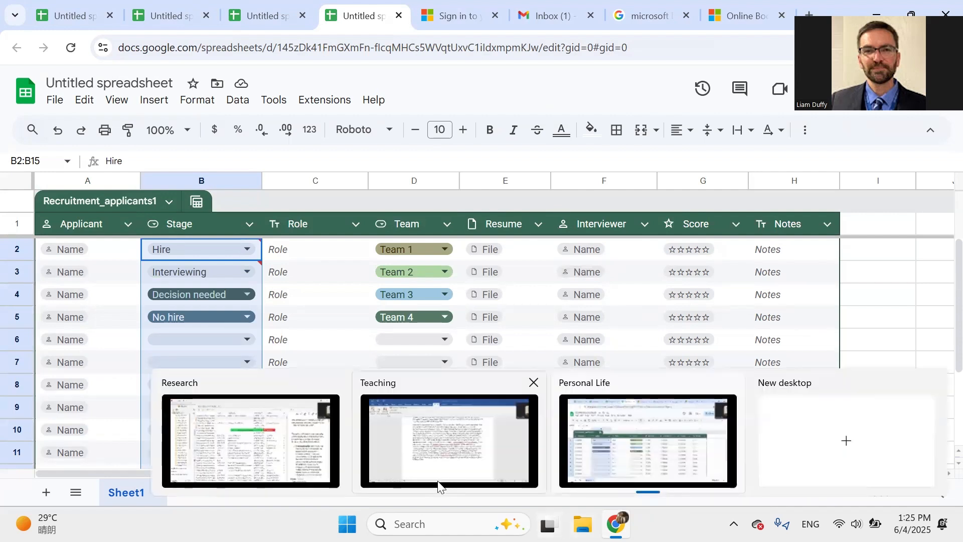
pyautogui.click(314, 466)
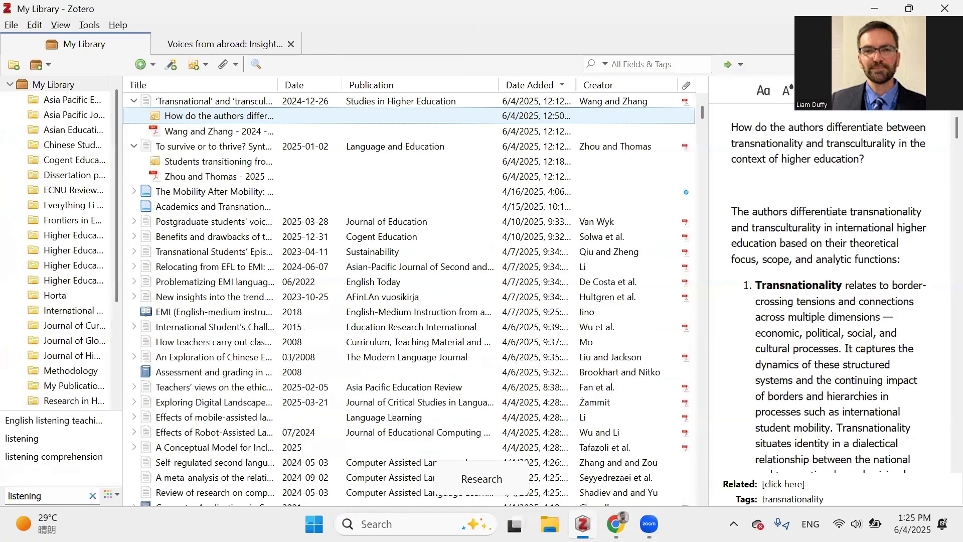
pyautogui.click(615, 523)
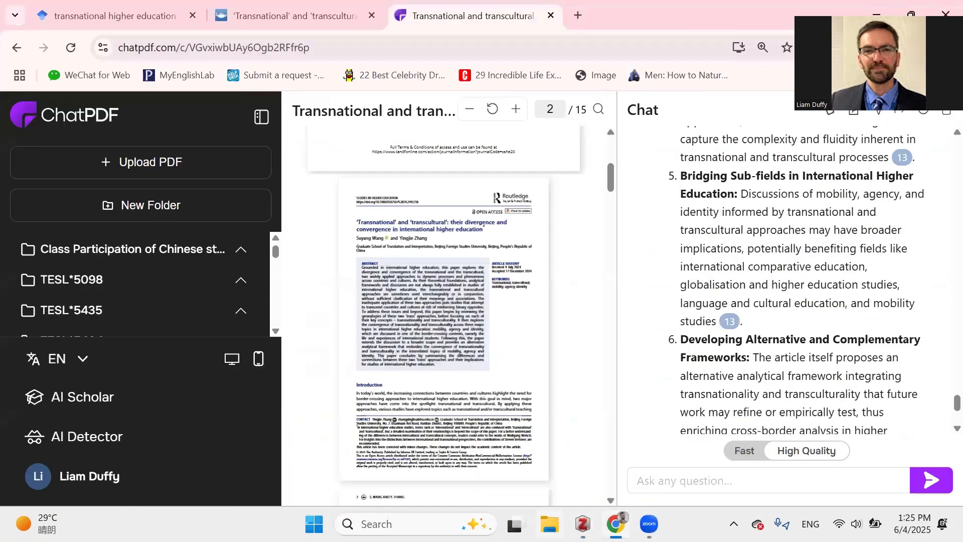
# Step: Switch to the Teaching virtual desktop and view the list of saved templates in Dropbox Sign in Chrome
pyautogui.click(515, 524)
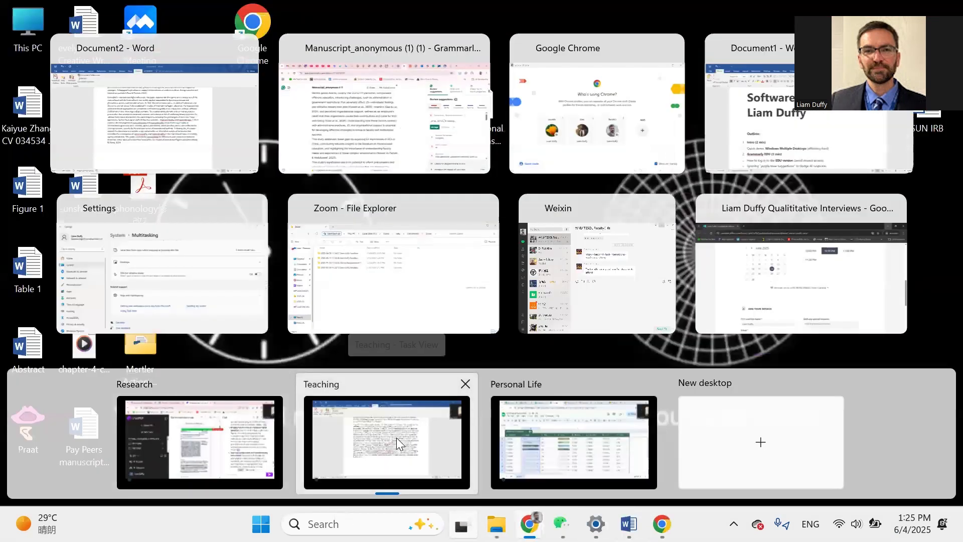
pyautogui.click(396, 437)
pyautogui.moveTo(529, 524)
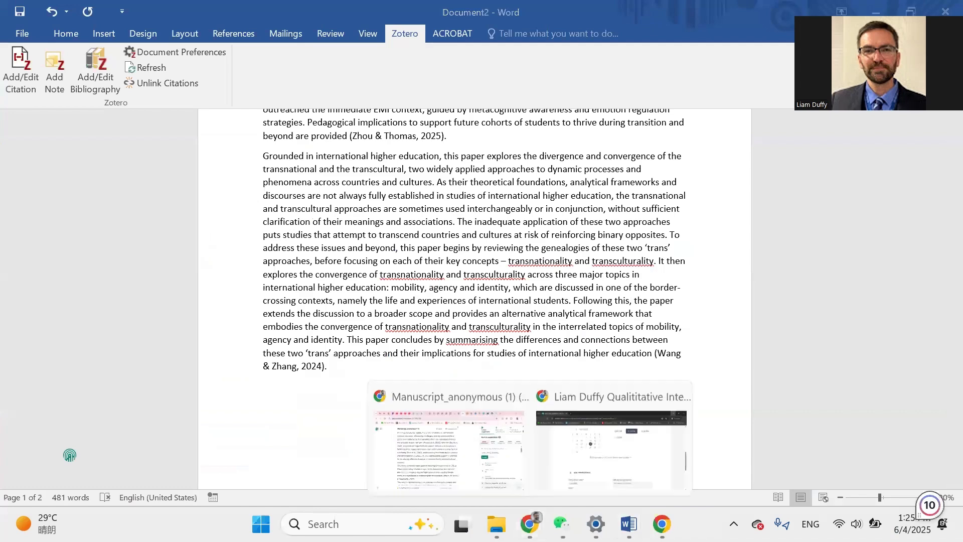
pyautogui.click(449, 442)
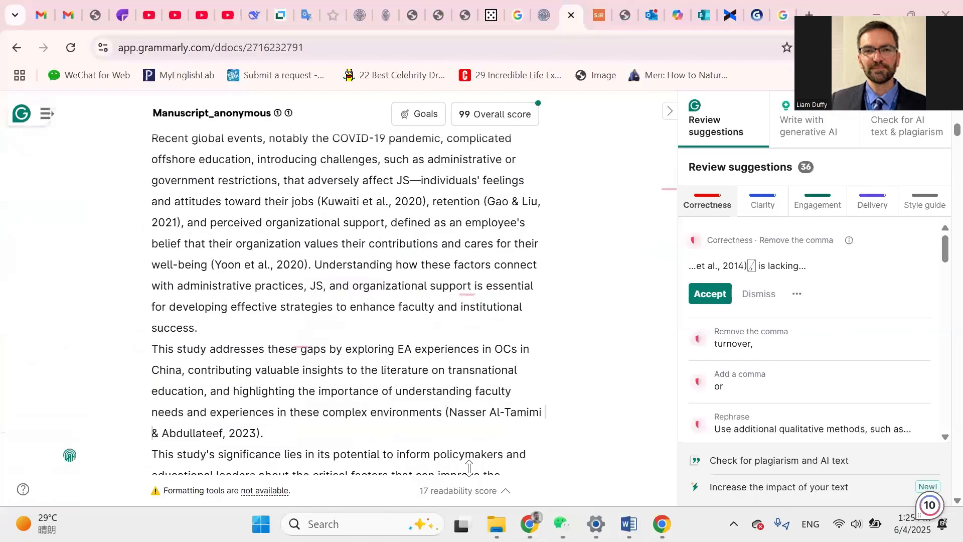
pyautogui.click(730, 15)
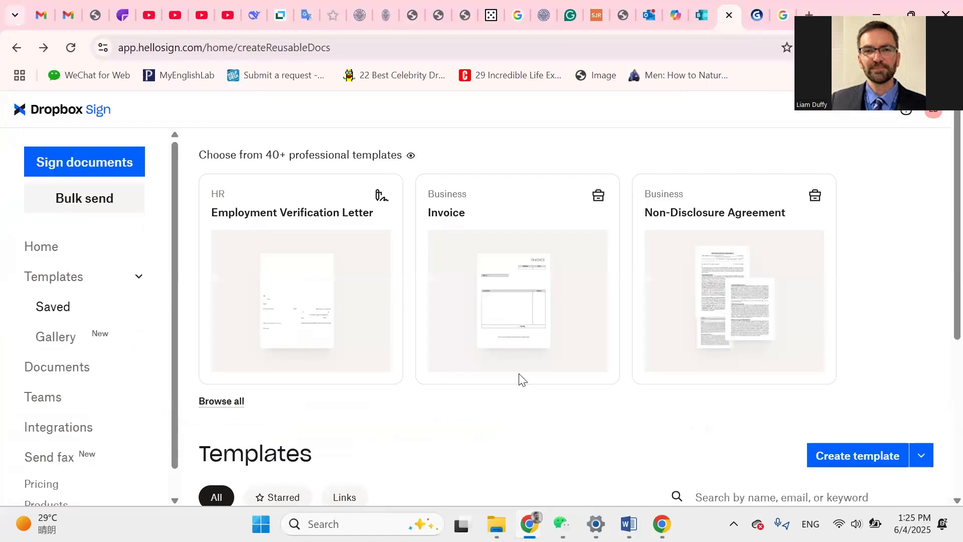
pyautogui.scroll(-5, 519, 380)
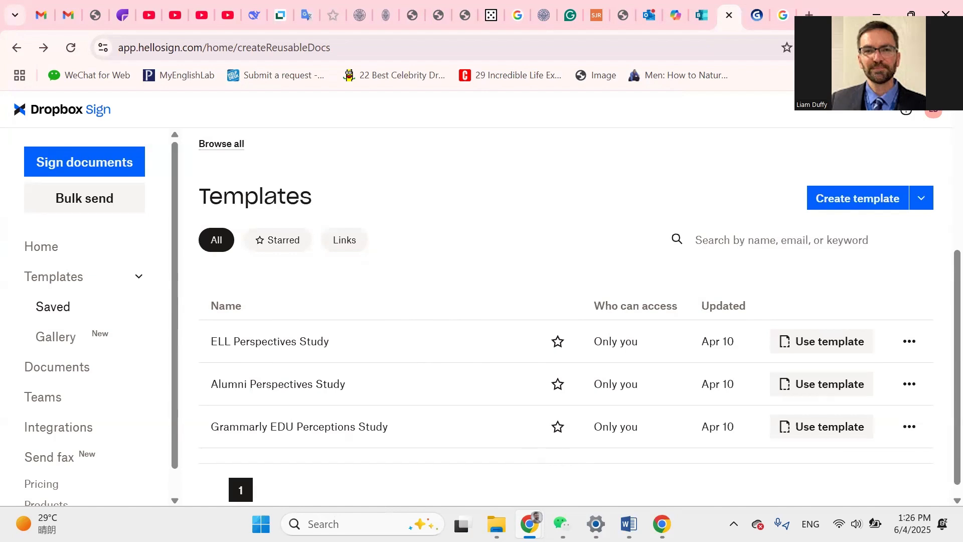
# Step: Switch to the Personal Life virtual desktop and open the Grammarly EDU Perceptions Study document for signing from its signature request email in Gmail
pyautogui.moveTo(562, 524)
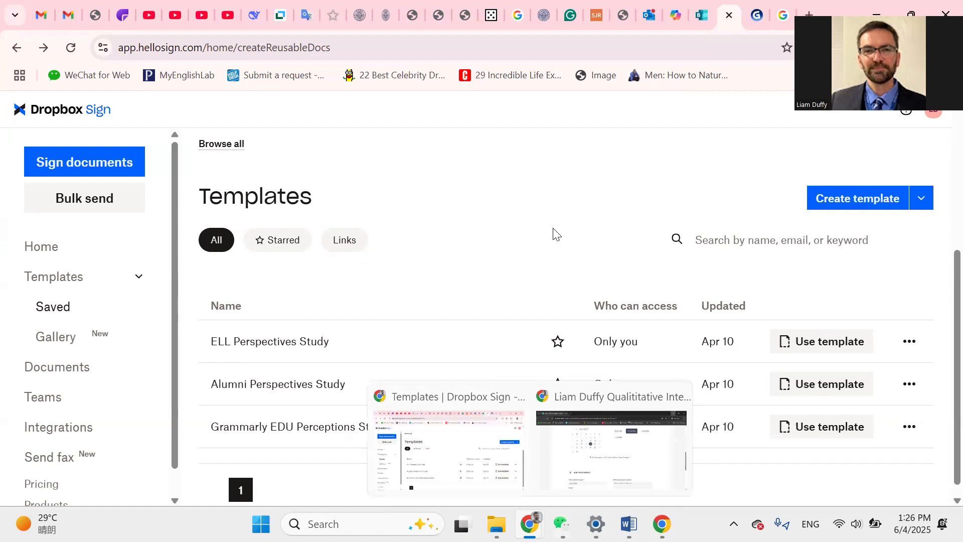
pyautogui.click(460, 524)
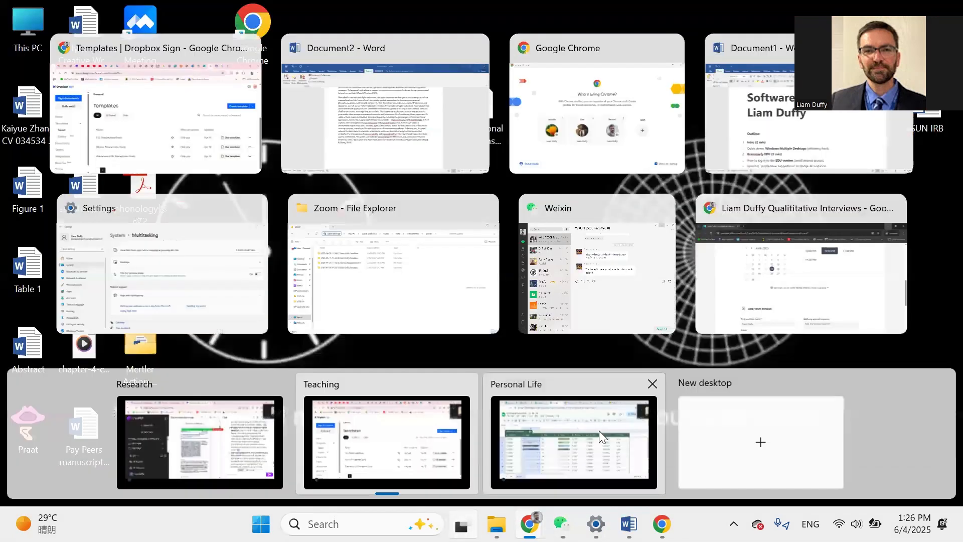
pyautogui.click(599, 430)
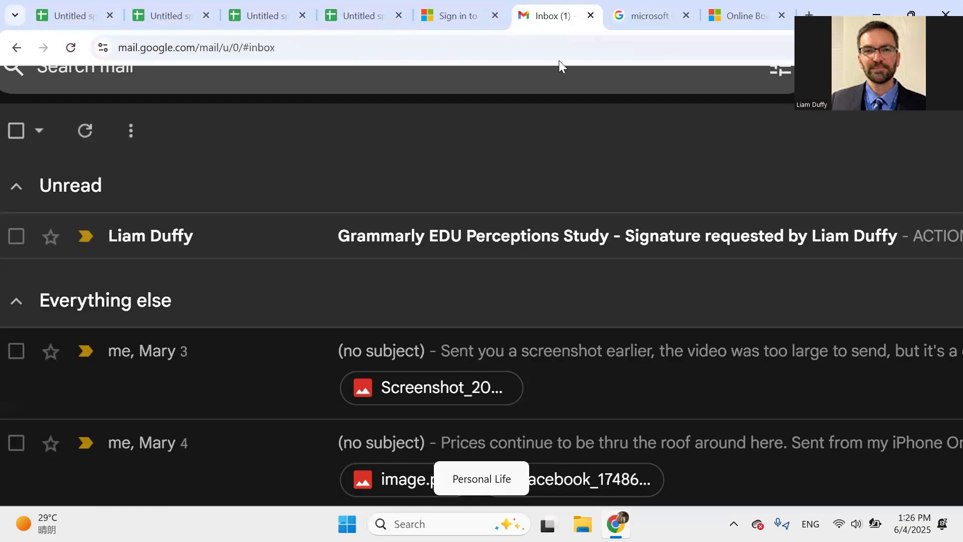
pyautogui.click(533, 236)
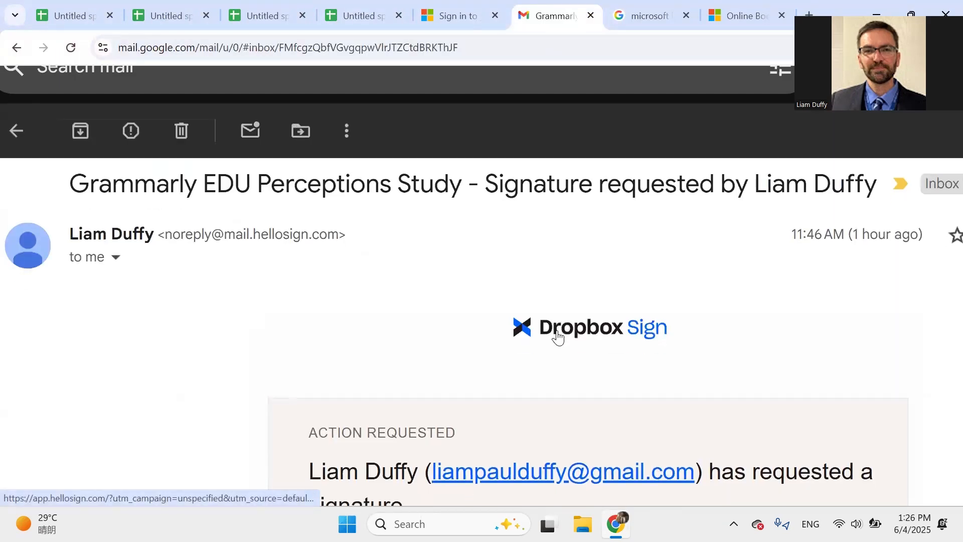
pyautogui.scroll(-2, 557, 331)
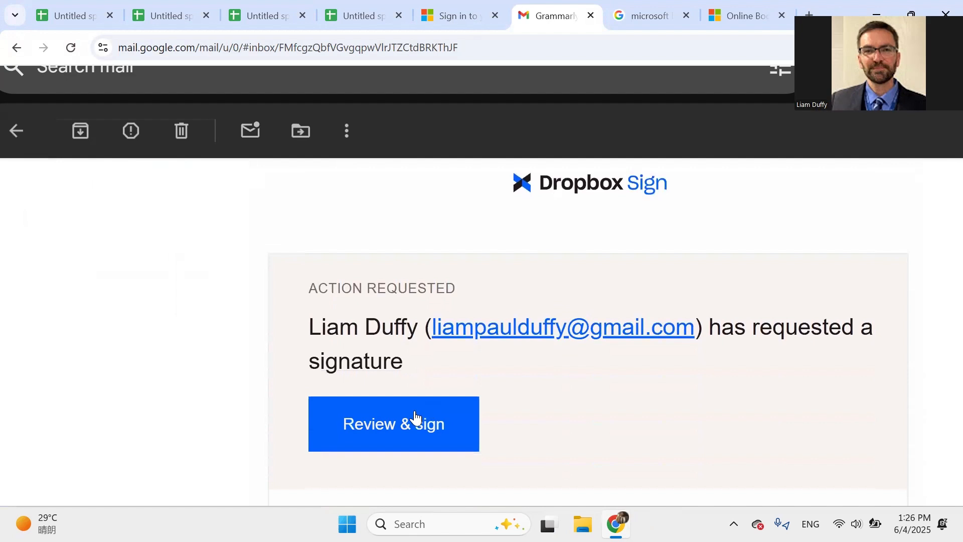
pyautogui.click(407, 420)
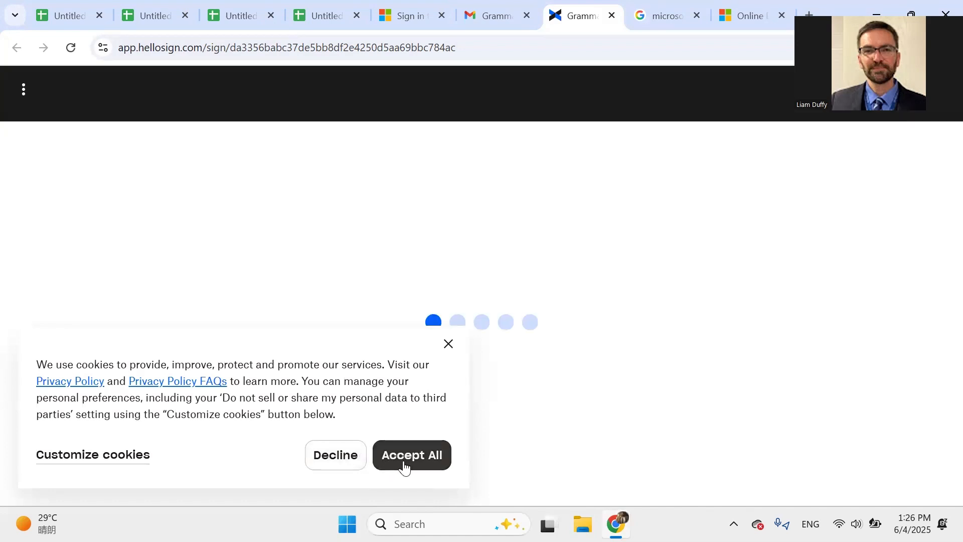
# Step: Accept all cookies and review the consent form through to the participant signature and printed name fields
pyautogui.click(405, 462)
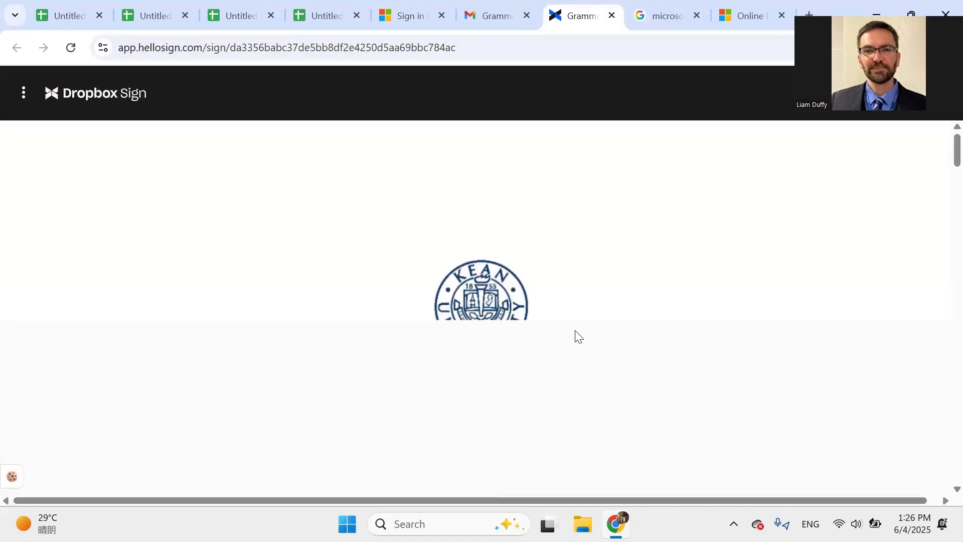
pyautogui.scroll(-2, 578, 336)
pyautogui.scroll(-10, 578, 336)
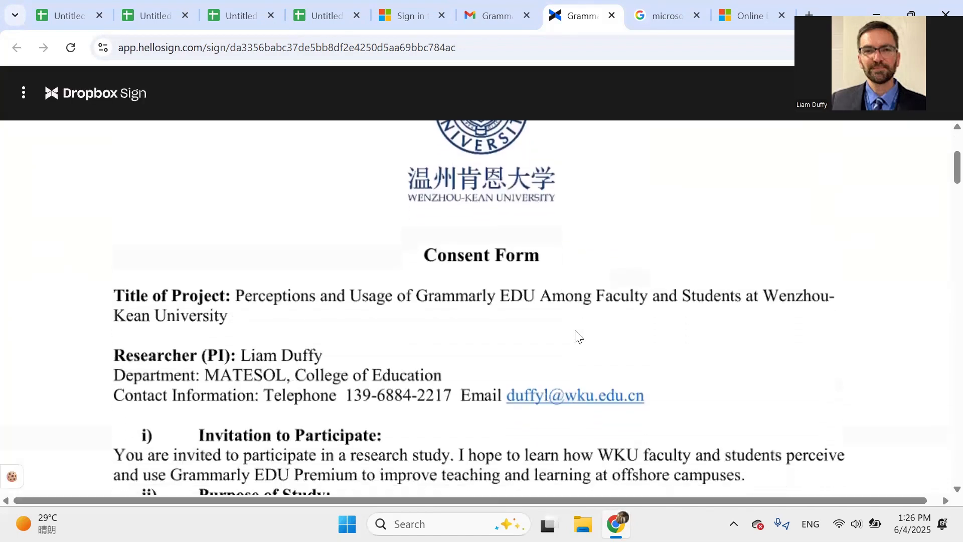
pyautogui.scroll(-15, 578, 336)
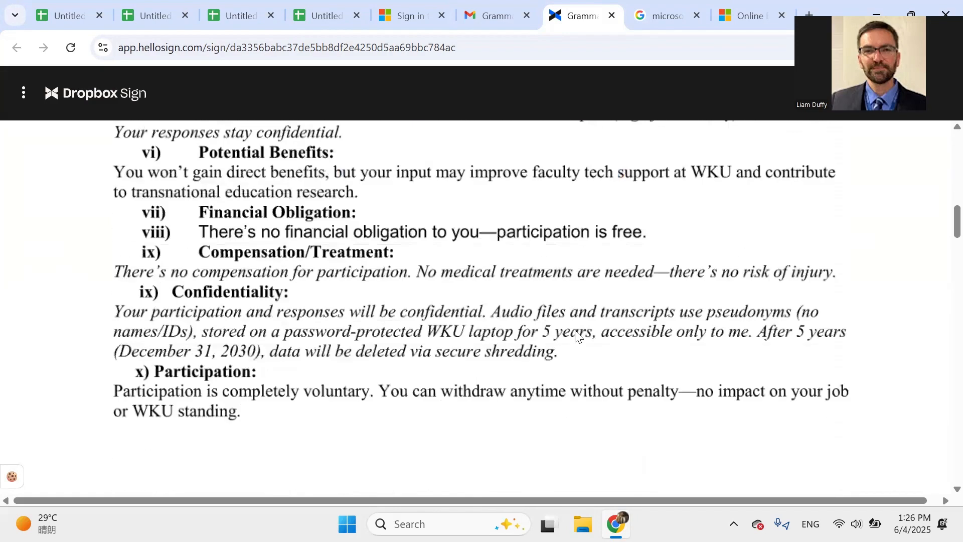
pyautogui.scroll(-1, 579, 336)
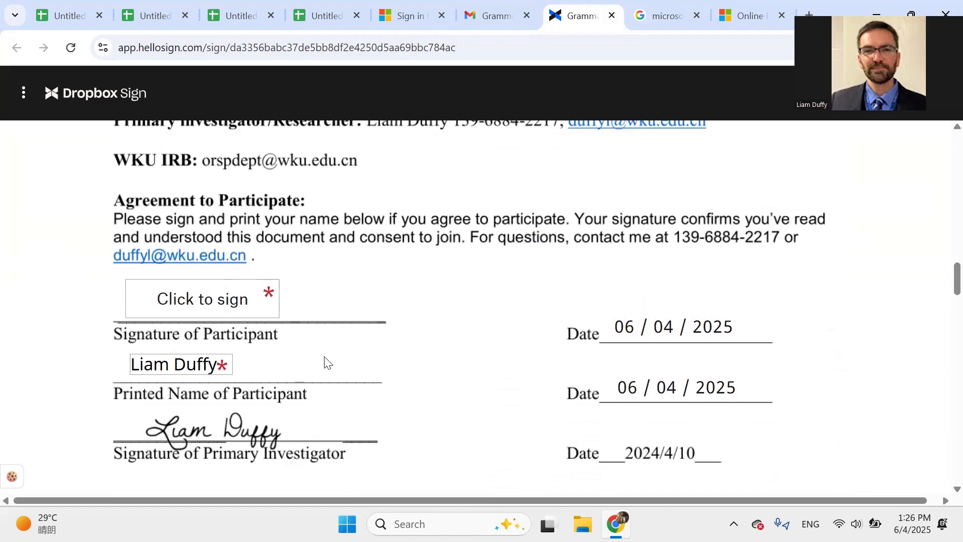
pyautogui.scroll(2, 325, 361)
pyautogui.scroll(-2, 325, 361)
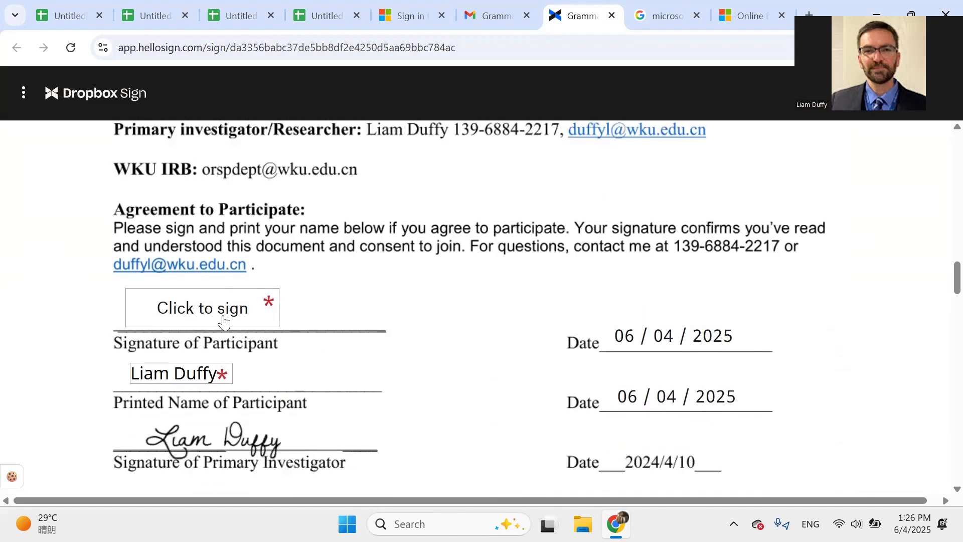
# Step: Draw a handwritten signature for the Signature of Participant field and insert it into that field only
pyautogui.click(188, 311)
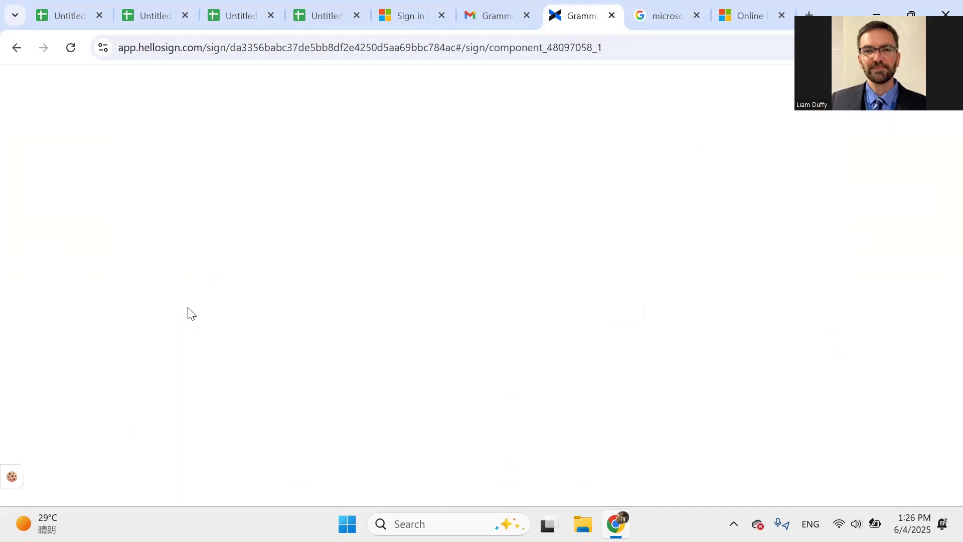
pyautogui.click(189, 300)
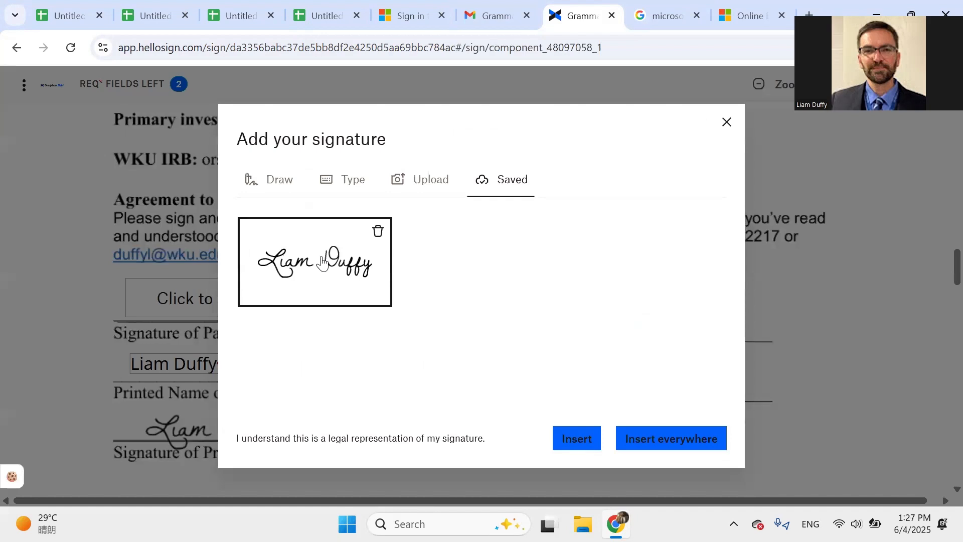
pyautogui.click(343, 180)
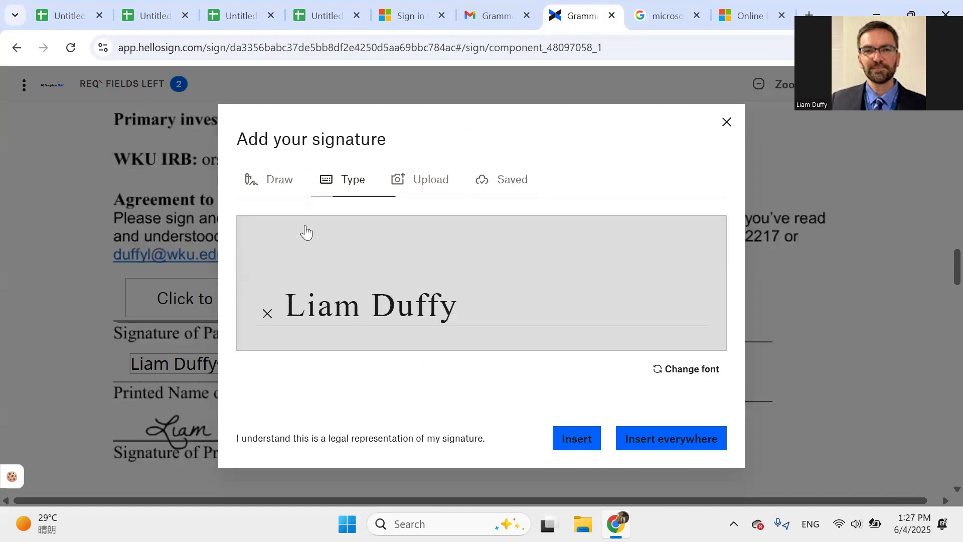
pyautogui.click(270, 180)
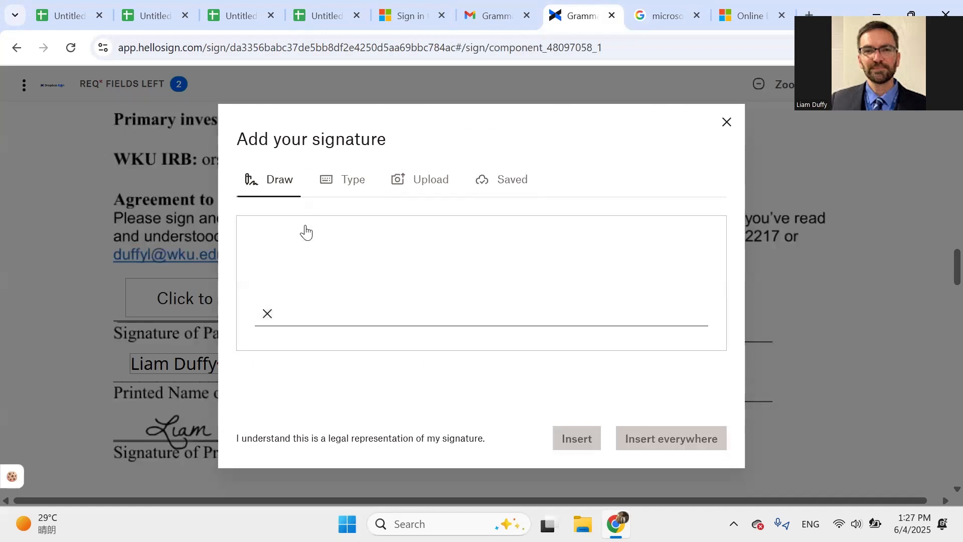
pyautogui.click(317, 296)
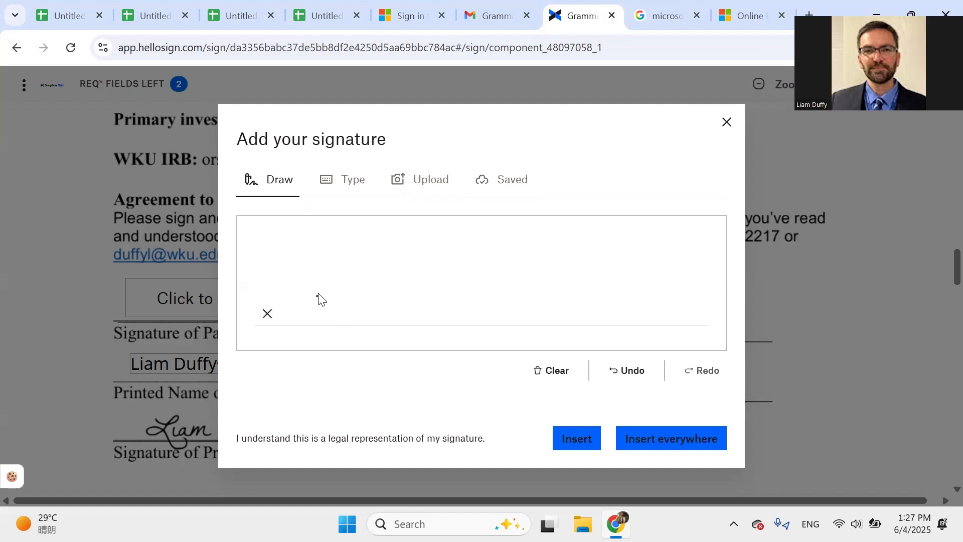
pyautogui.moveTo(317, 296)
pyautogui.mouseDown()
pyautogui.moveTo(356, 286)
pyautogui.moveTo(310, 324)
pyautogui.moveTo(477, 323)
pyautogui.mouseUp()
pyautogui.click(388, 287)
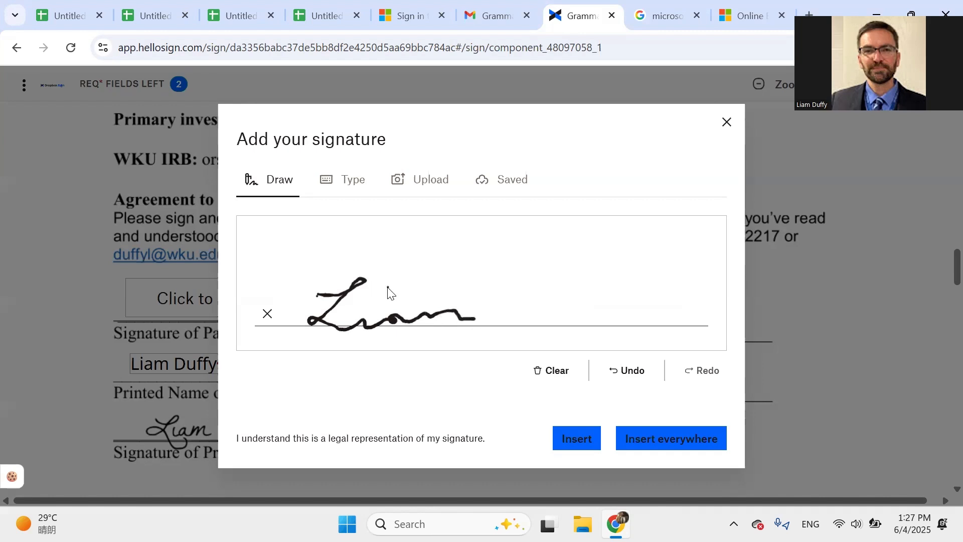
pyautogui.click(576, 275)
pyautogui.moveTo(545, 323)
pyautogui.mouseDown()
pyautogui.moveTo(624, 296)
pyautogui.moveTo(592, 288)
pyautogui.moveTo(631, 282)
pyautogui.mouseUp()
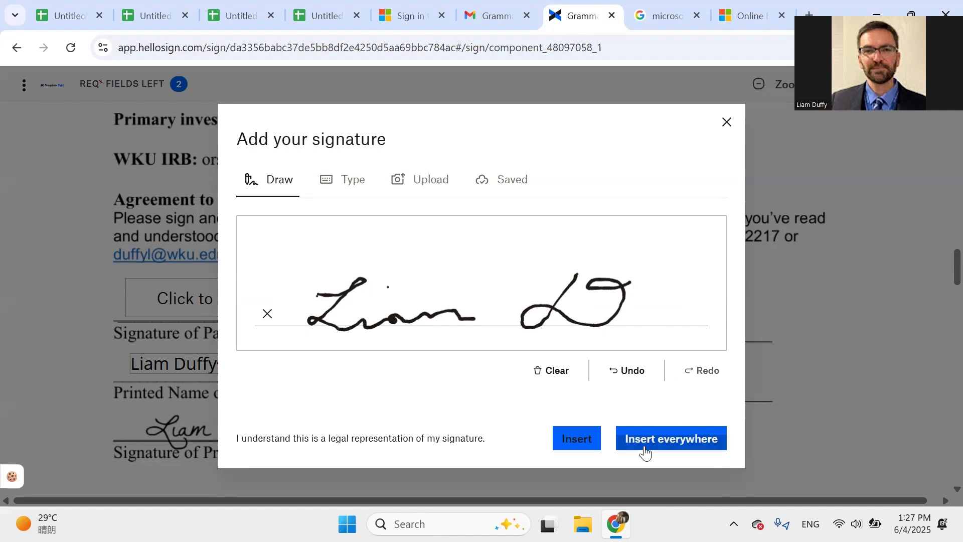
pyautogui.click(577, 439)
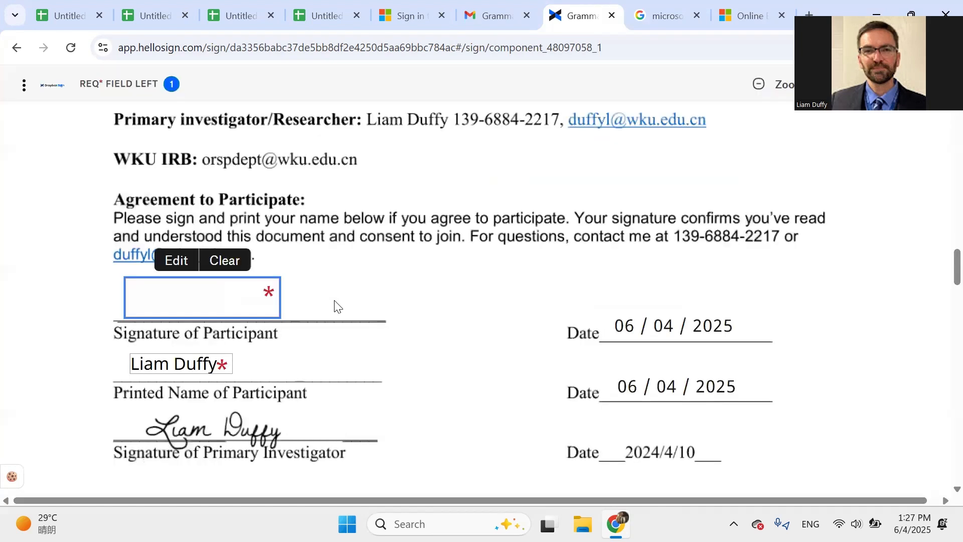
# Step: Check the Printed Name of Participant field and review the signed consent form back to its first page
pyautogui.click(174, 366)
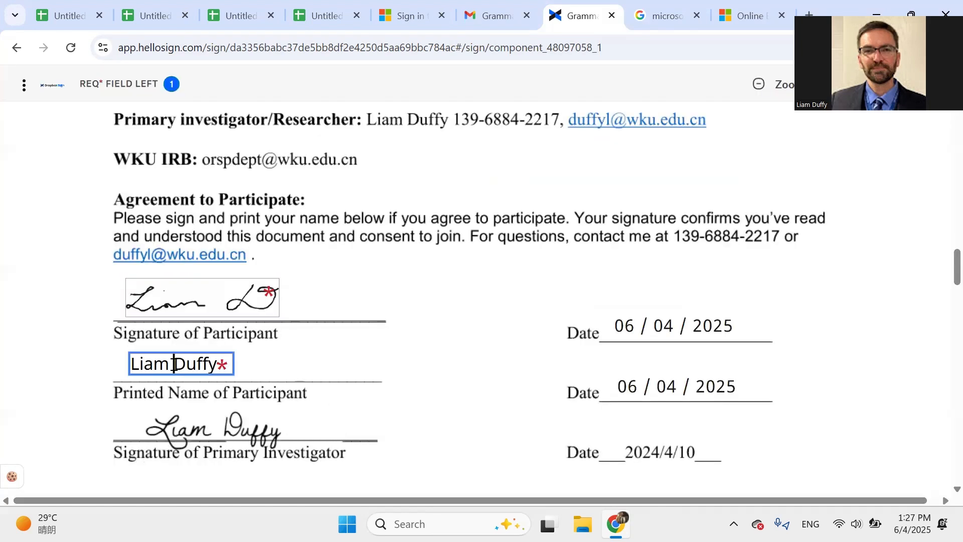
pyautogui.click(299, 380)
pyautogui.scroll(-4, 448, 398)
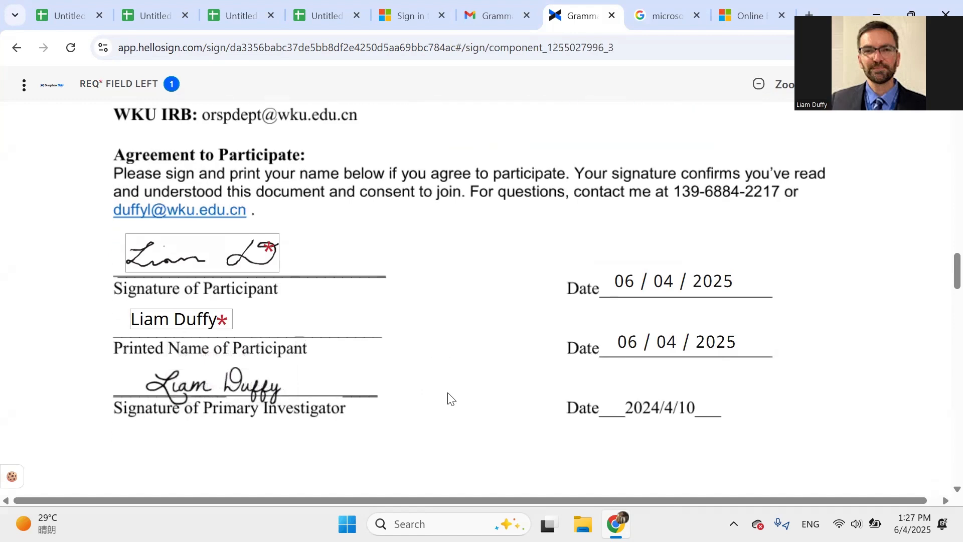
pyautogui.scroll(15, 448, 399)
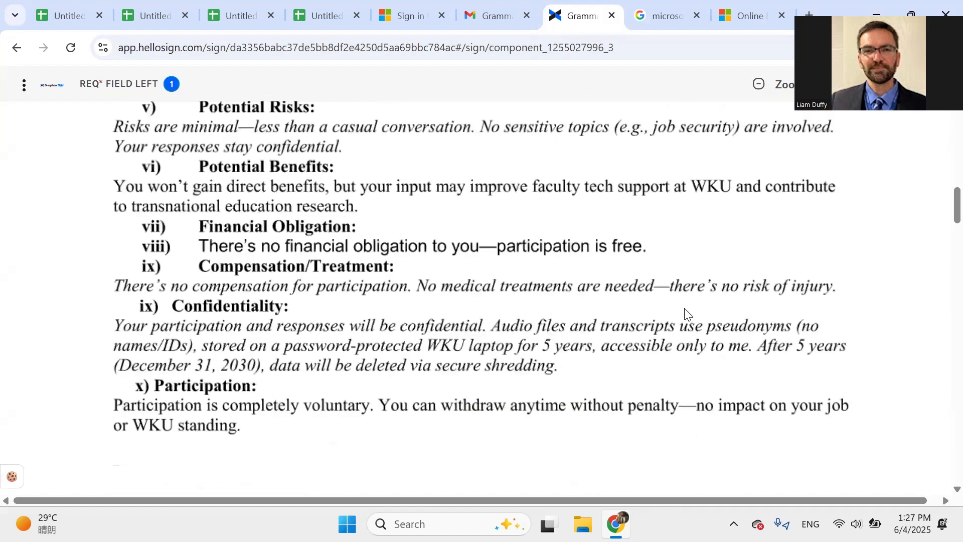
pyautogui.scroll(10, 684, 313)
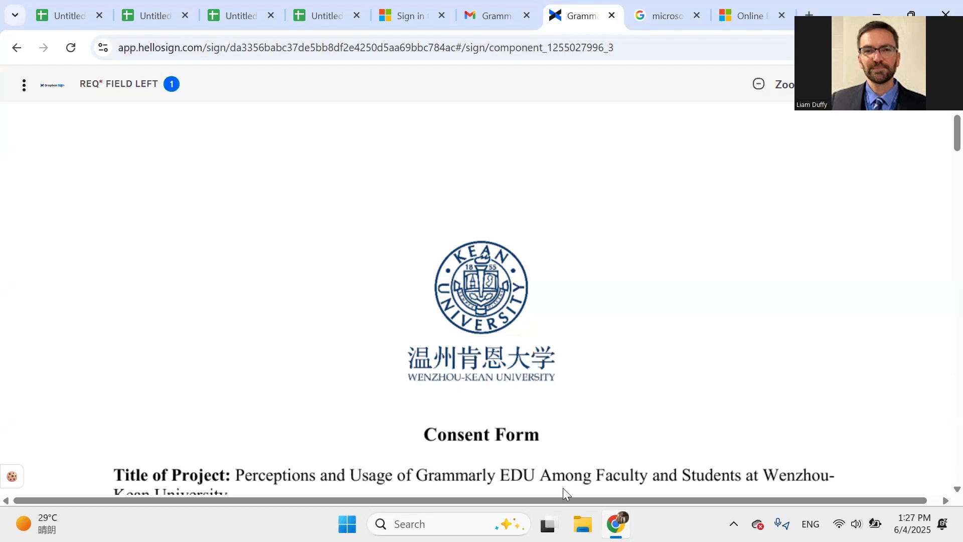
# Step: Switch to the Teaching virtual desktop, view the Doodle Qualitative Interviews booking calendar without its video ad, and bring up the Microsoft Bookings page
pyautogui.moveTo(549, 524)
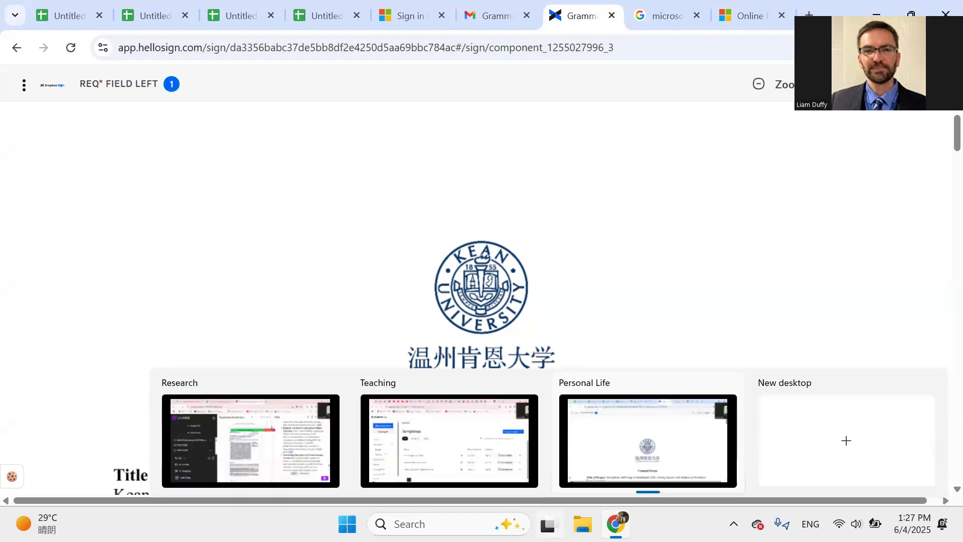
pyautogui.click(458, 477)
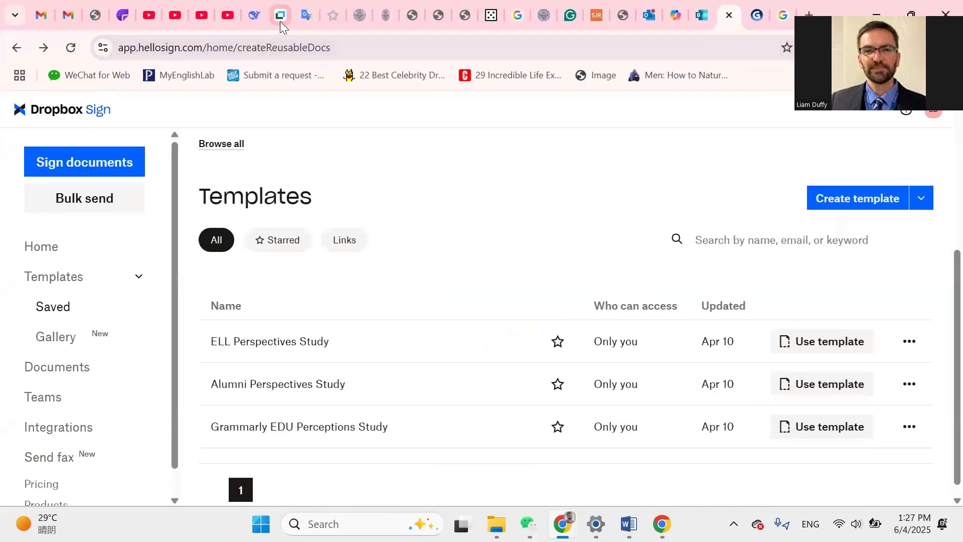
pyautogui.moveTo(280, 21)
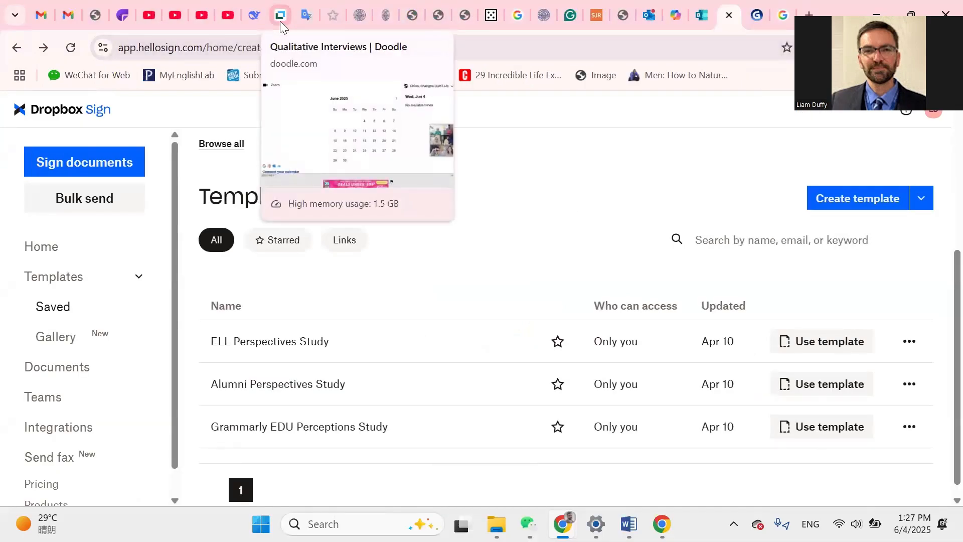
pyautogui.click(280, 15)
pyautogui.scroll(3, 509, 254)
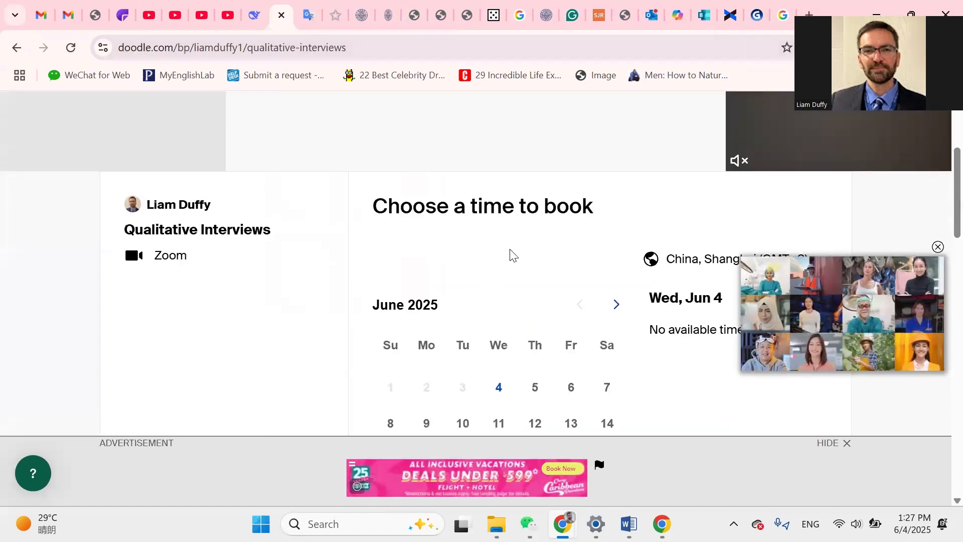
pyautogui.scroll(-2, 509, 253)
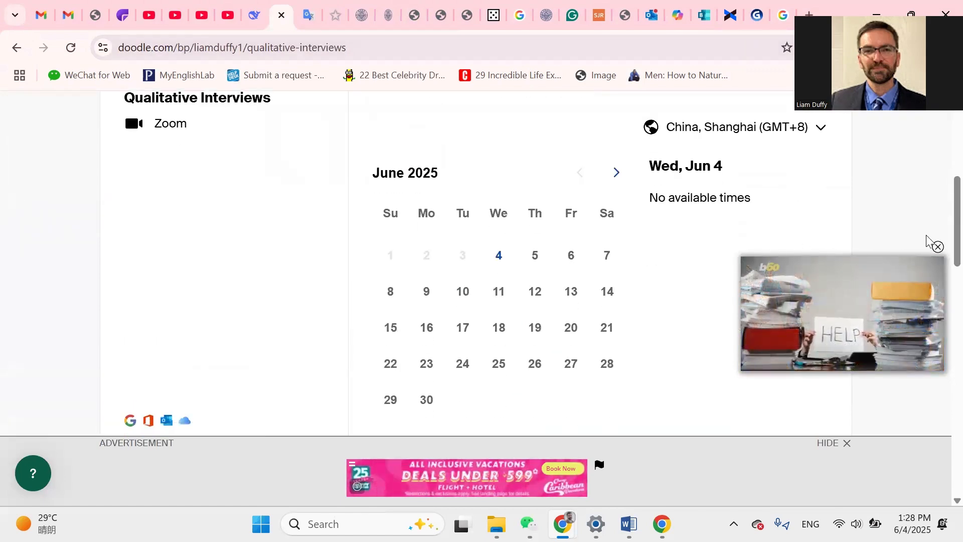
pyautogui.click(937, 247)
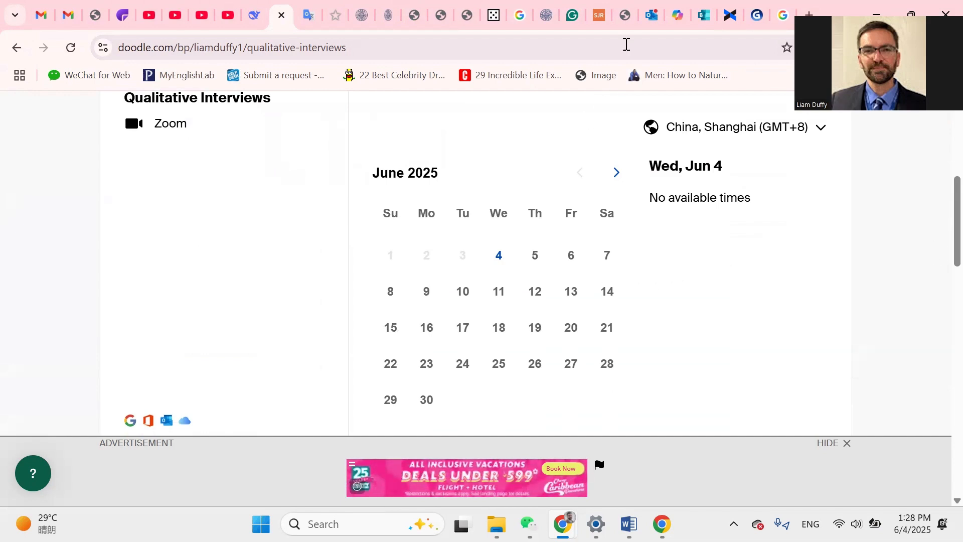
pyautogui.click(695, 7)
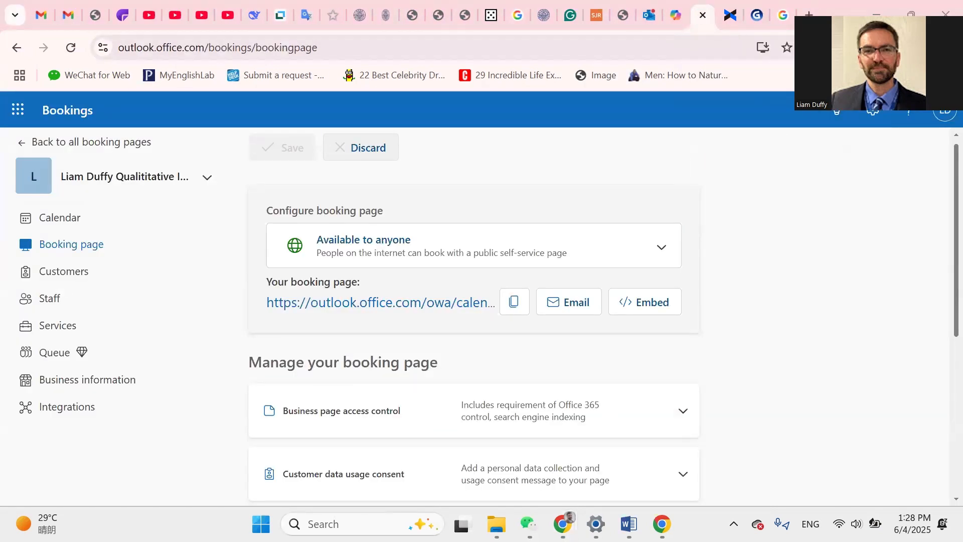
pyautogui.press('ctrl+super+Right')
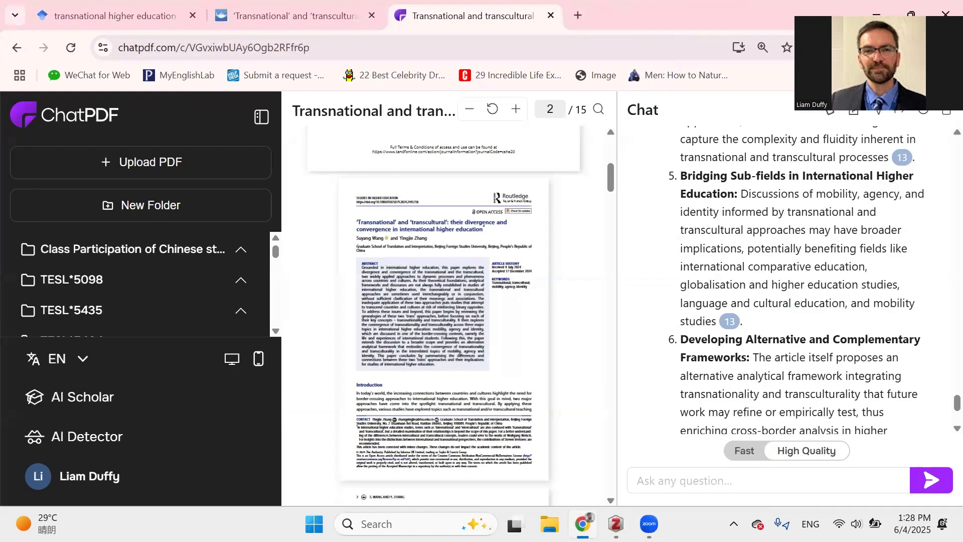
pyautogui.click(876, 16)
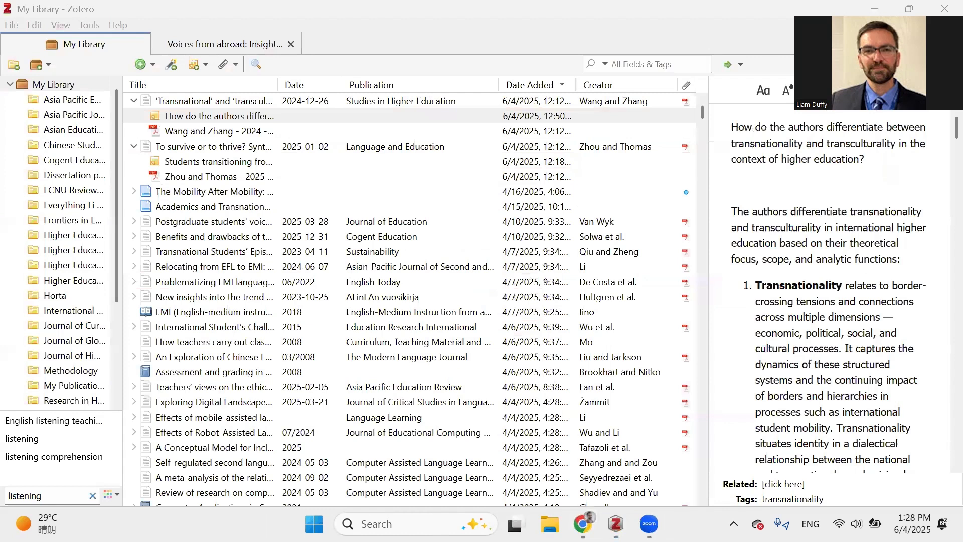
pyautogui.press('super+Tab')
pyautogui.click(409, 453)
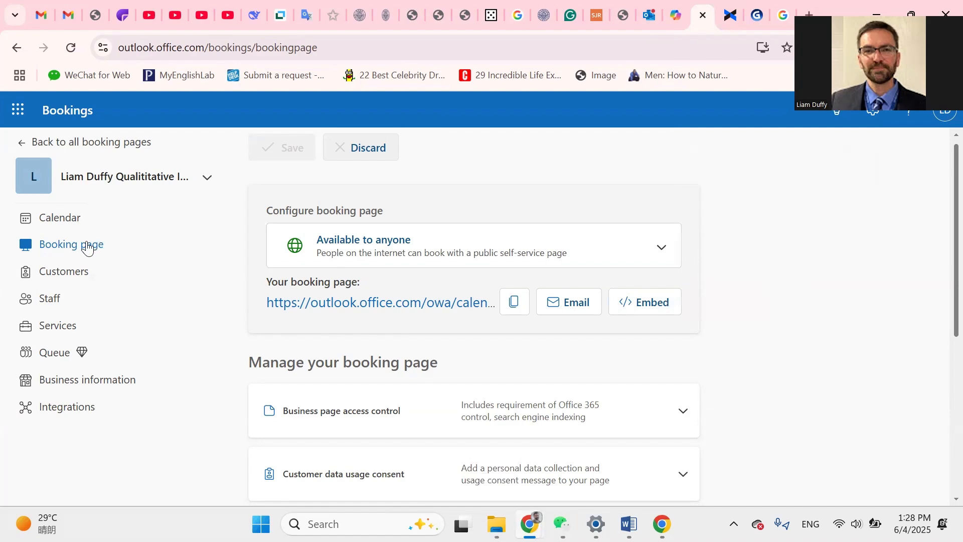
# Step: Examine the Microsoft Bookings page settings, including the time zone choices and the options for who can book
pyautogui.scroll(-1, 407, 376)
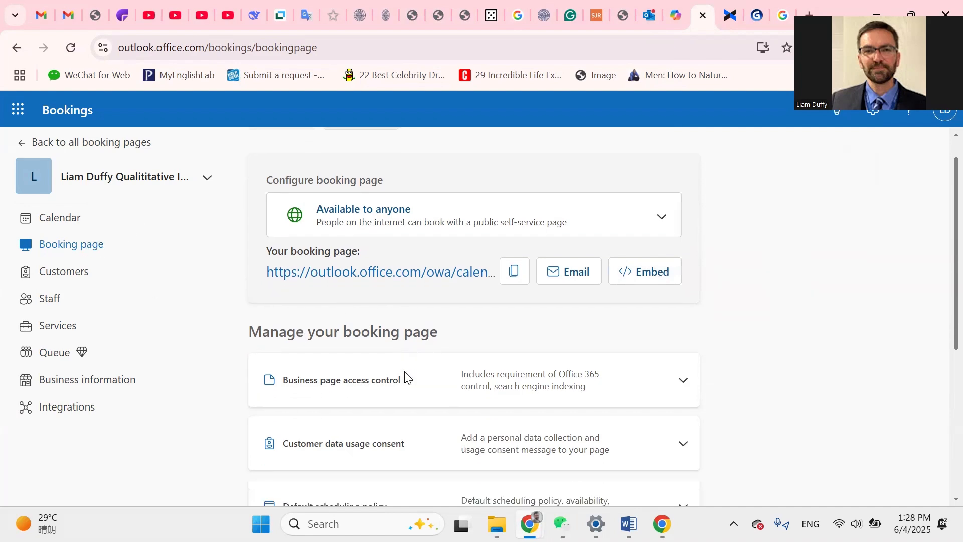
pyautogui.scroll(-5, 407, 376)
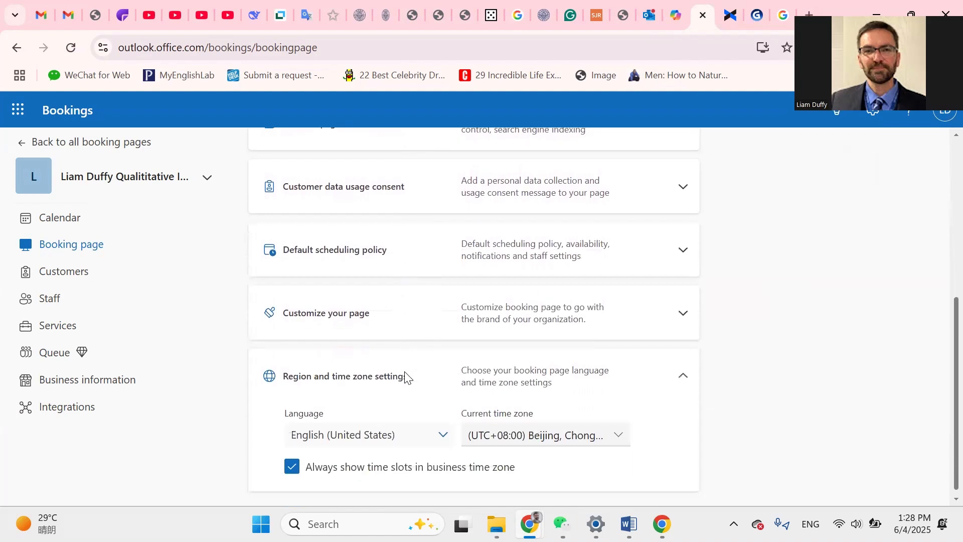
pyautogui.click(627, 437)
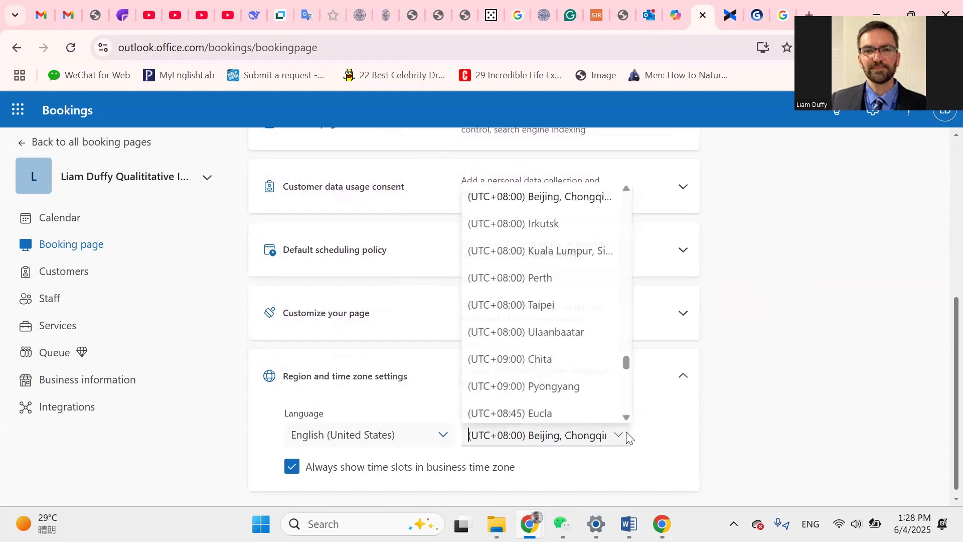
pyautogui.click(745, 415)
pyautogui.scroll(8, 727, 312)
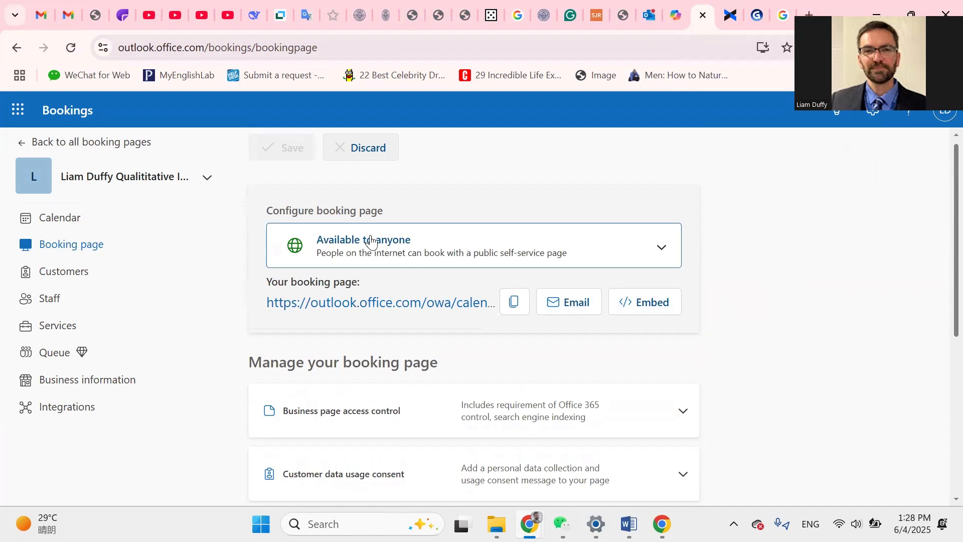
pyautogui.click(355, 246)
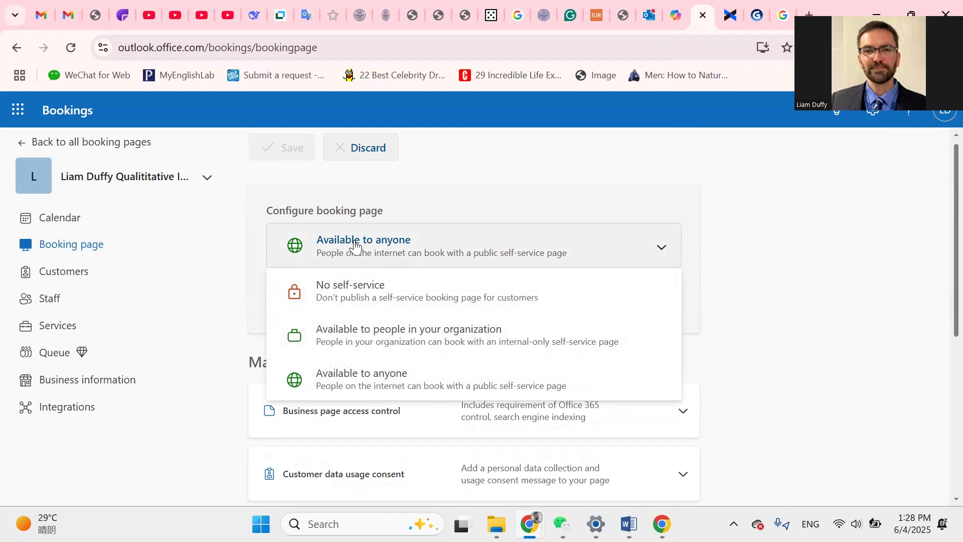
pyautogui.click(840, 243)
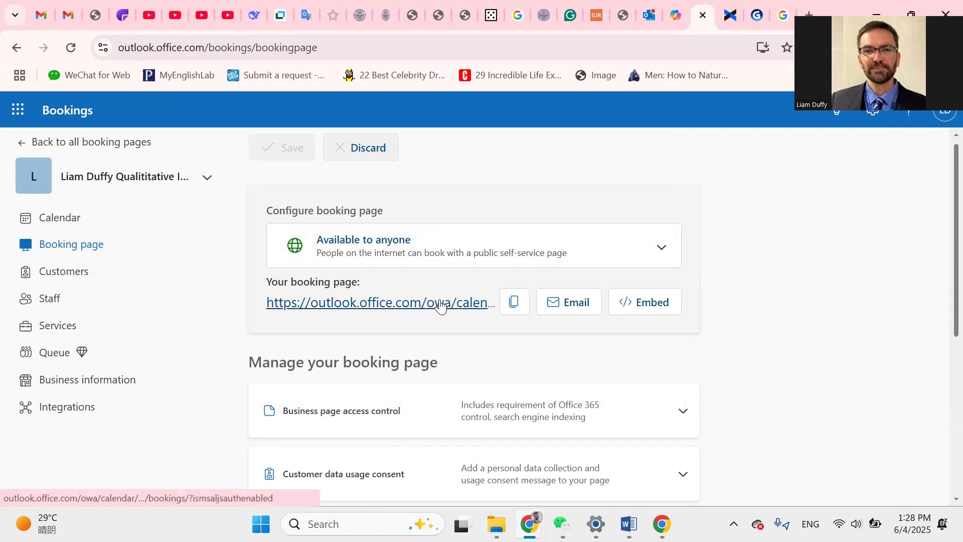
# Step: Switch to the other Chrome window and view the public Qualitative Interviews booking page with its Office hours service
pyautogui.scroll(-1, 466, 366)
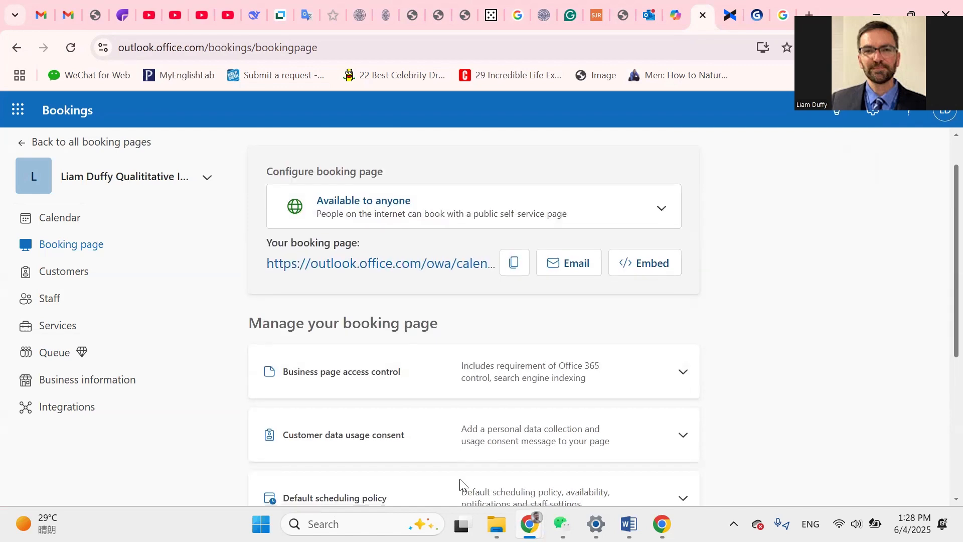
pyautogui.click(591, 464)
pyautogui.scroll(10, 622, 300)
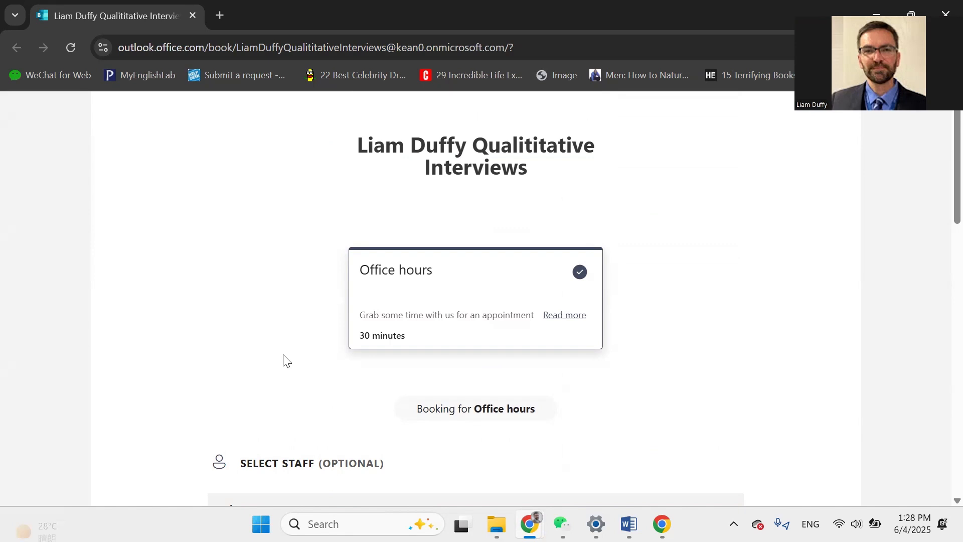
# Step: Book the 30-minute Office hours appointment for June 19 at 10:30 PM using the prefilled contact details
pyautogui.scroll(-4, 451, 271)
pyautogui.scroll(-3, 451, 271)
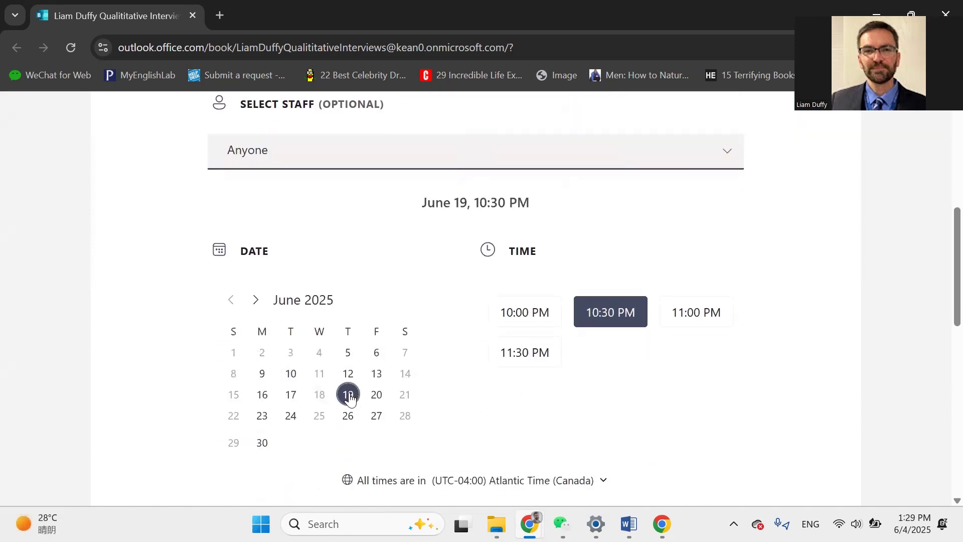
pyautogui.click(603, 321)
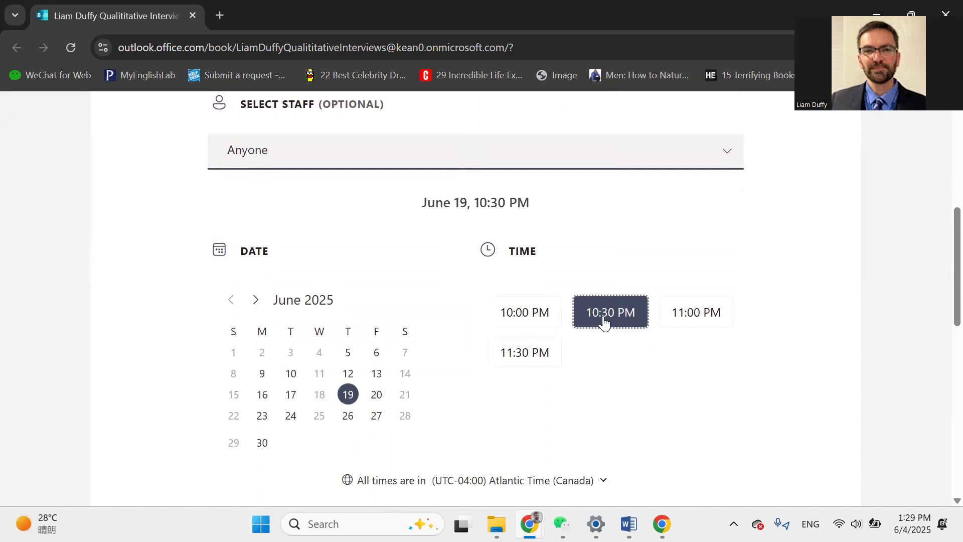
pyautogui.scroll(-8, 610, 443)
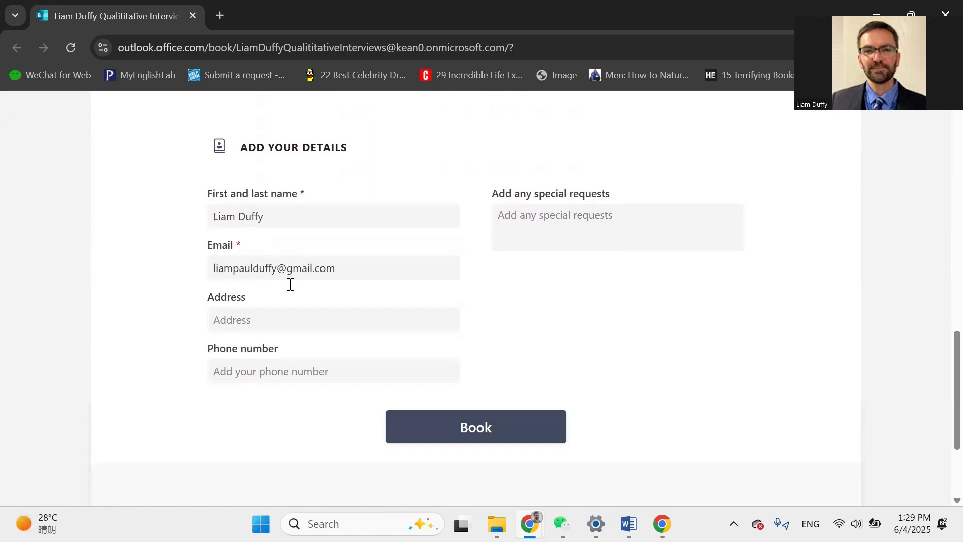
pyautogui.click(453, 426)
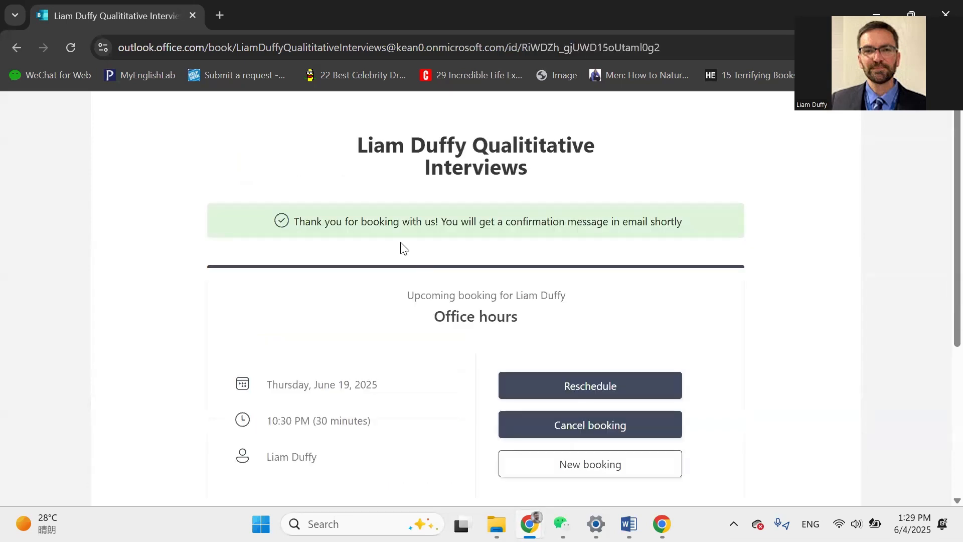
# Step: Switch to the Chrome window with Bookings and read the new Office hours booking notification in the Outlook inbox
pyautogui.moveTo(529, 523)
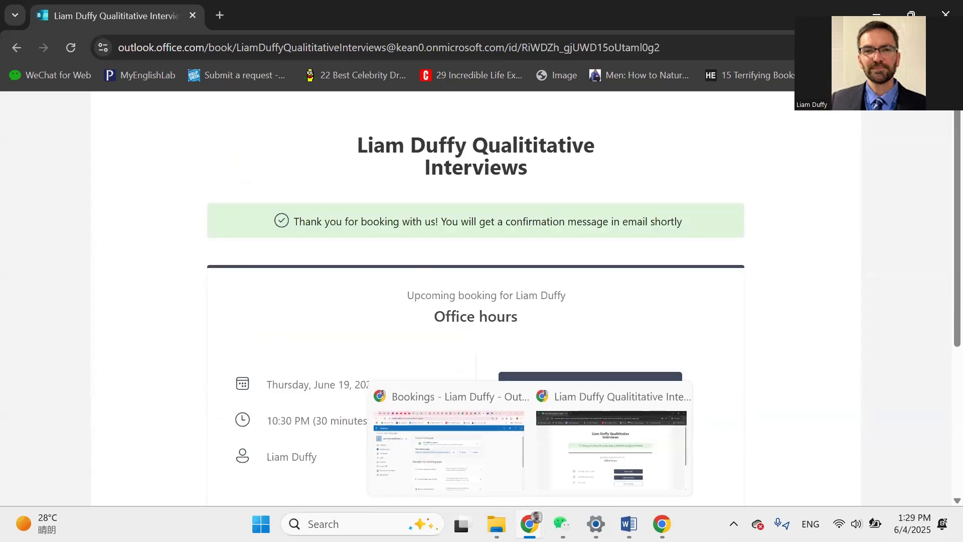
pyautogui.click(477, 481)
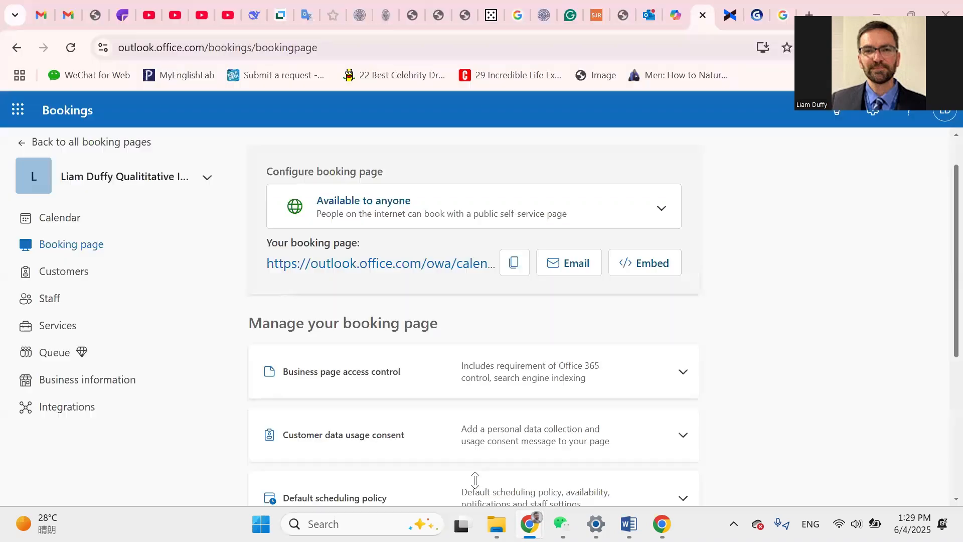
pyautogui.click(642, 11)
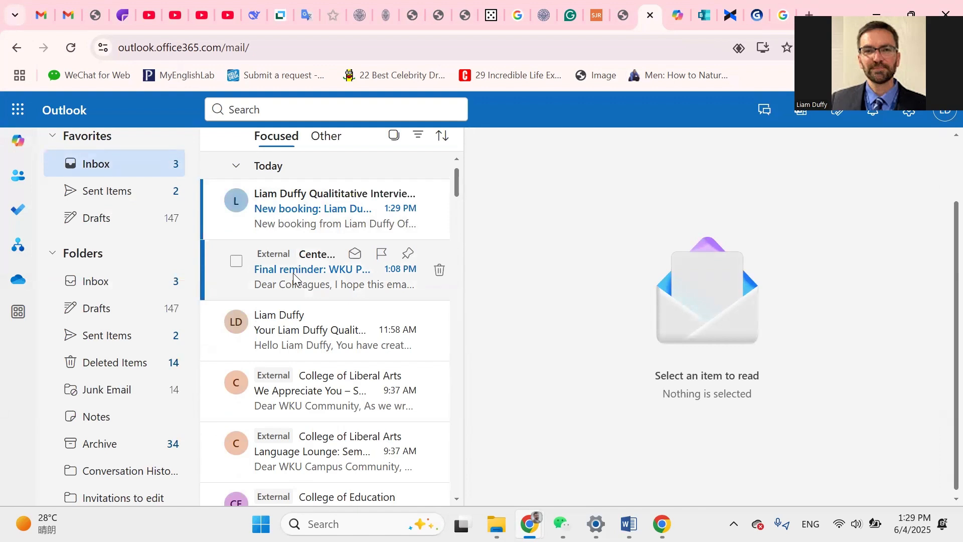
pyautogui.click(299, 208)
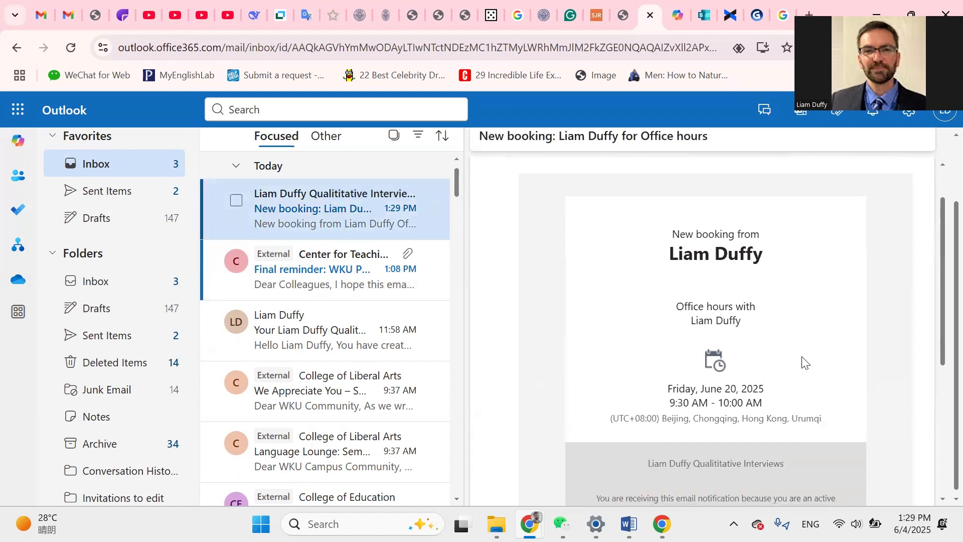
pyautogui.scroll(-2, 801, 357)
pyautogui.scroll(3, 802, 357)
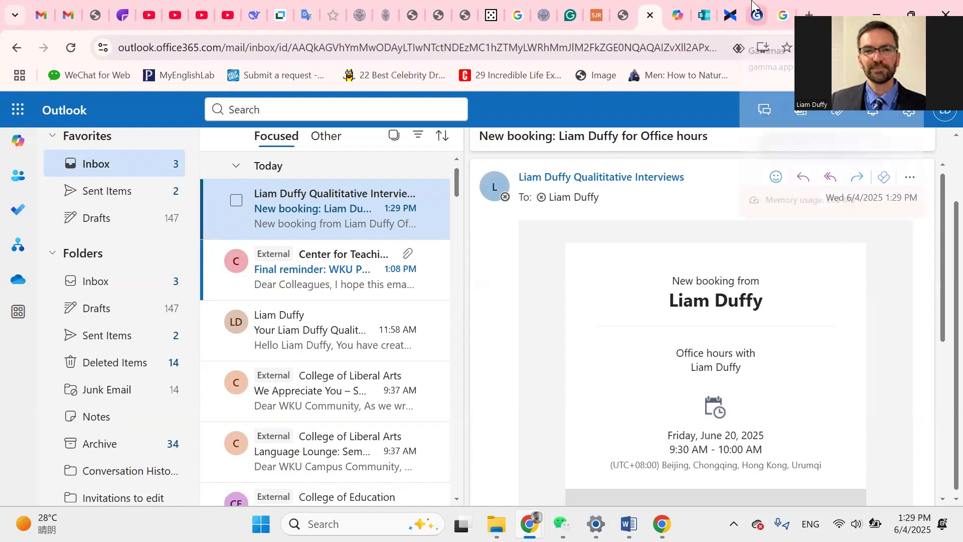
# Step: Switch to Gamma and start a new AI creation from pasted text
pyautogui.click(756, 16)
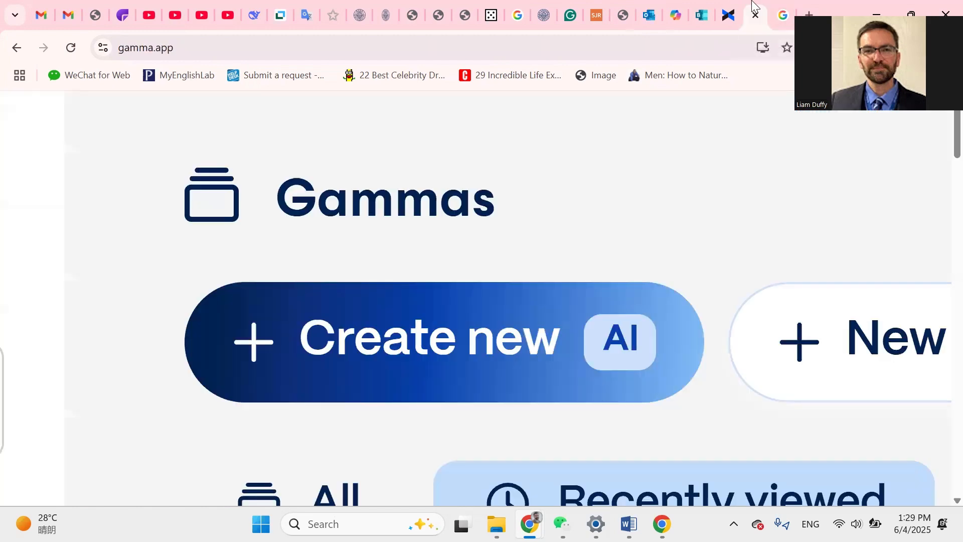
pyautogui.click(503, 361)
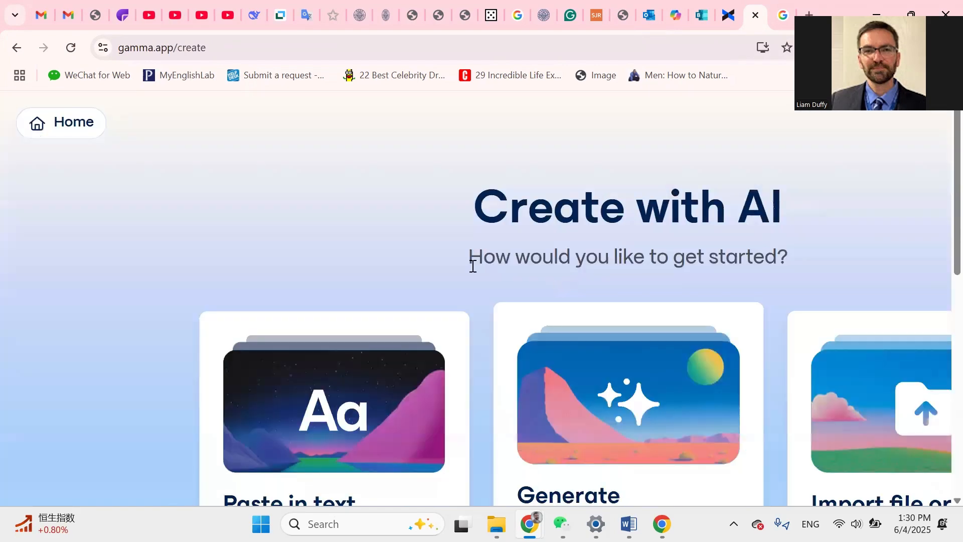
pyautogui.click(264, 371)
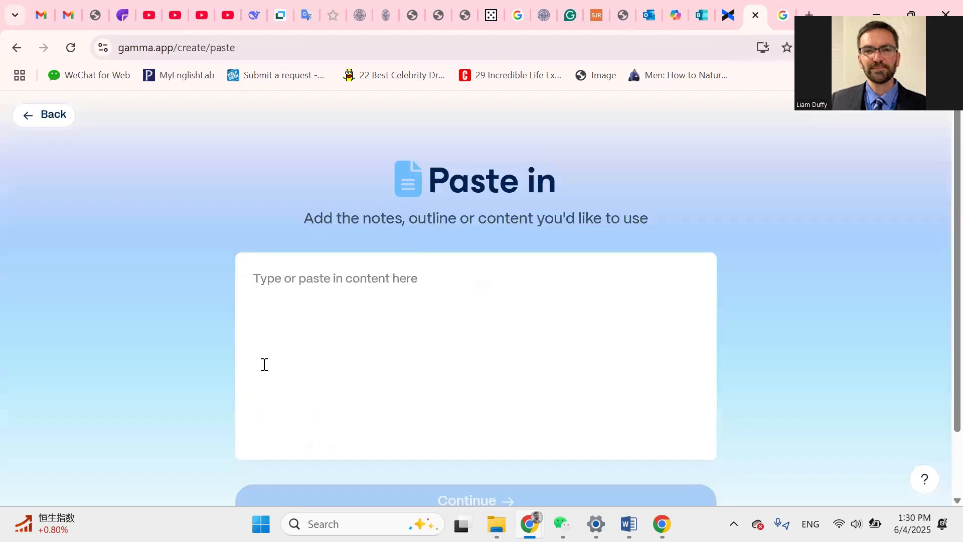
# Step: Insert the "Software Speedrun: A Flyover of Everything I Use" title and the outline starting with "Intro (2 min)" from the clipboard history
pyautogui.press('super+v')
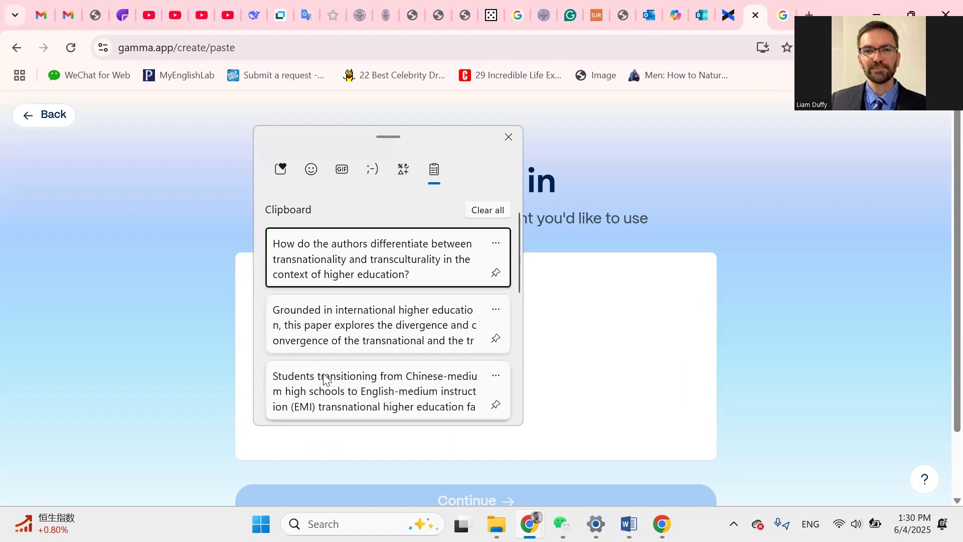
pyautogui.scroll(-5, 323, 373)
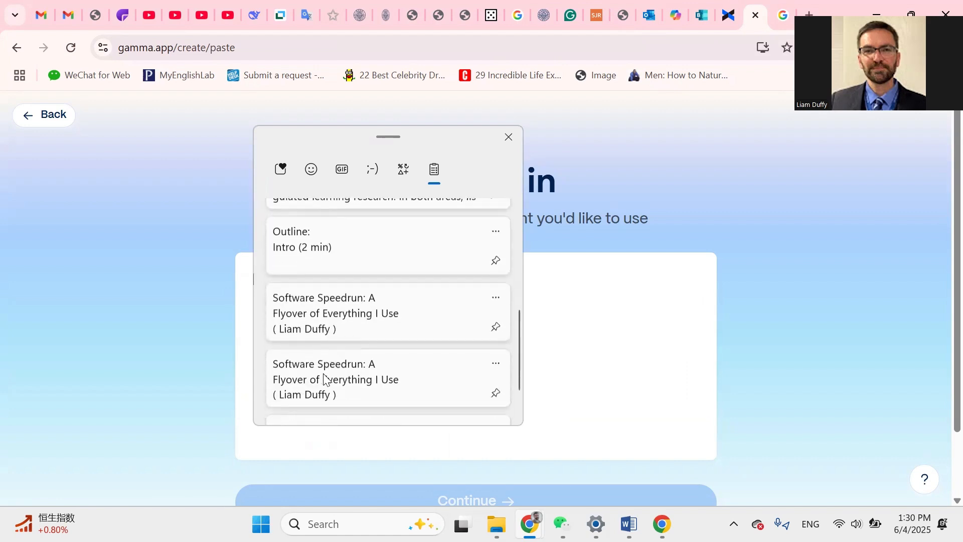
pyautogui.click(340, 287)
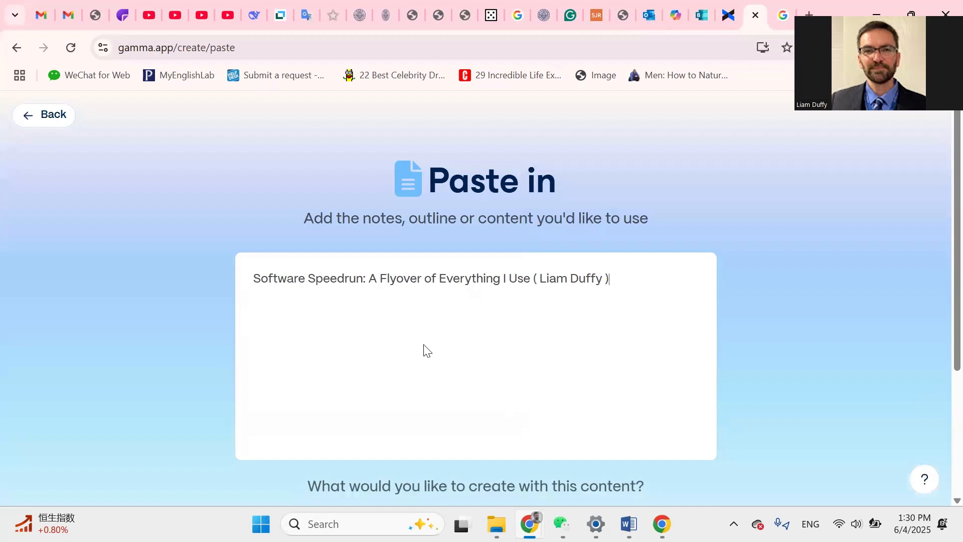
pyautogui.press('super+v')
pyautogui.scroll(-3, 695, 356)
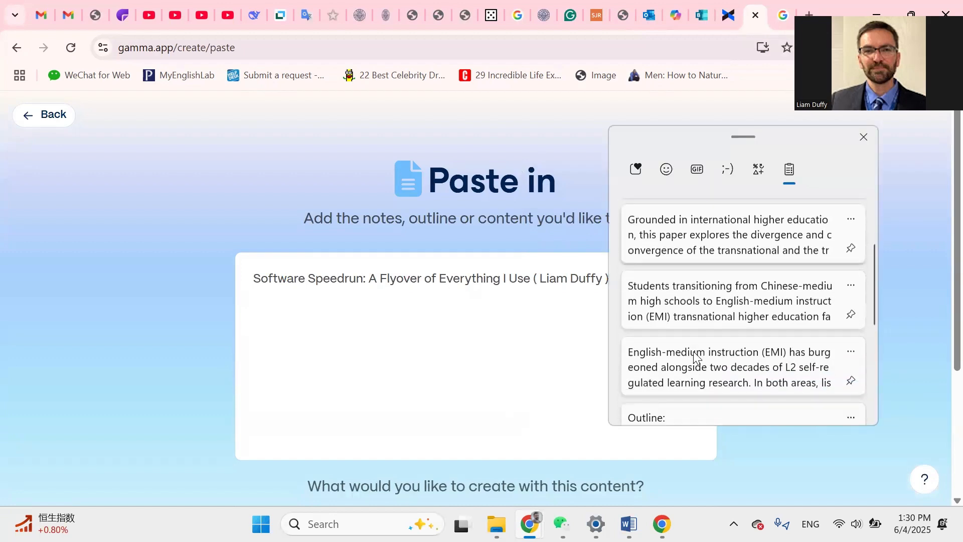
pyautogui.scroll(-3, 694, 355)
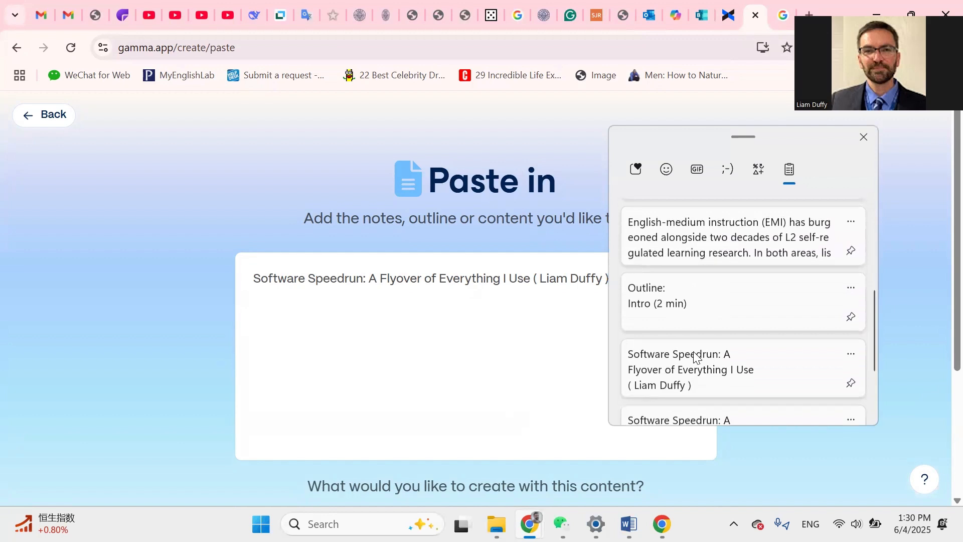
pyautogui.scroll(-2, 694, 356)
pyautogui.scroll(3, 693, 354)
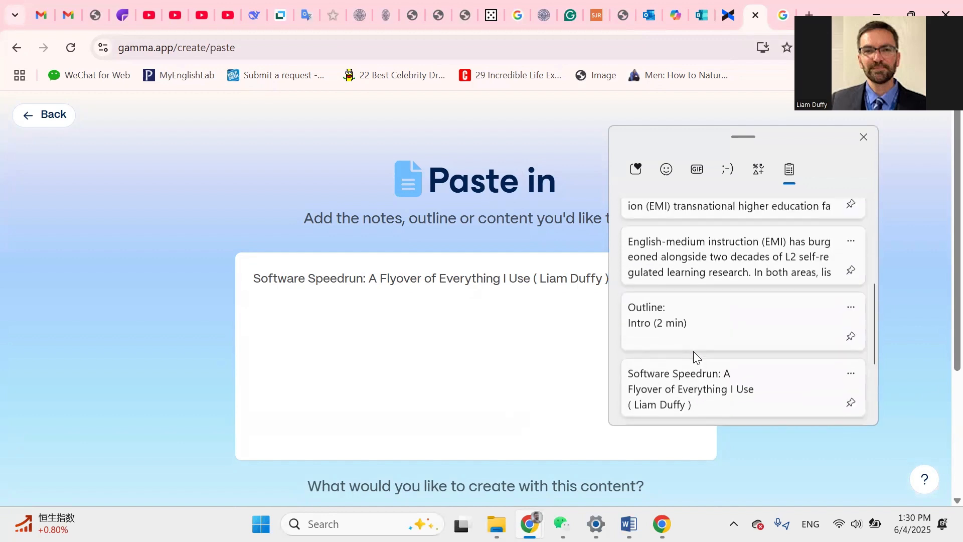
pyautogui.click(696, 319)
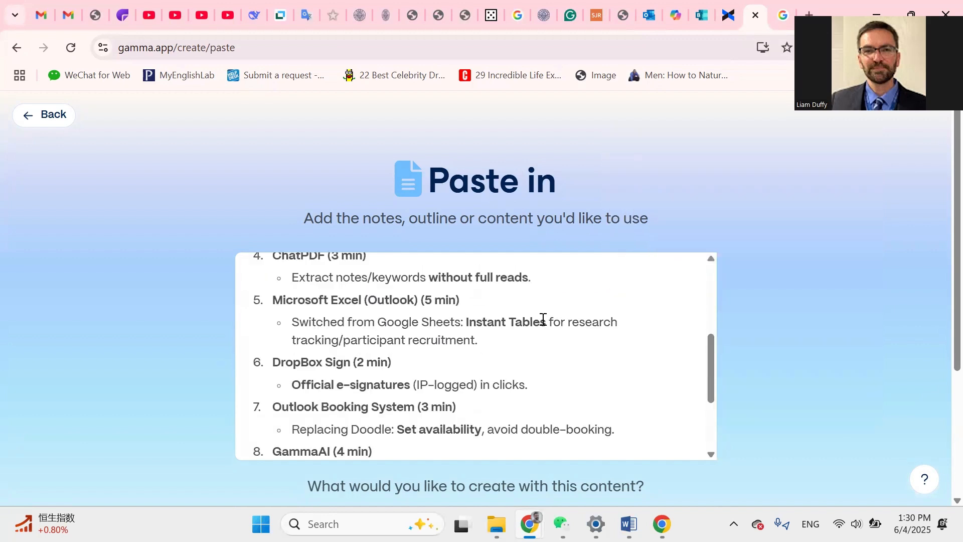
# Step: Check the pasted outline and continue to the prompt editor with Presentation as the output type and the Default format
pyautogui.scroll(4, 543, 319)
pyautogui.scroll(-4, 842, 406)
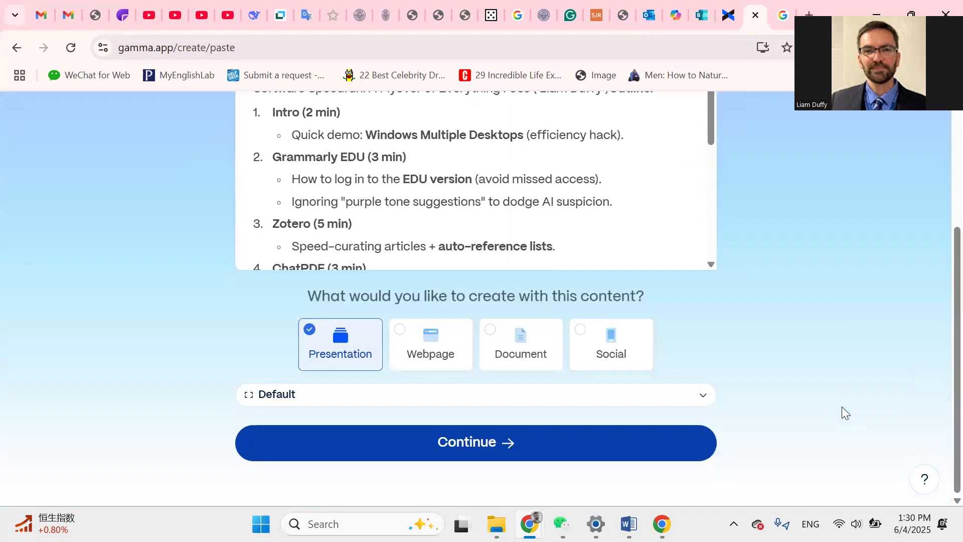
pyautogui.click(419, 443)
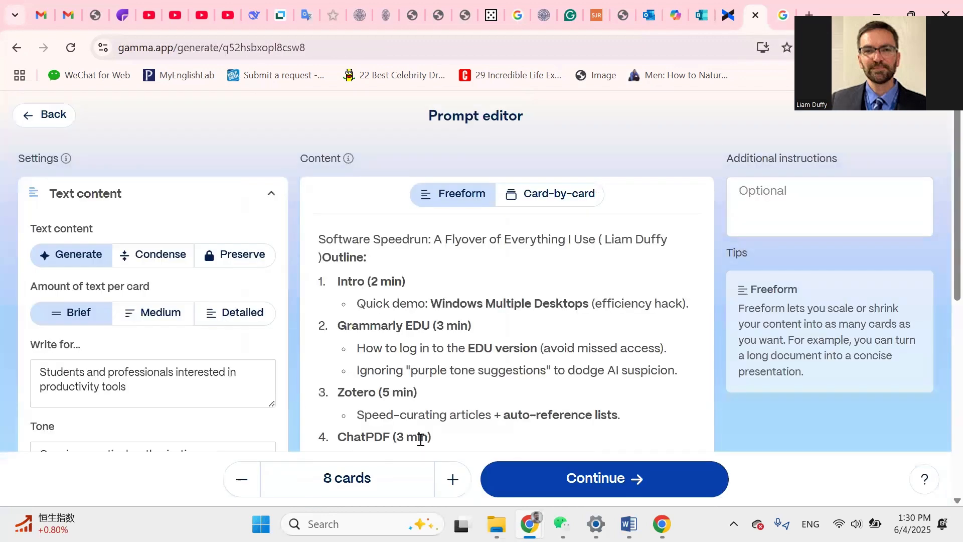
# Step: Review the text content, audience, tone and language settings, and set the image source to Web images
pyautogui.scroll(-2, 134, 194)
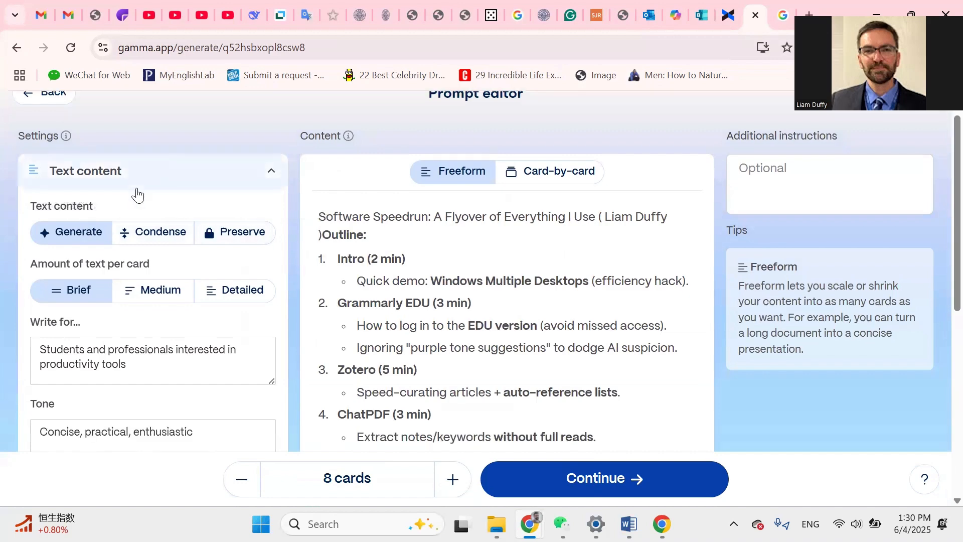
pyautogui.scroll(2, 137, 194)
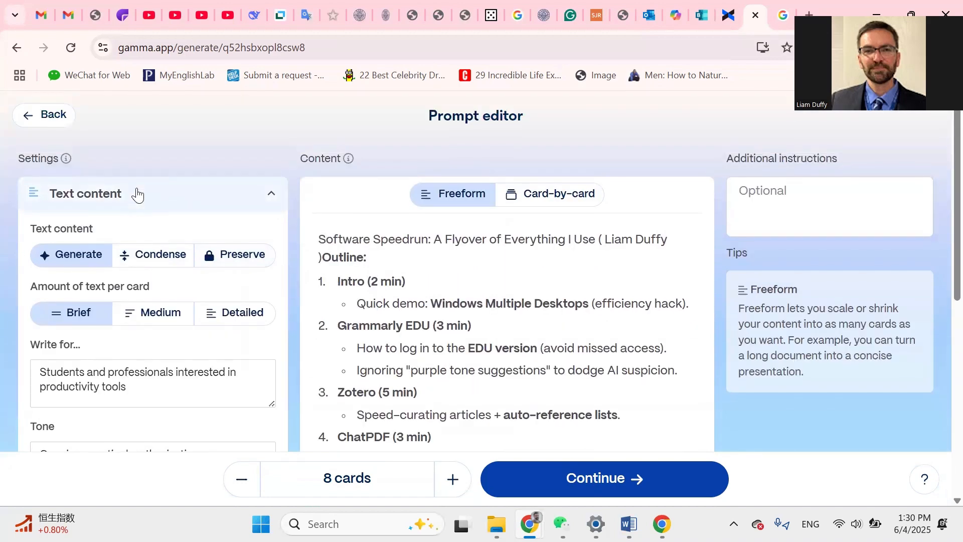
pyautogui.scroll(-3, 137, 194)
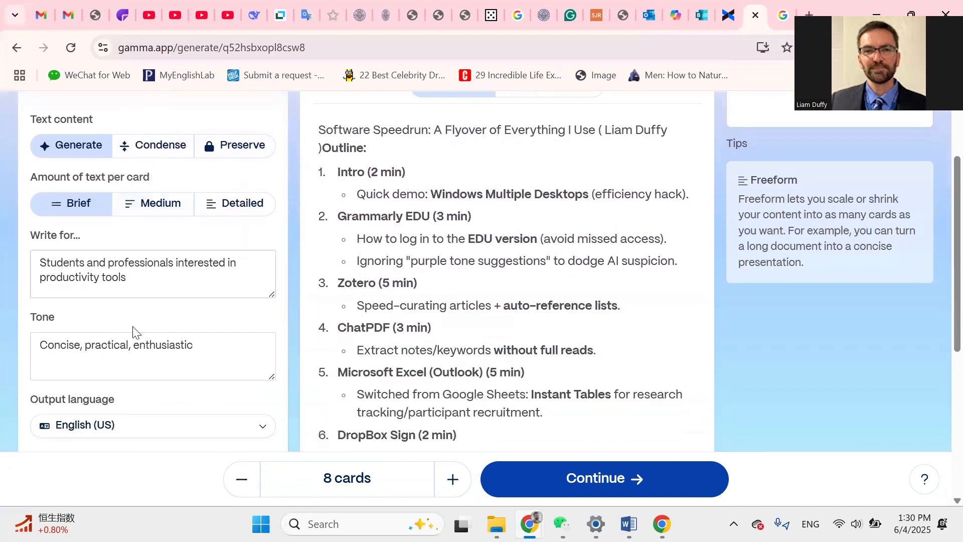
pyautogui.scroll(-2, 135, 341)
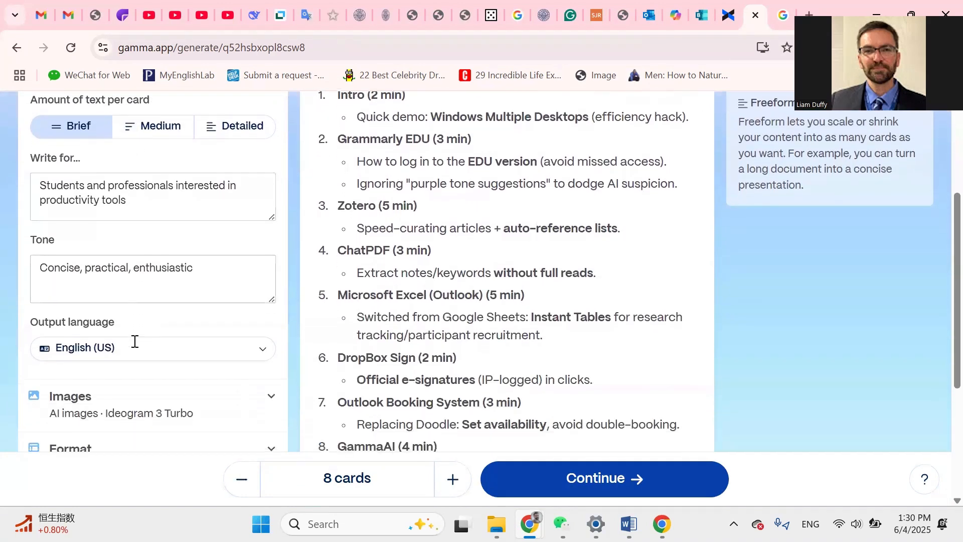
pyautogui.click(155, 399)
pyautogui.scroll(-2, 156, 399)
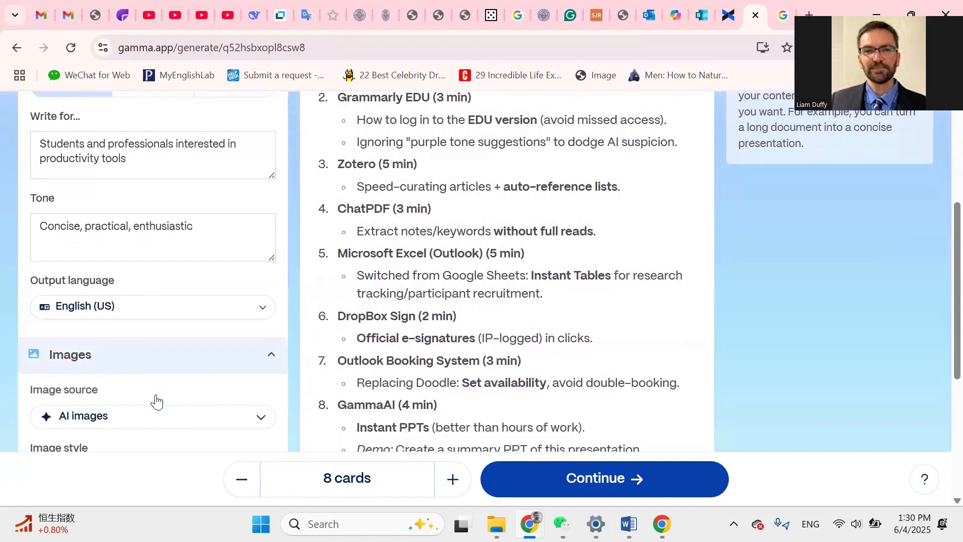
pyautogui.click(155, 400)
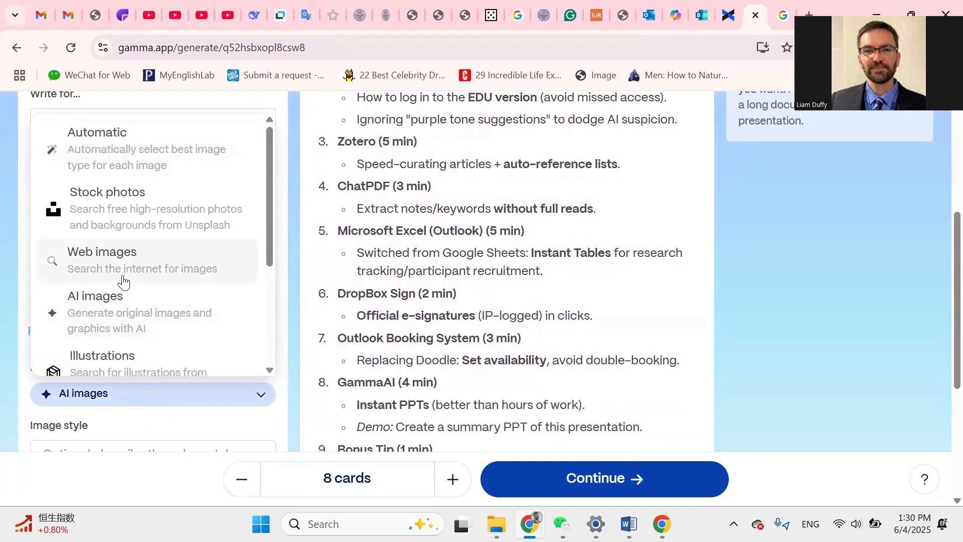
pyautogui.click(113, 264)
pyautogui.scroll(3, 172, 326)
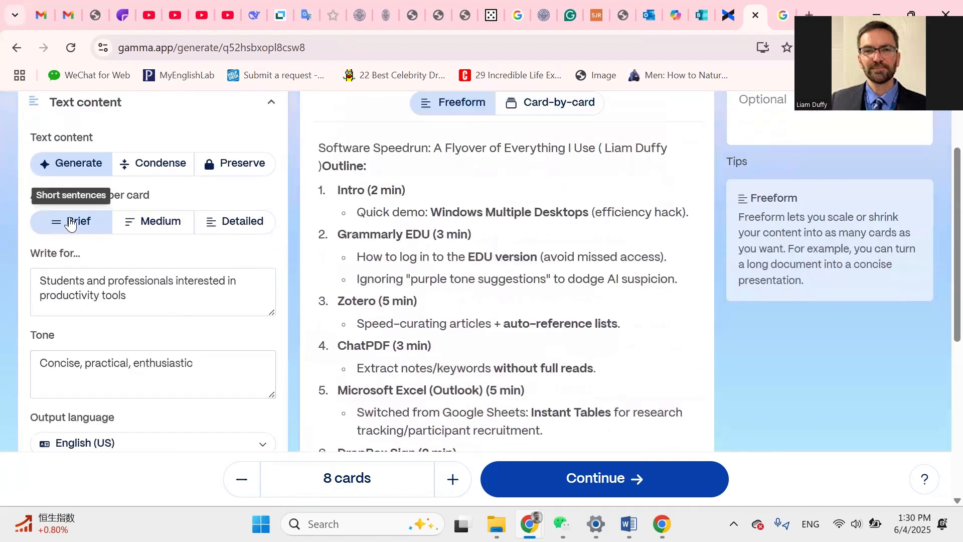
pyautogui.scroll(-5, 71, 221)
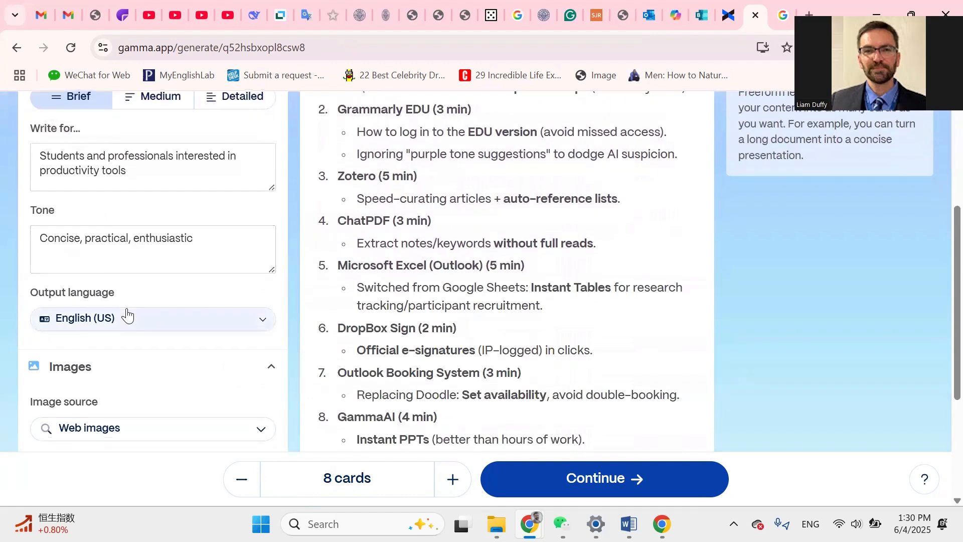
pyautogui.scroll(-2, 126, 313)
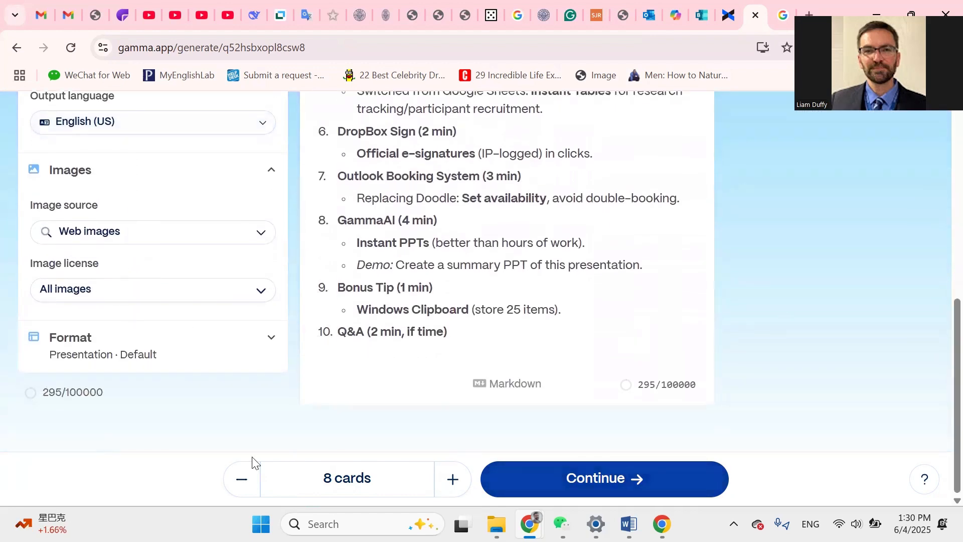
# Step: Choose the Marine theme from the Professional themes and generate the 8-card presentation
pyautogui.click(612, 478)
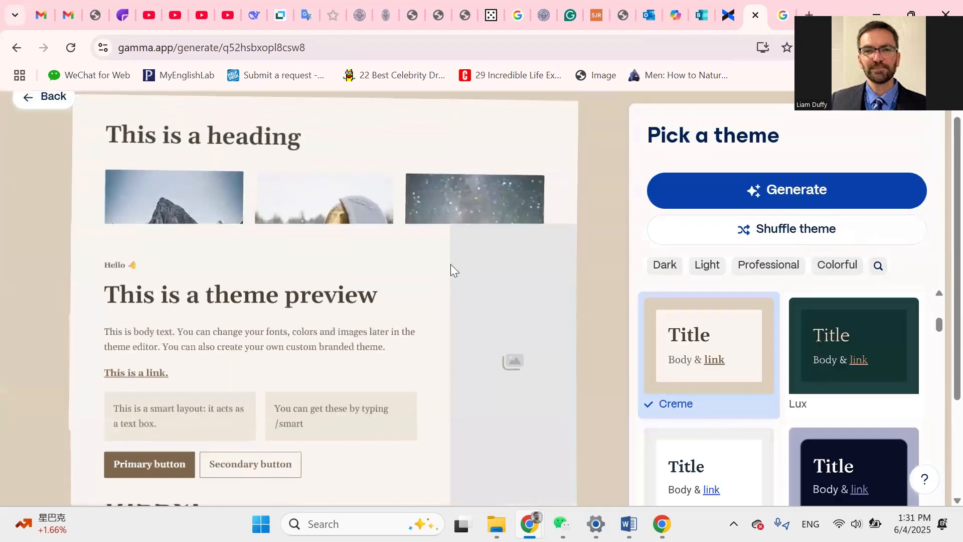
pyautogui.click(759, 266)
pyautogui.scroll(-3, 788, 416)
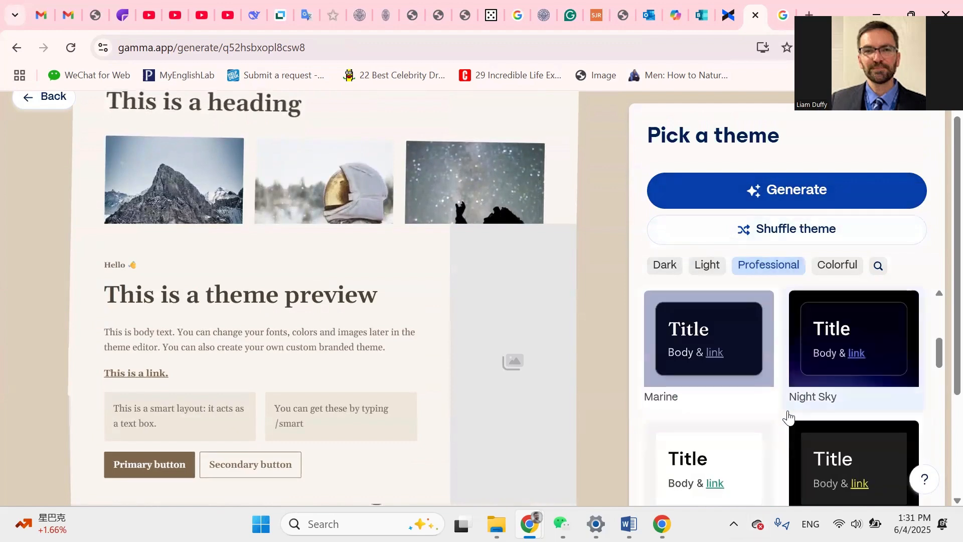
pyautogui.scroll(-3, 813, 459)
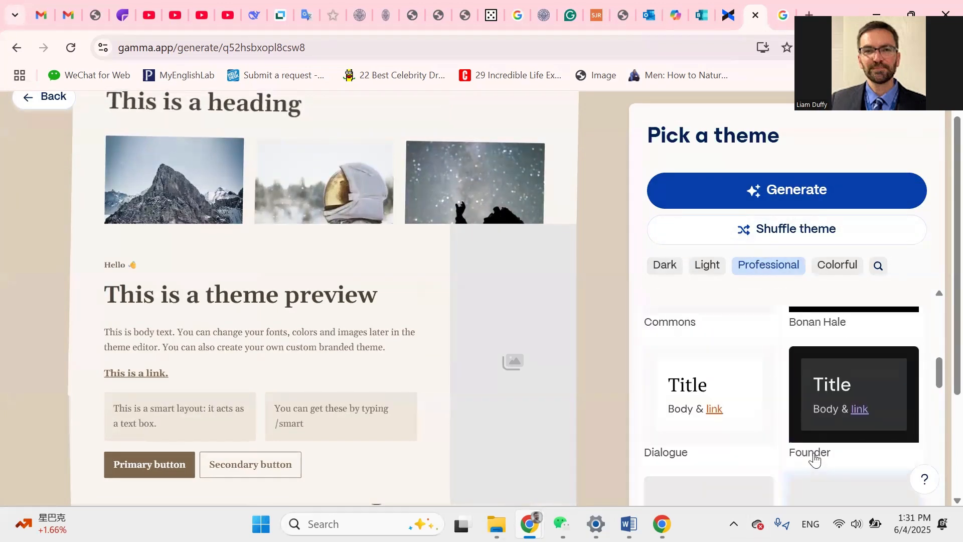
pyautogui.scroll(3, 812, 451)
pyautogui.click(720, 366)
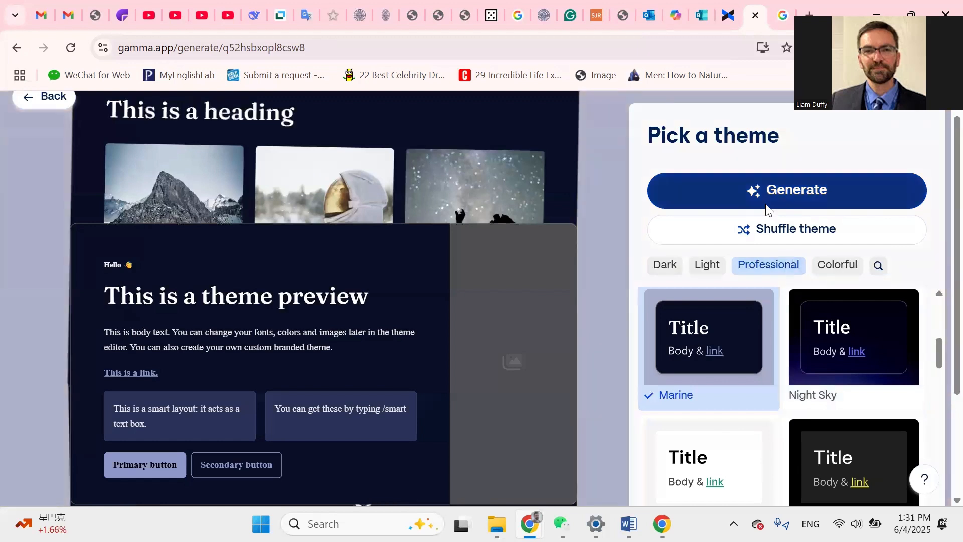
pyautogui.click(766, 205)
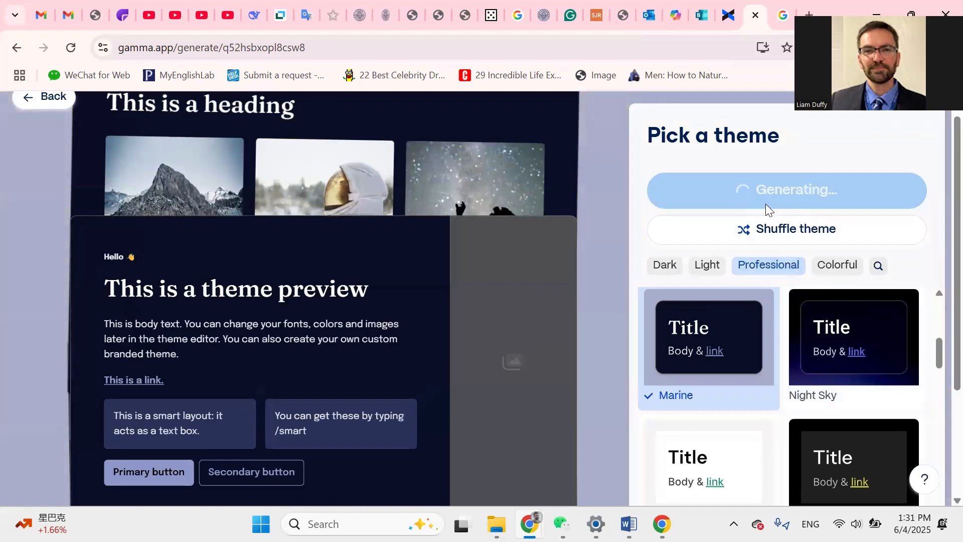